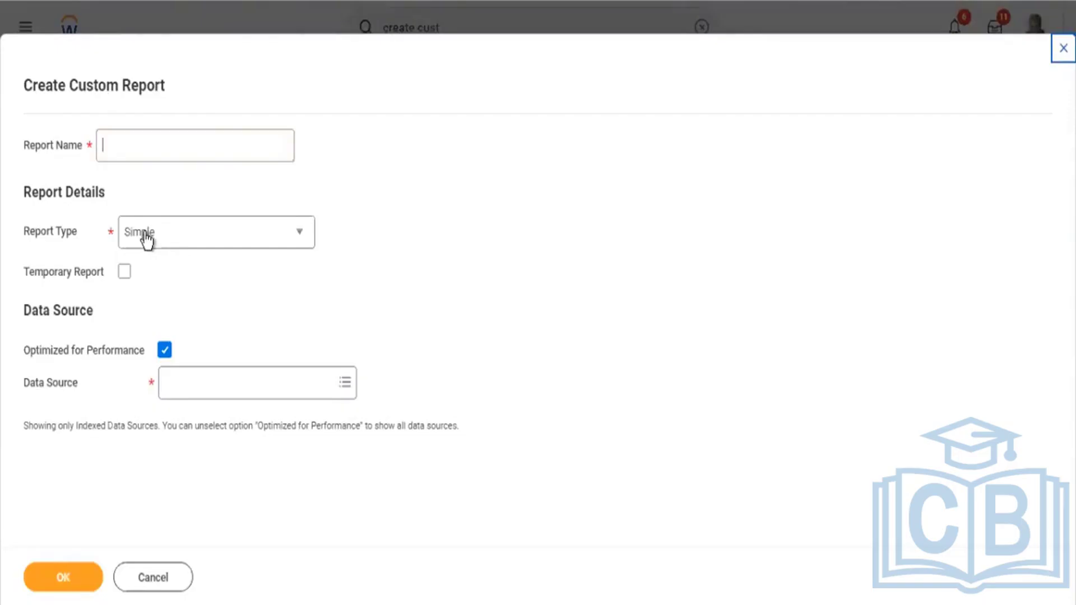
Step: Set the report type to Advanced and turn off Optimized for Performance for the new custom report
click(147, 240)
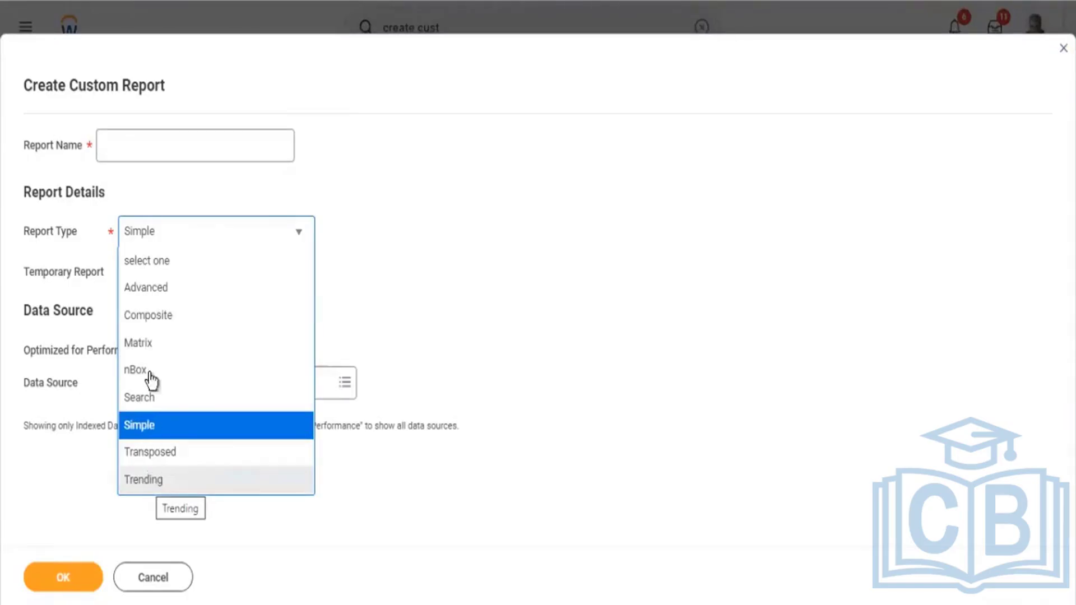
click(139, 291)
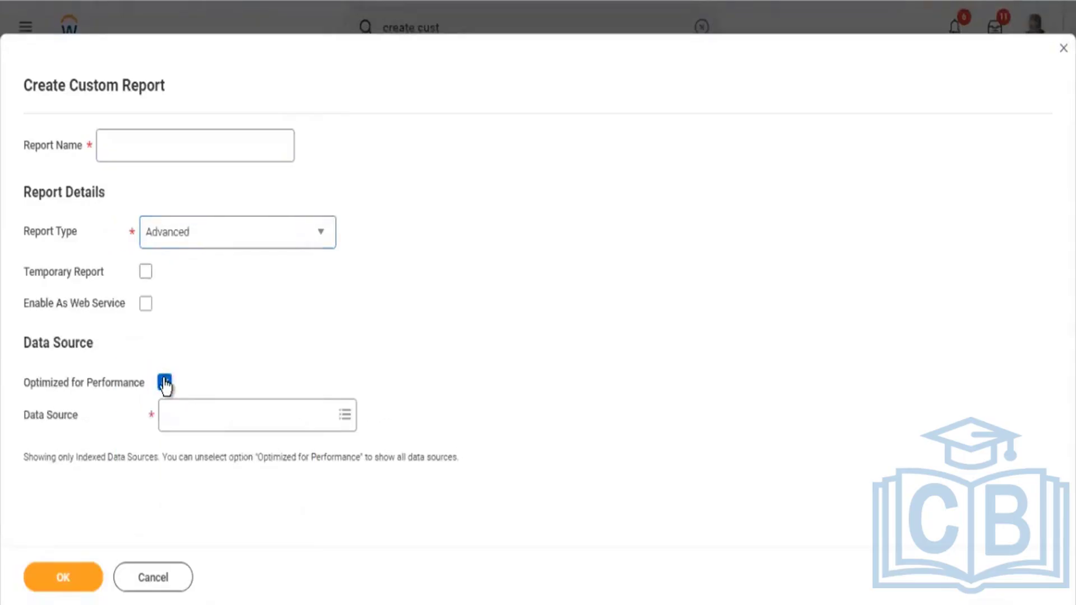
click(165, 383)
Step: Choose Trended Workers as the report's data source
click(186, 424)
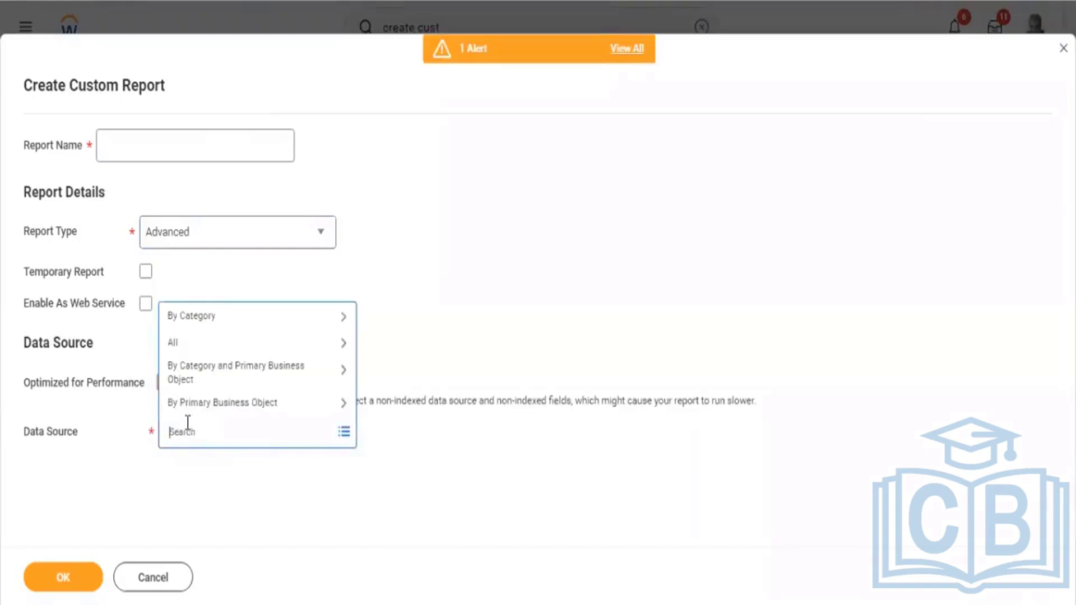
text(trended)
key(Return)
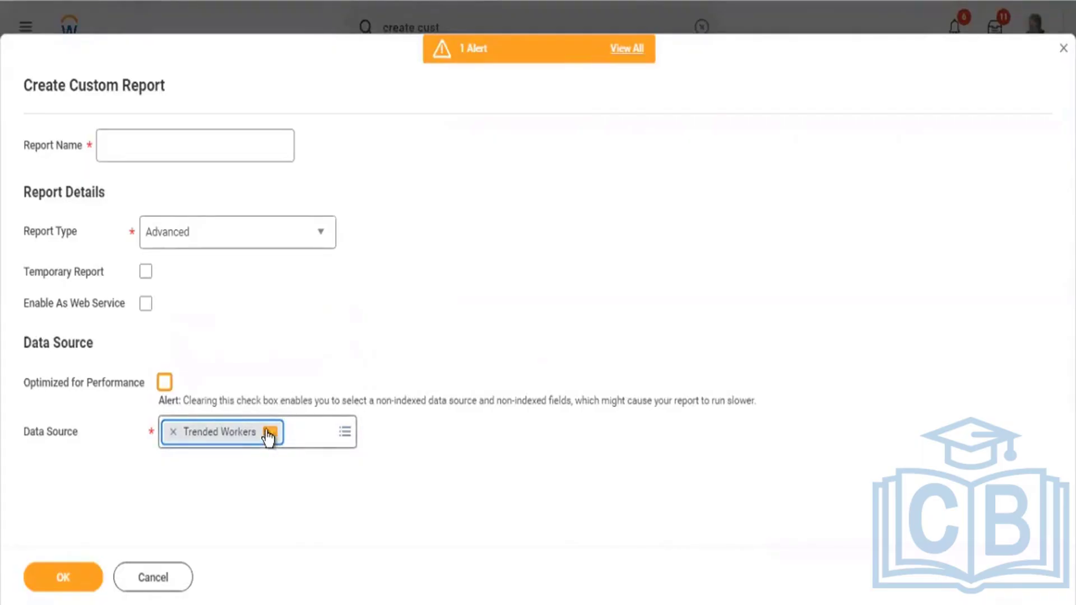
click(270, 250)
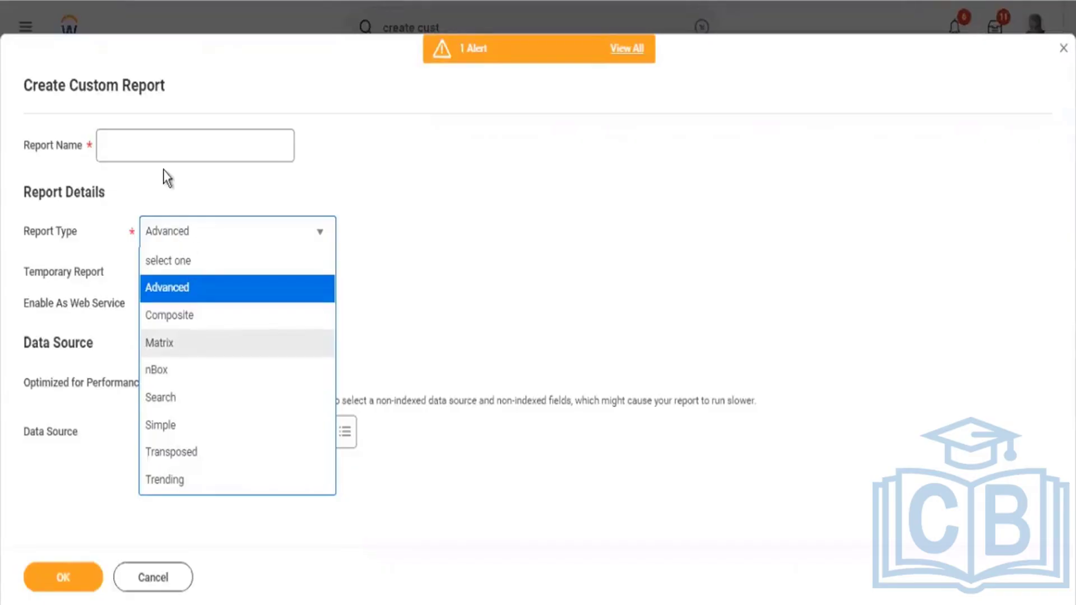
click(156, 196)
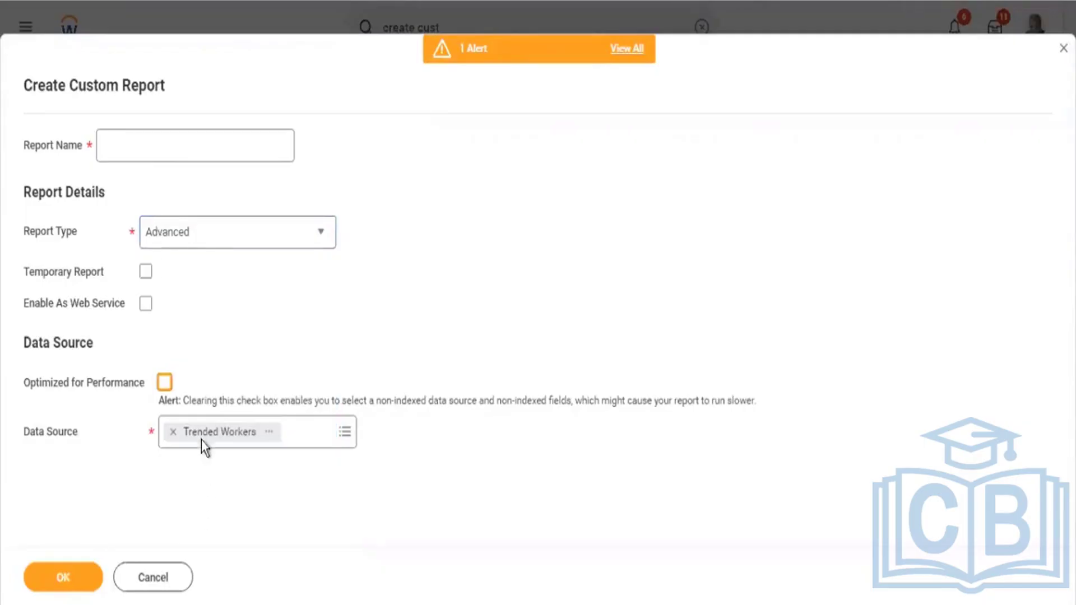
Step: Name the report "RPT - Trended Future Terminations" and create it
click(178, 136)
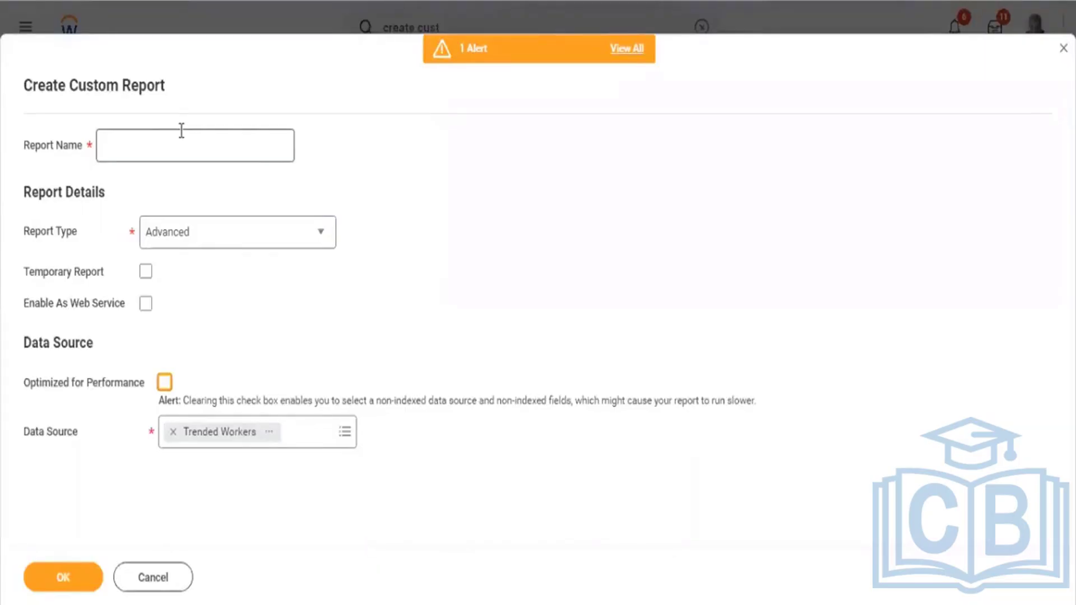
click(182, 130)
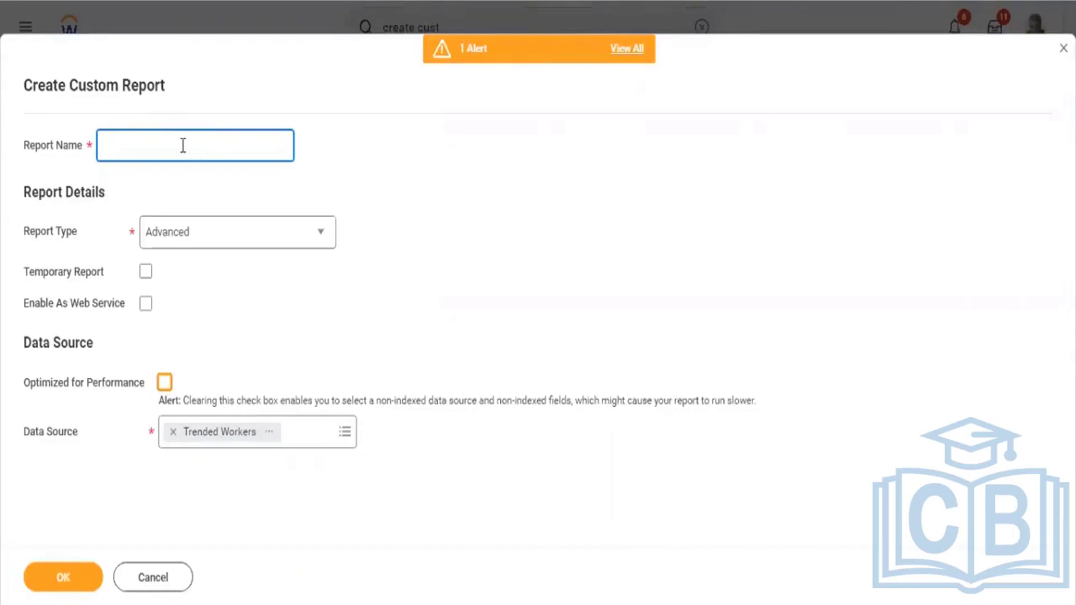
text(RPT - Trended Future Ter)
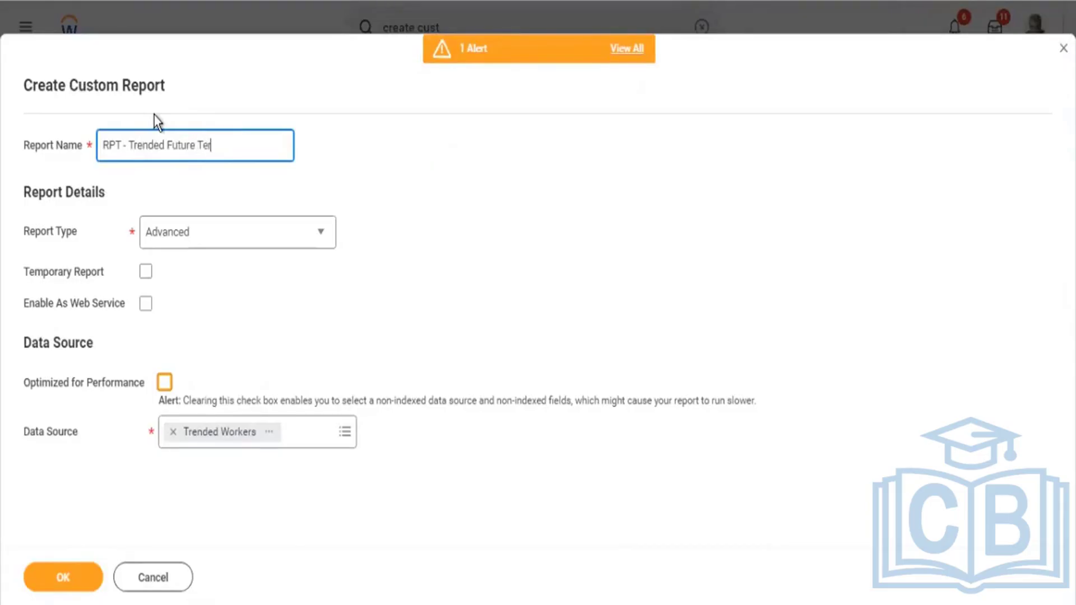
text(minations)
click(52, 577)
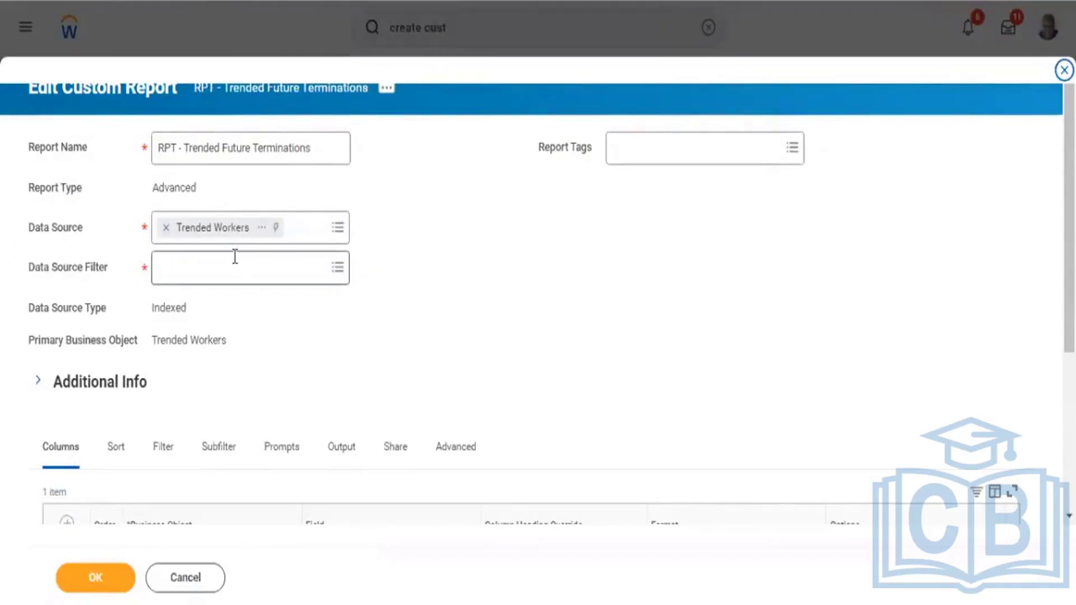
Step: Set the report's data source filter to Default Filter
click(235, 257)
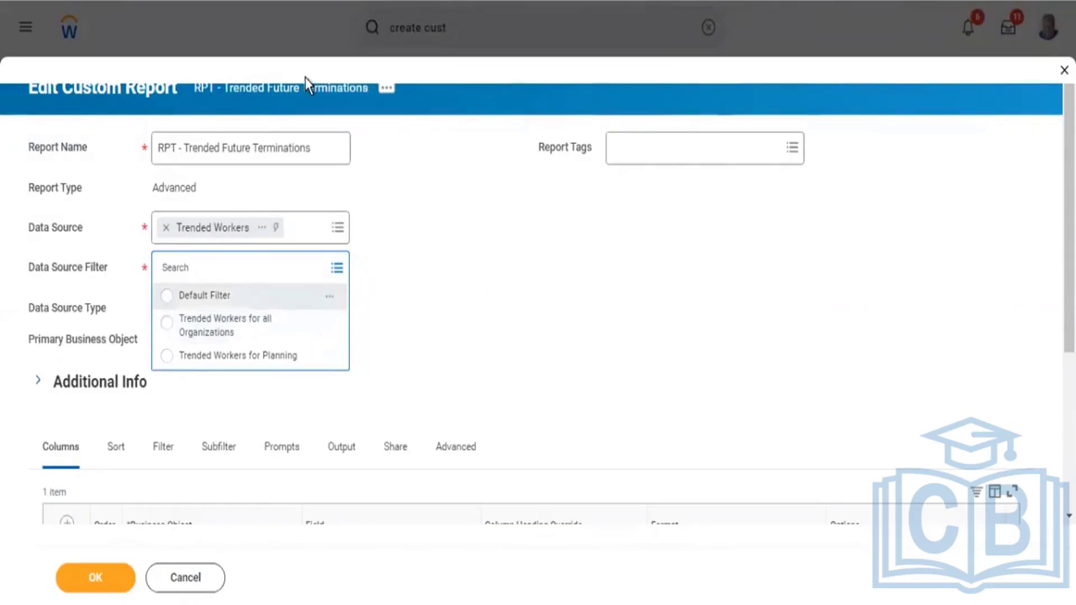
click(204, 295)
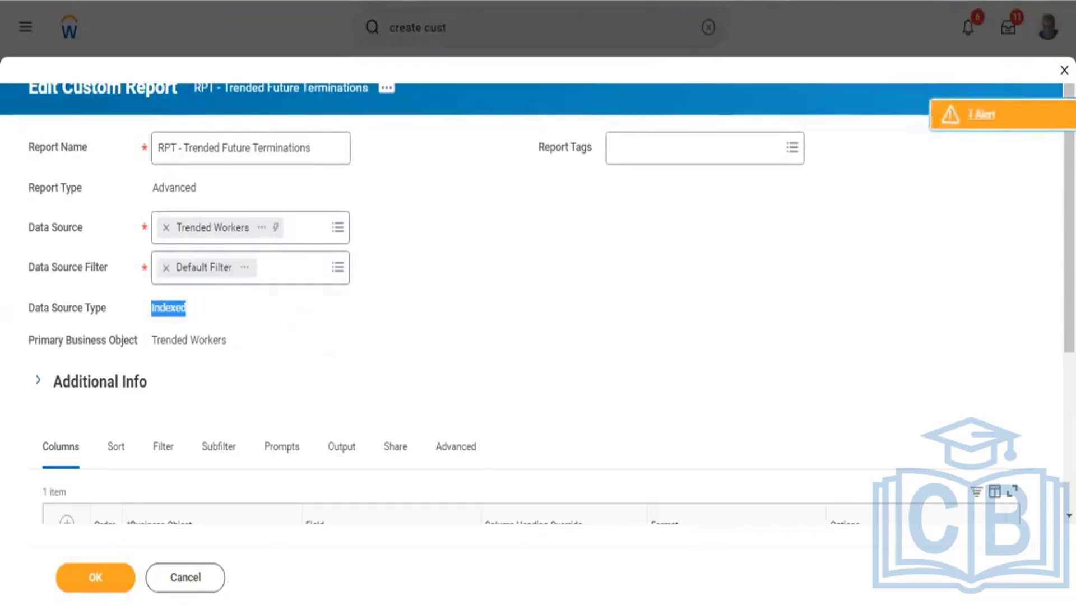
scroll(981, 251, down, 4)
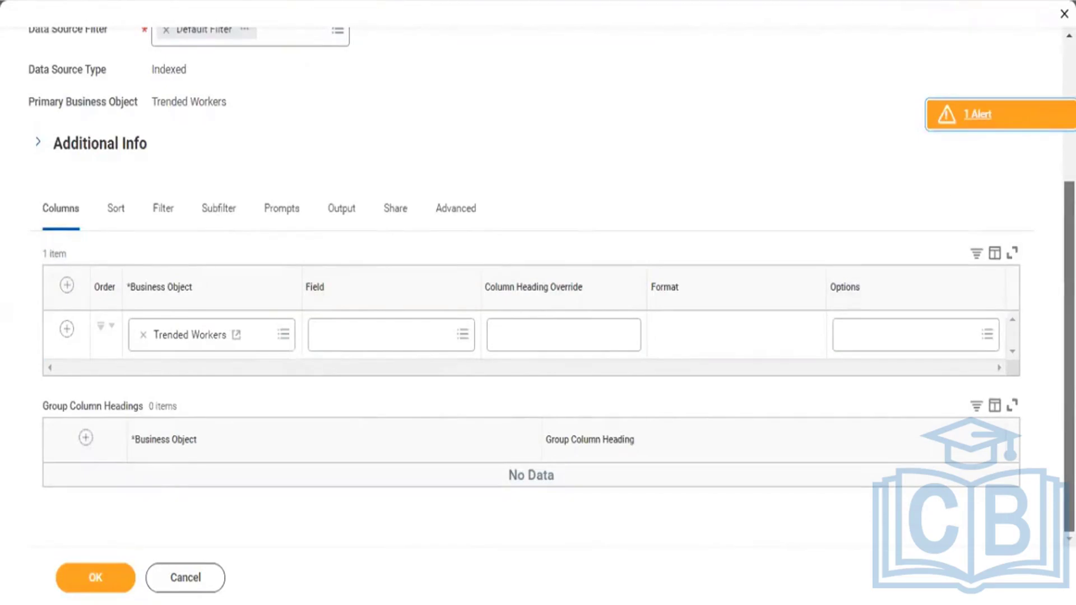
click(363, 334)
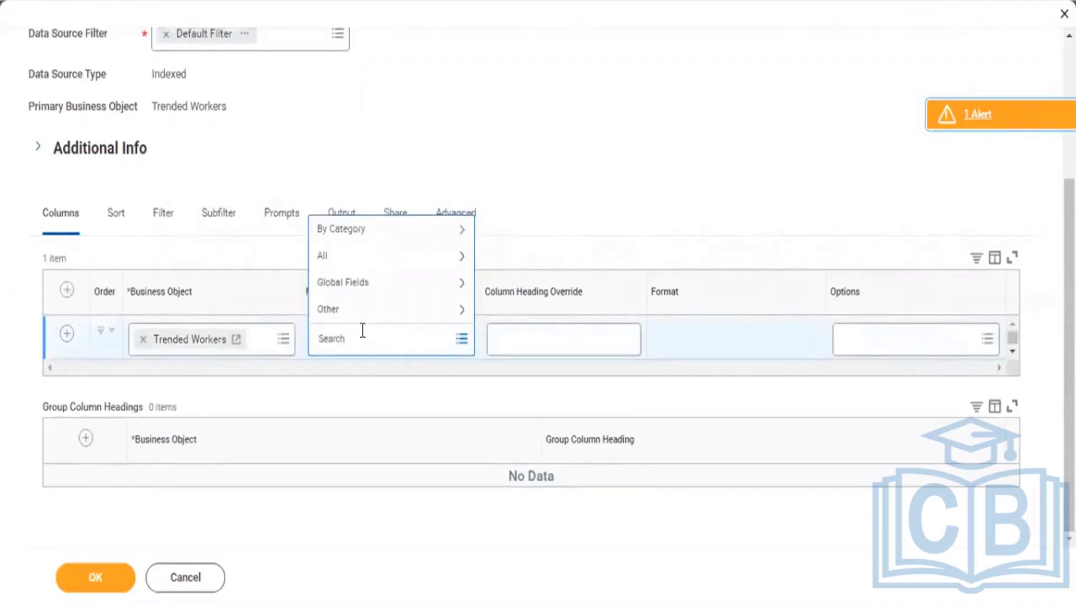
text(Worker)
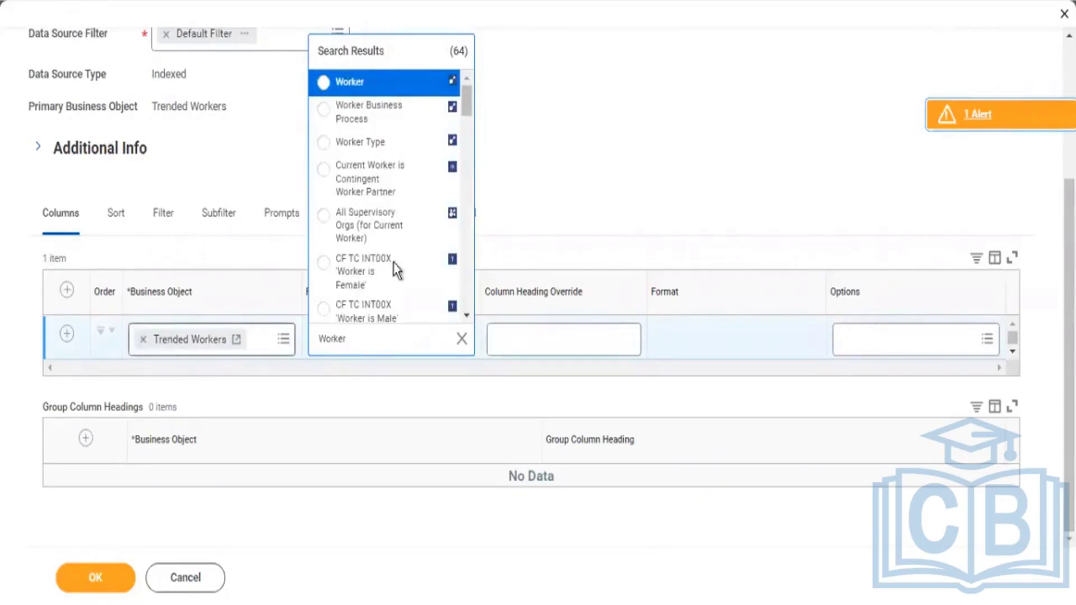
click(305, 358)
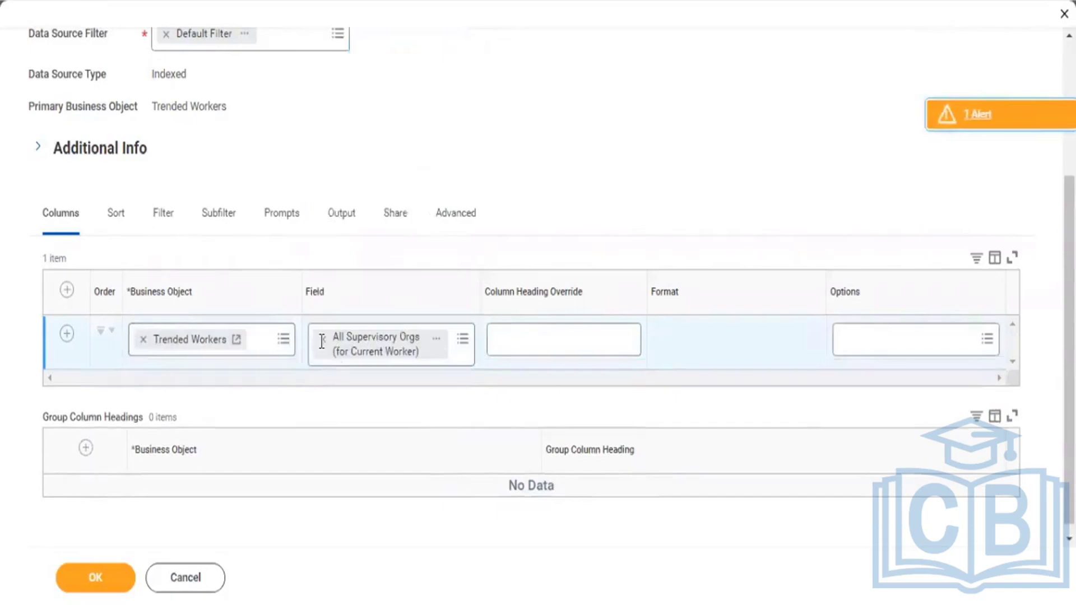
click(322, 341)
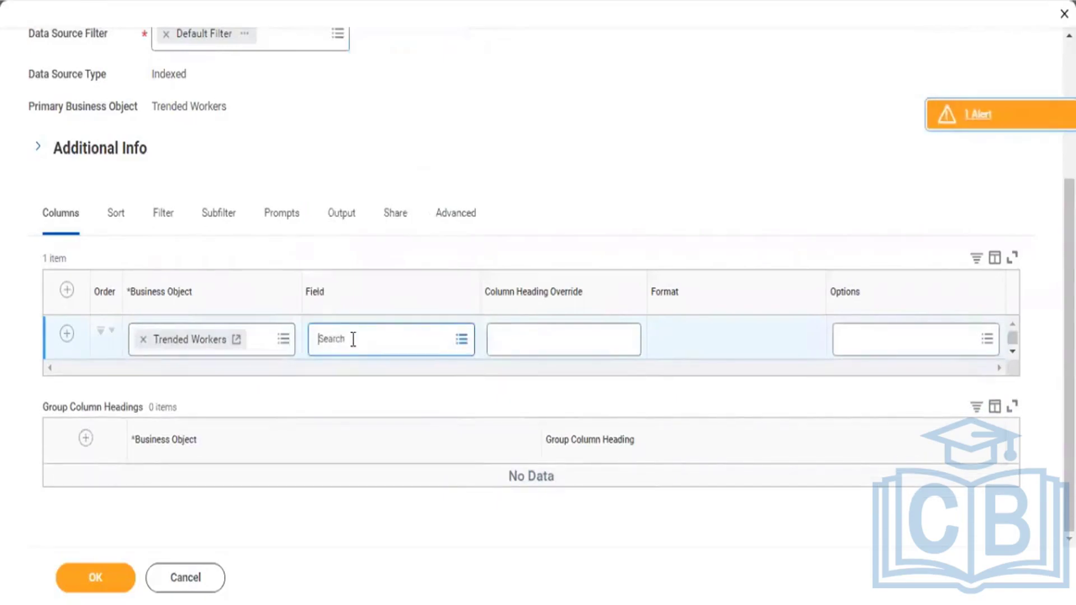
Step: Find the Worker field and assign it to the first report column
text(worker)
key(Return)
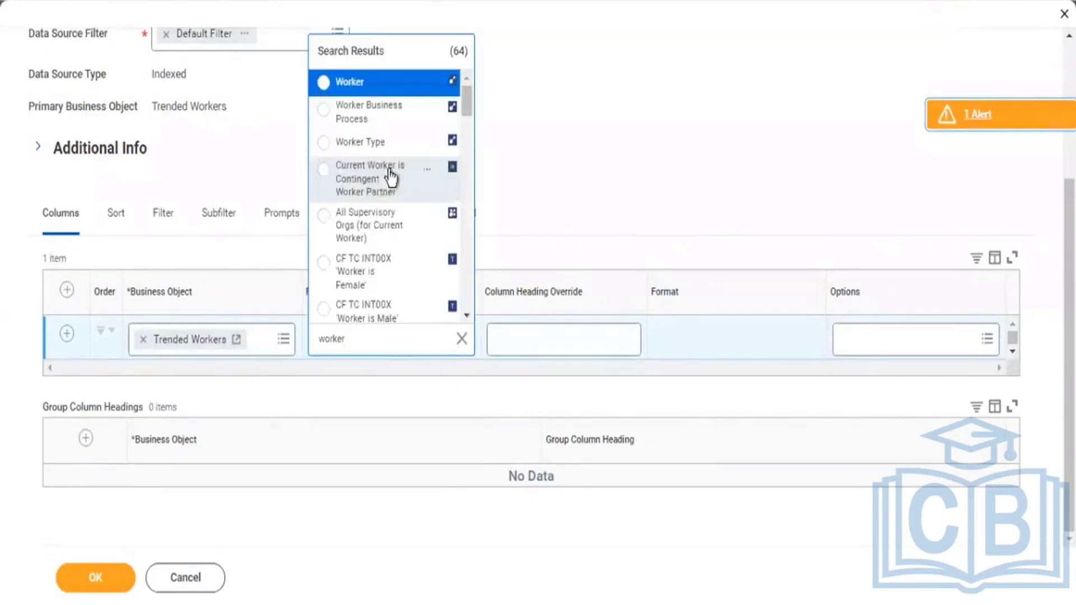
click(362, 83)
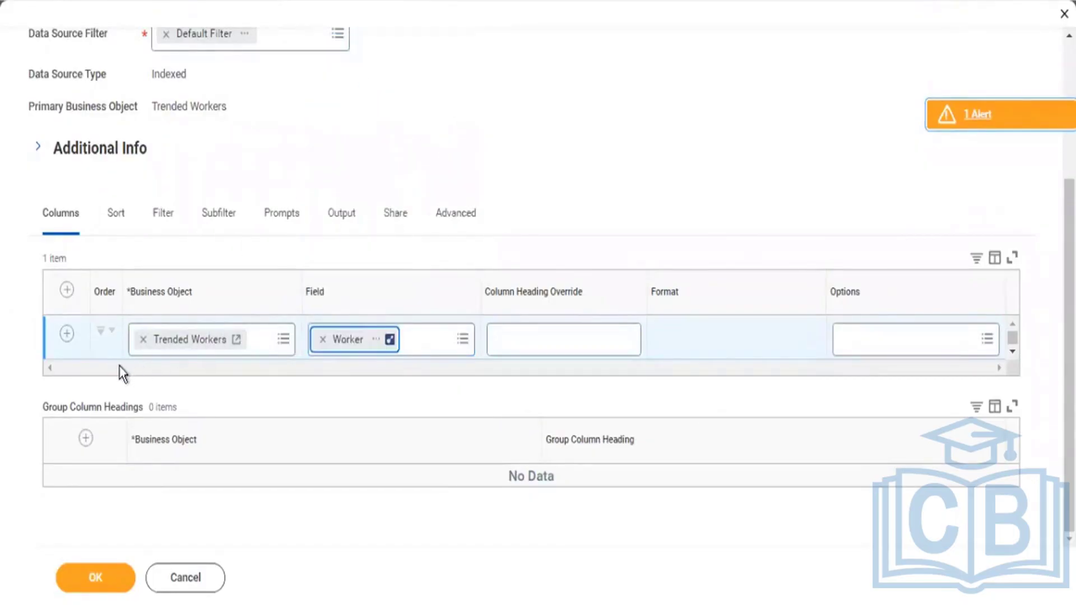
Step: Add six more column rows below the Worker column
click(69, 337)
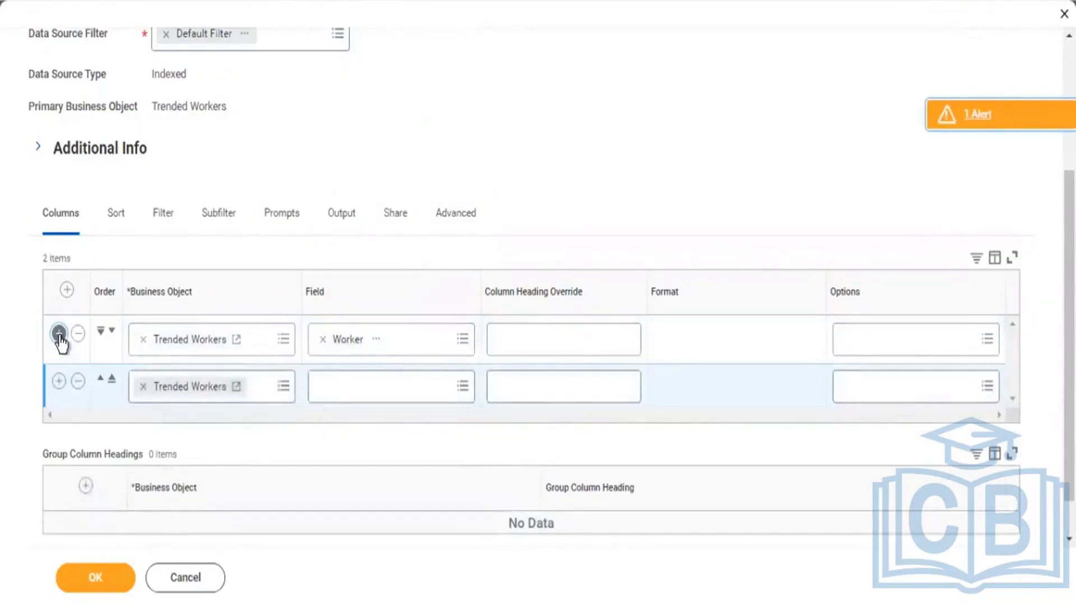
click(59, 334)
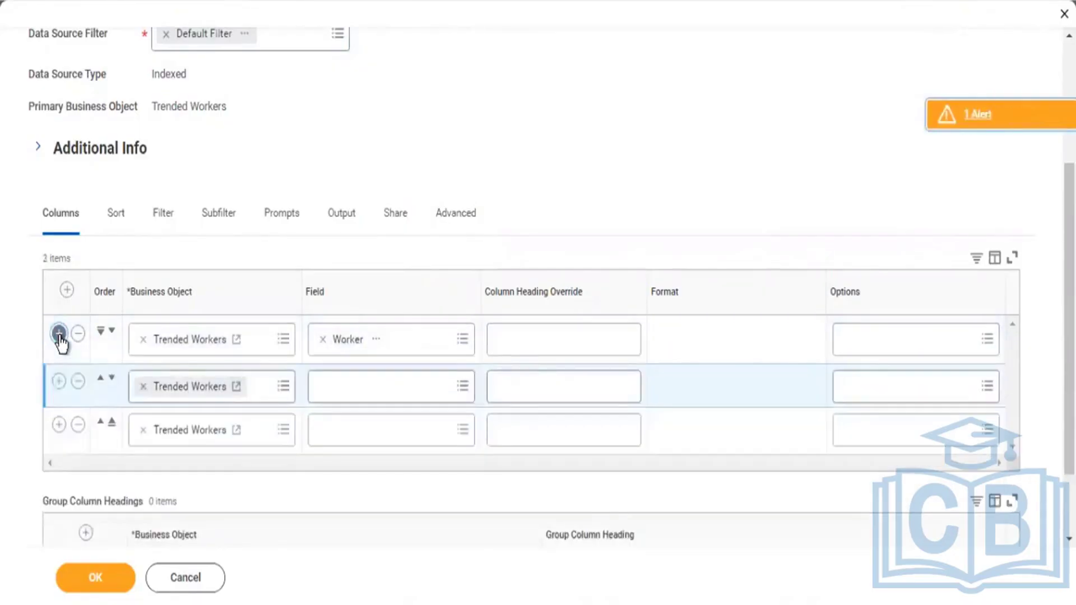
click(59, 334)
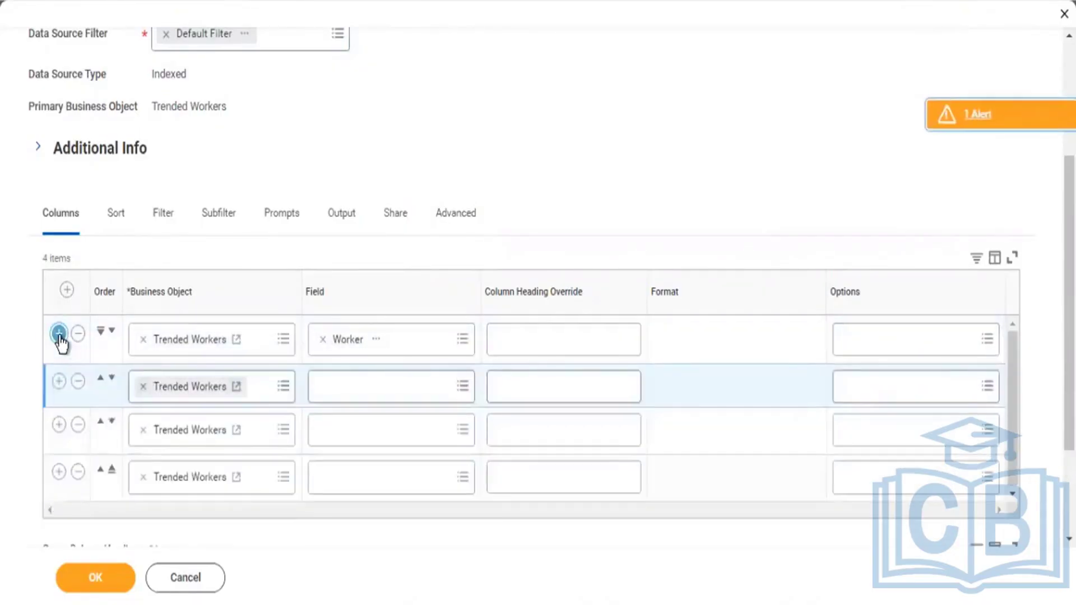
click(59, 334)
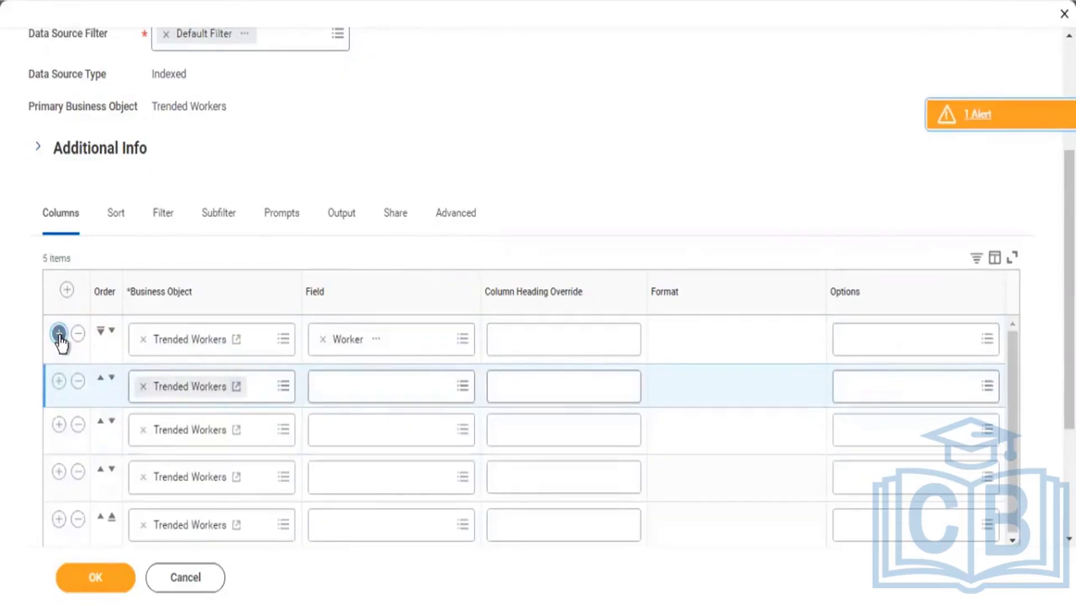
click(59, 334)
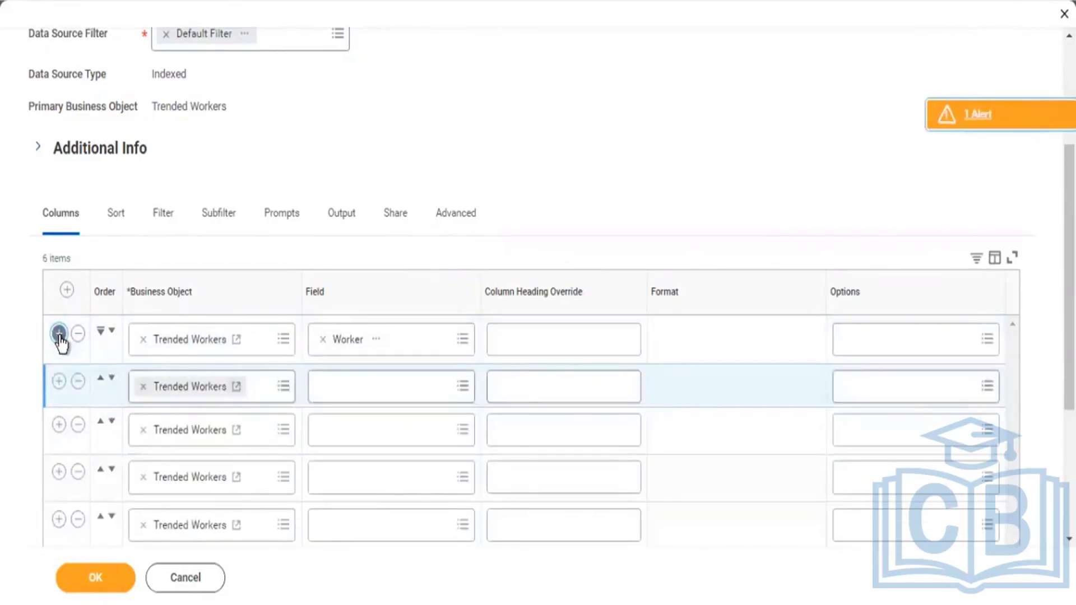
click(59, 334)
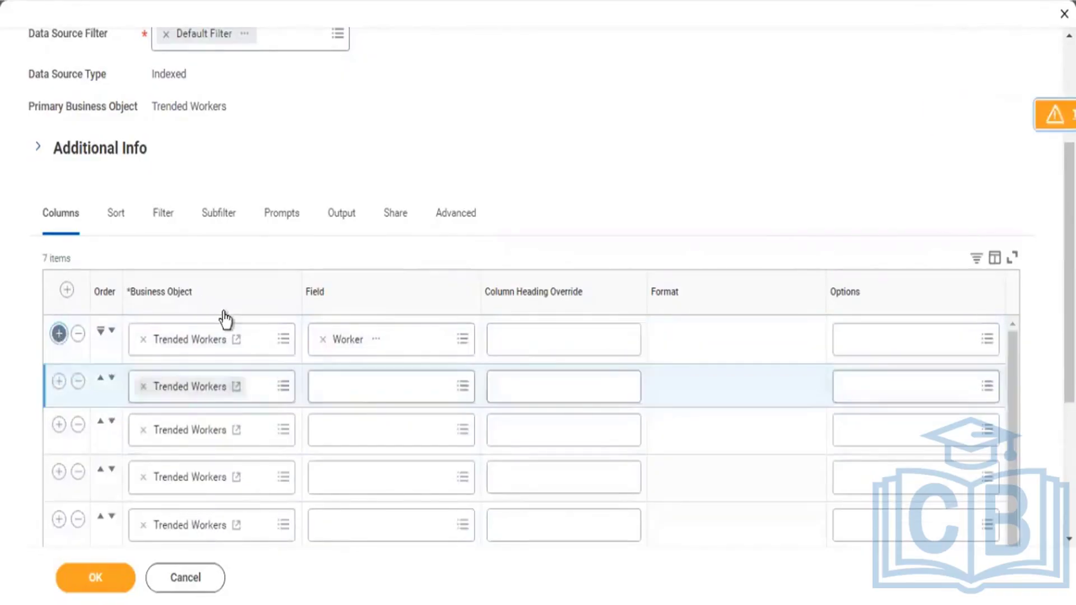
Step: Assign the Record Date field to the second report column
click(375, 390)
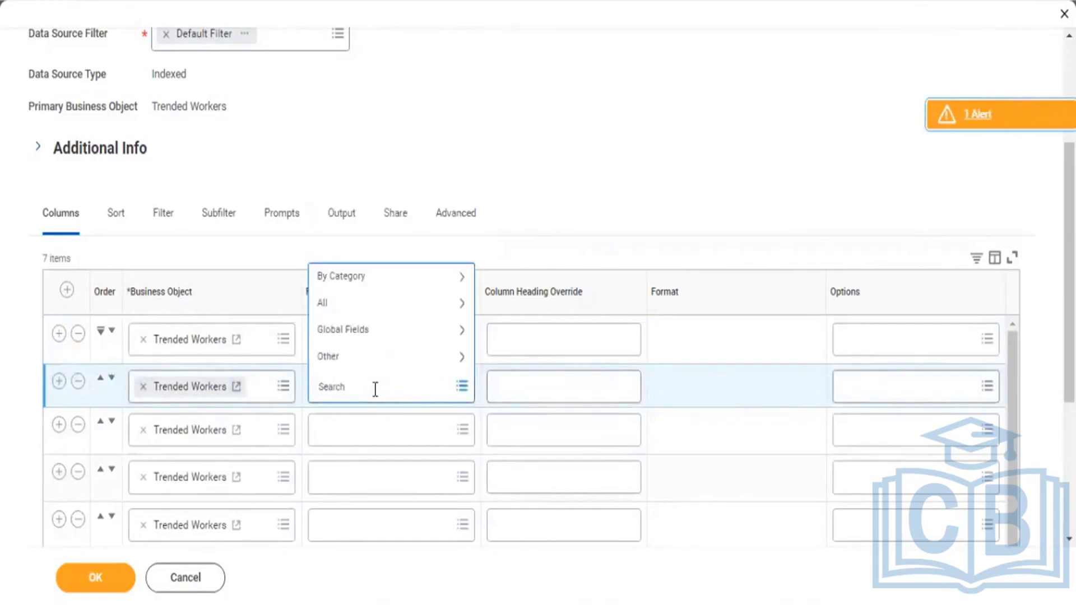
text(record date)
key(Return)
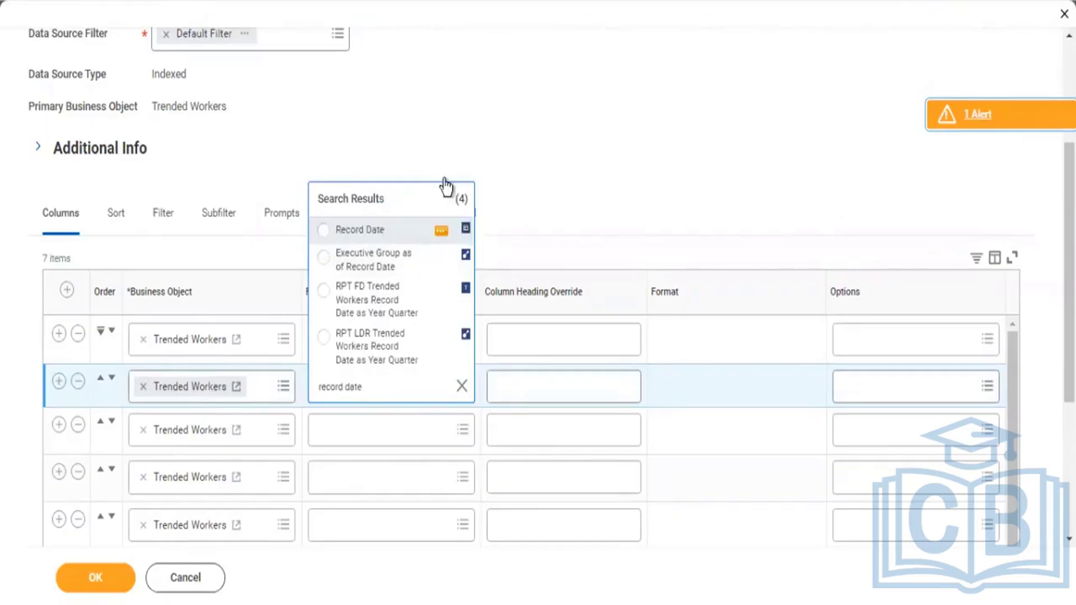
Step: Assign the Termination Reason field to the third report column and Employee Type to the fourth
click(375, 437)
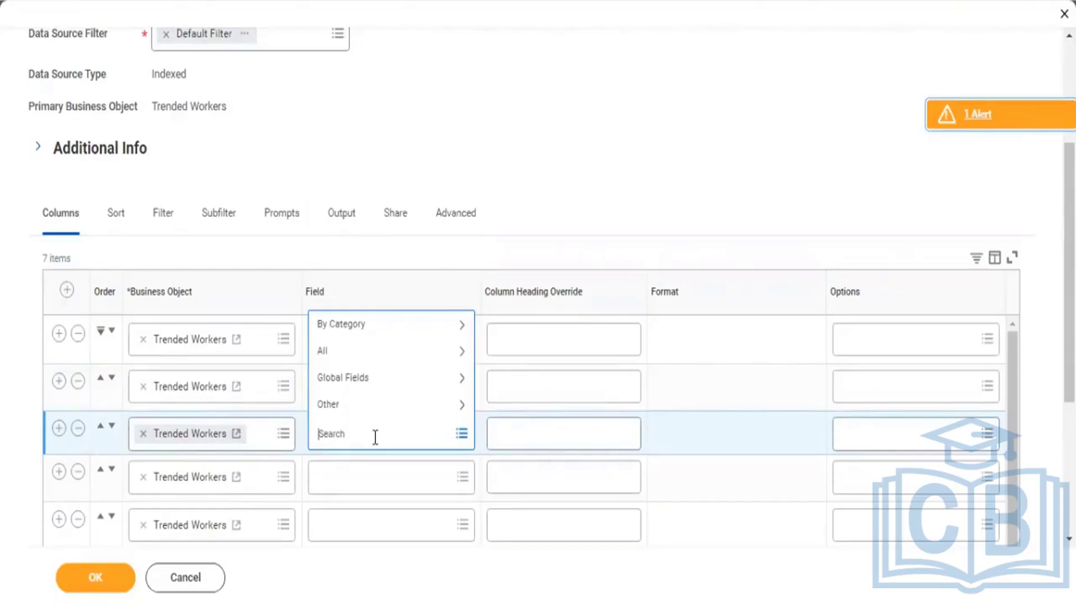
text(ter)
click(375, 437)
text(rmination)
text(reason)
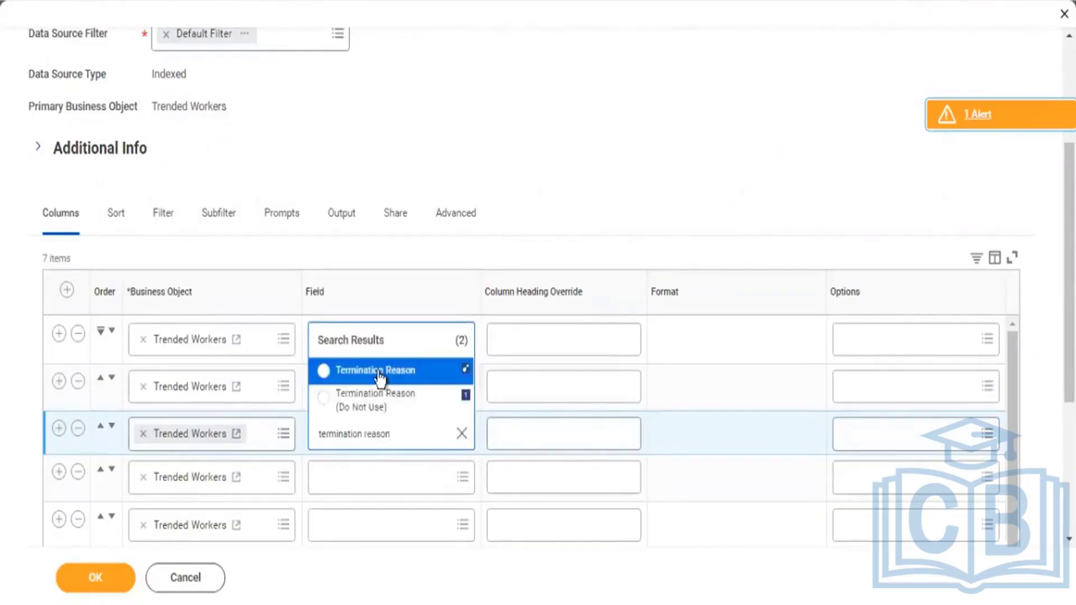
click(379, 375)
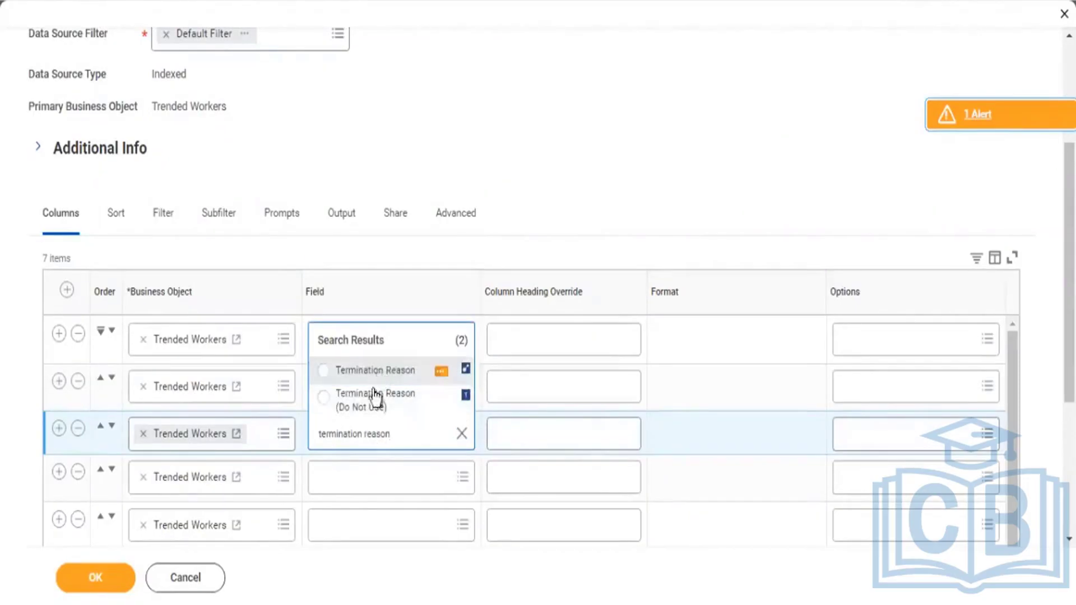
click(355, 480)
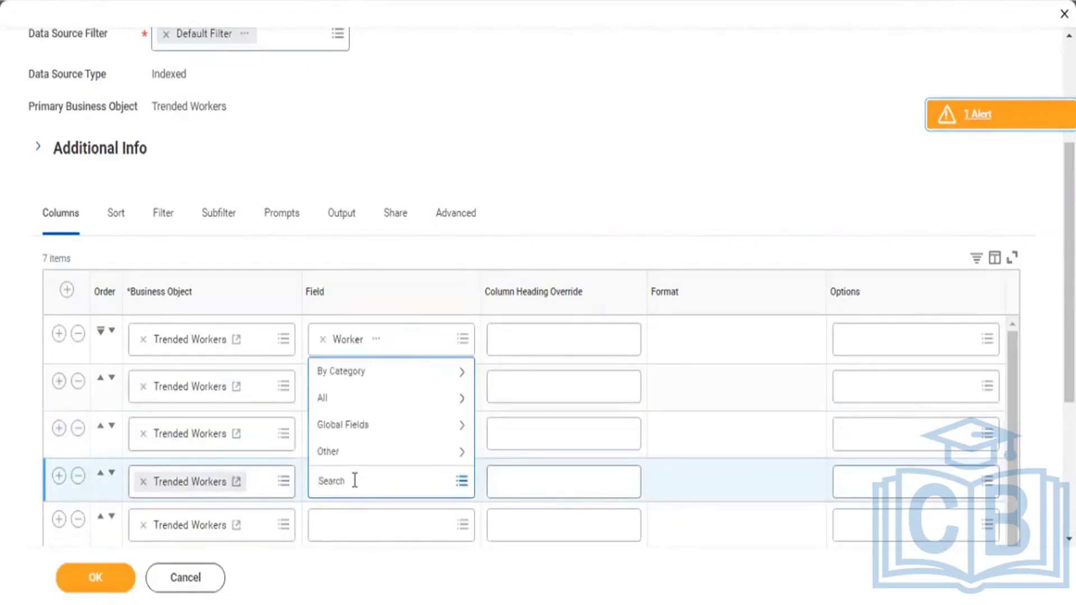
text(Employee Type)
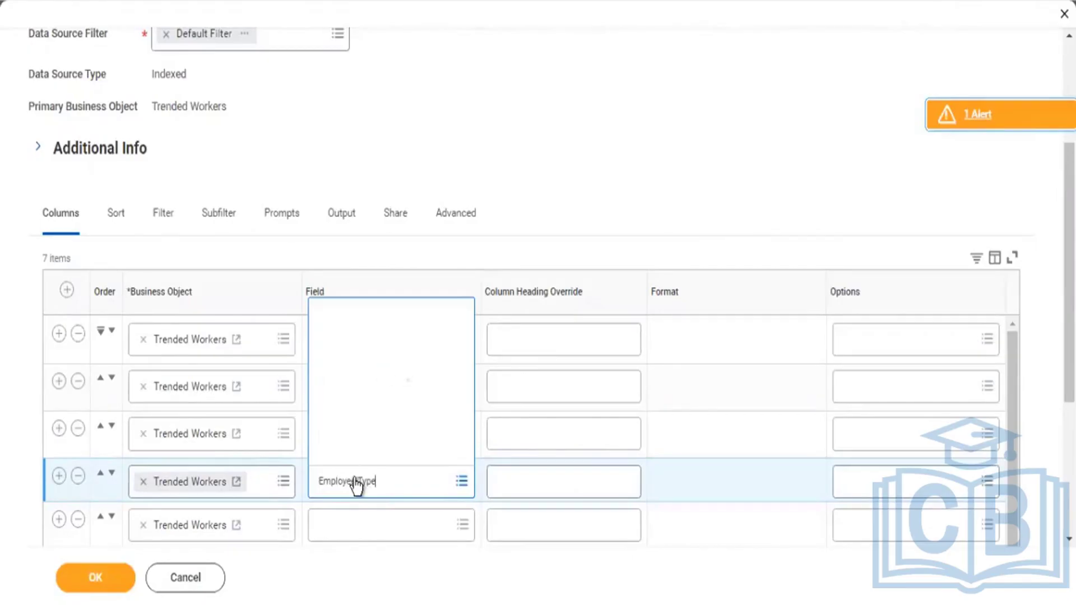
Step: Assign the Job Profile field to the fifth report column
click(339, 532)
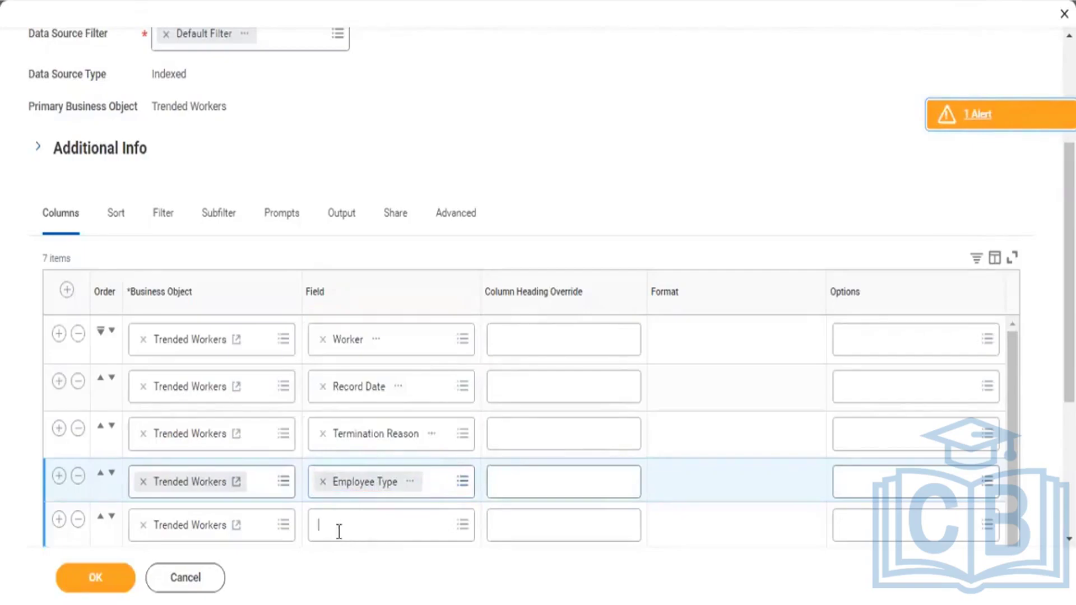
text(Jo)
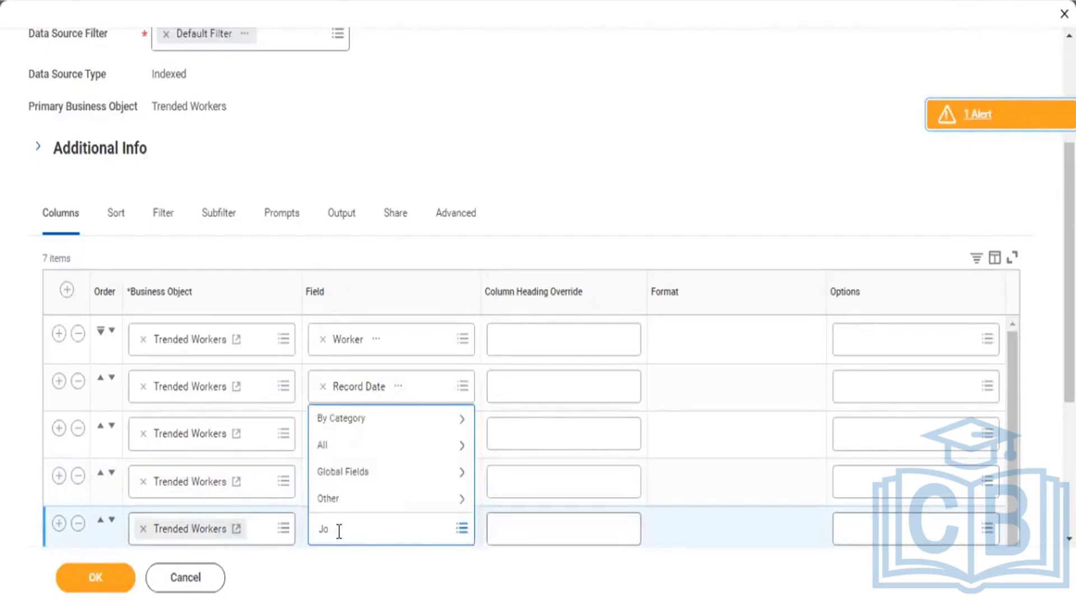
text(b)
text( Info)
text(ile)
key(Return)
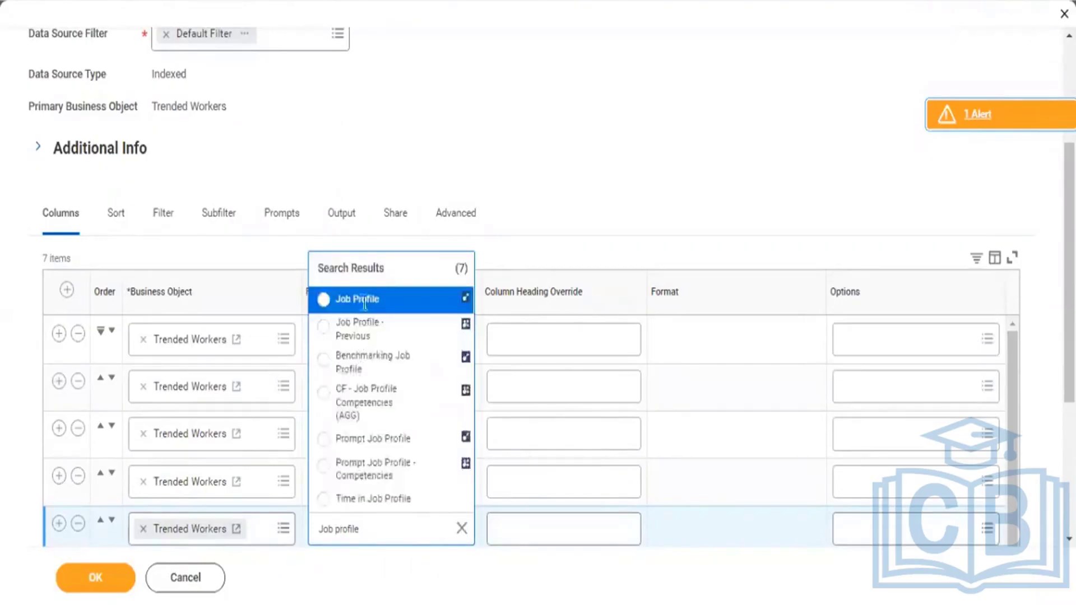
key(Return)
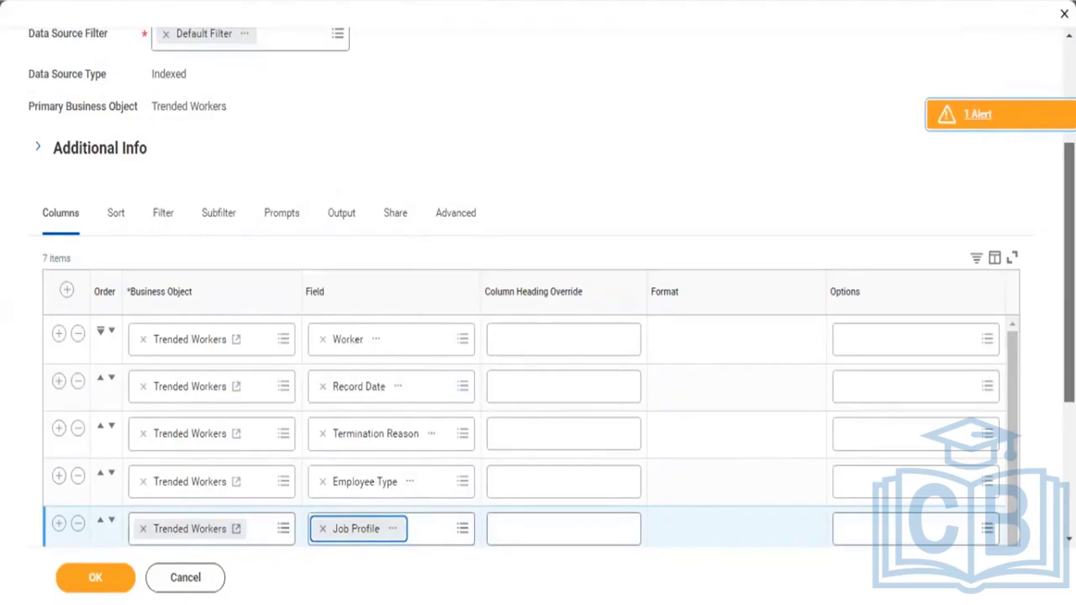
Step: Assign the Employee Type field to the sixth report column
drag(1070, 273, 1069, 383)
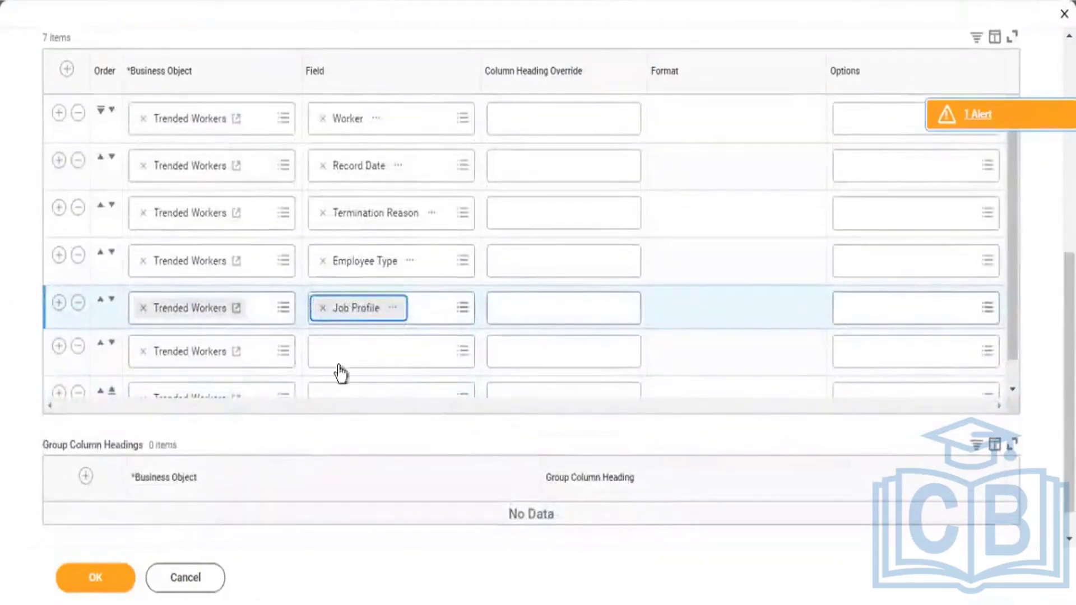
click(350, 350)
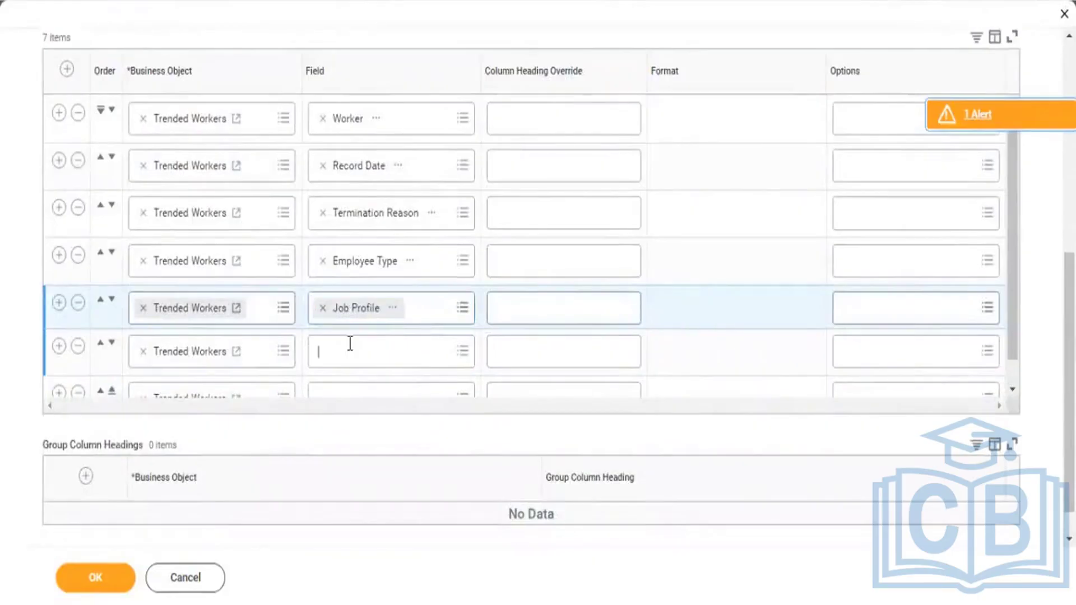
click(350, 344)
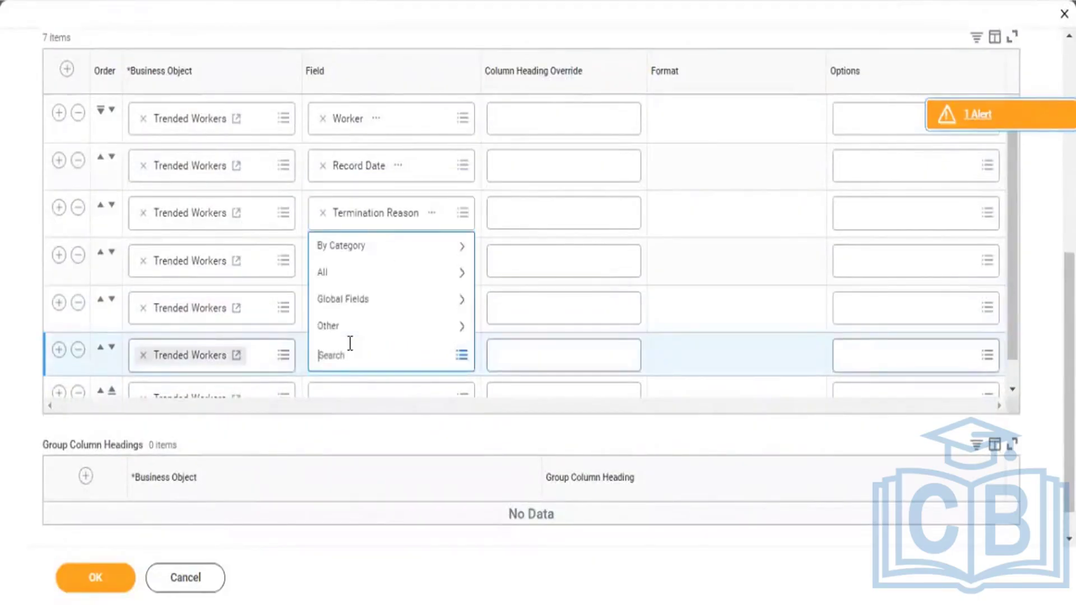
text(Employee Type)
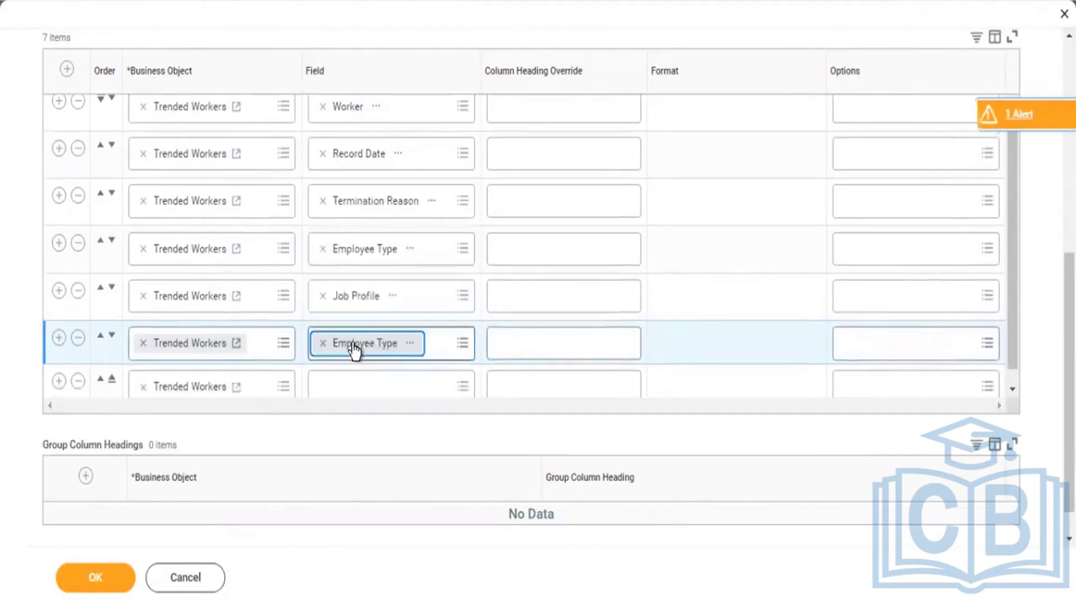
Step: Search for "supervisory" fields and assign Supervisory Organization to the seventh report column
click(359, 383)
text(su)
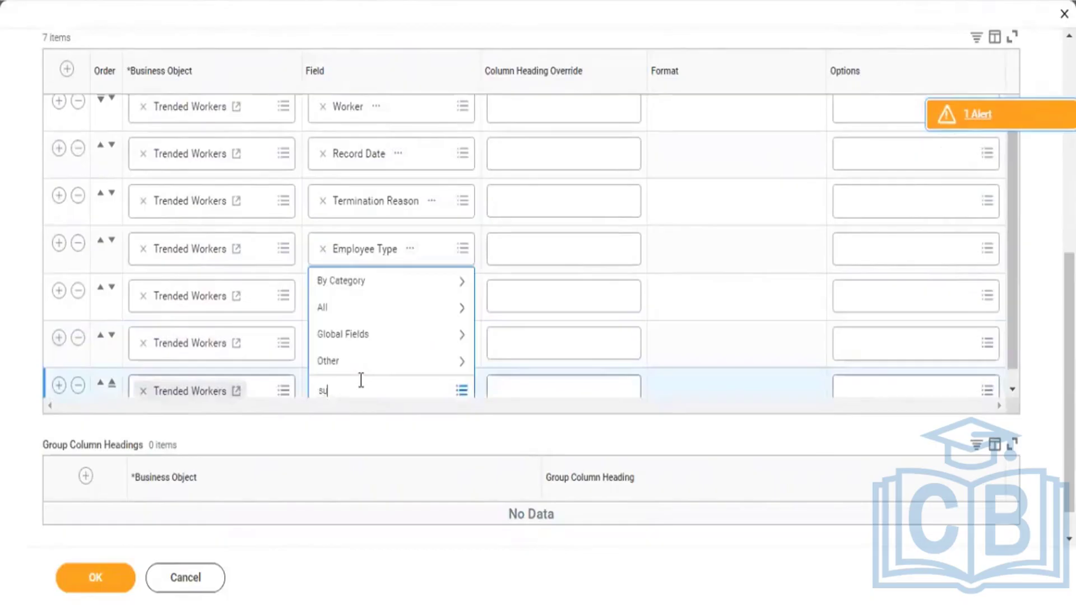
text(pervis)
text(oryo)
key(ctrl+z)
text(supervisory)
key(Return)
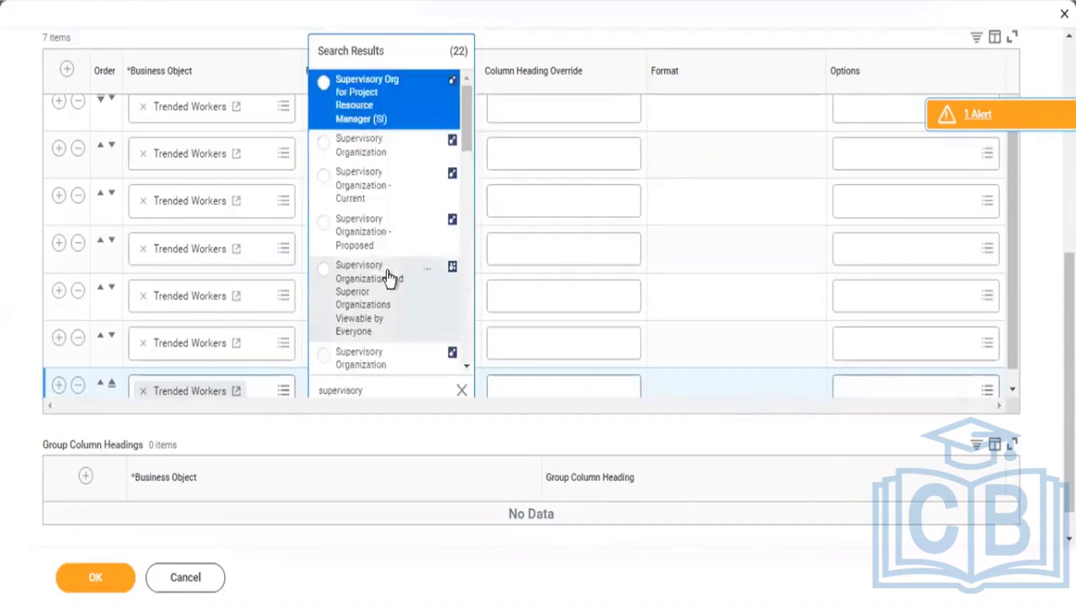
click(385, 151)
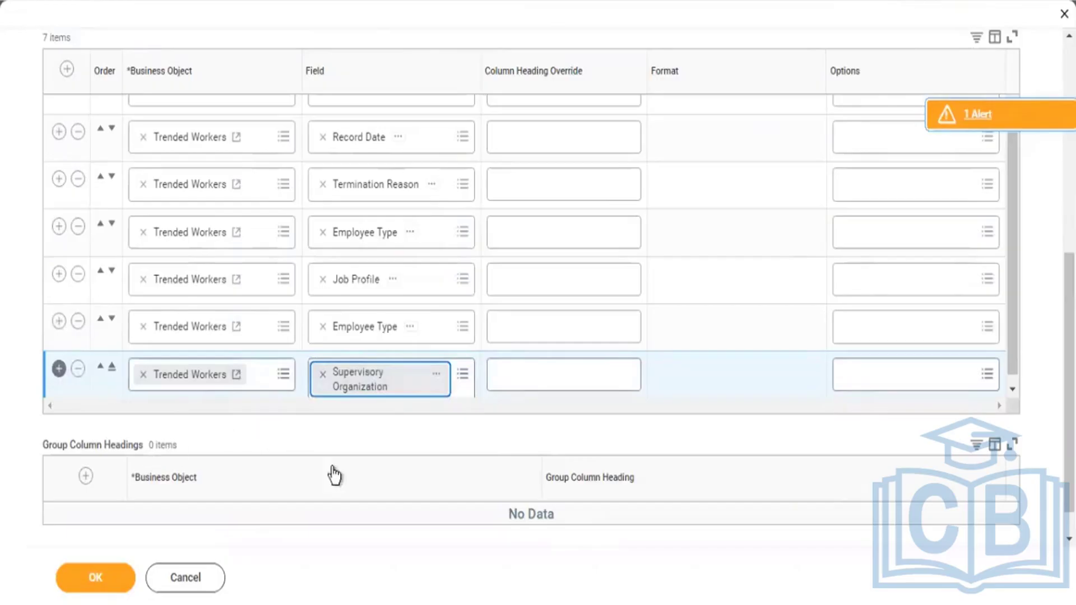
Step: Add an eighth column row below Supervisory Organization and assign the Cost Center field to it
click(1011, 373)
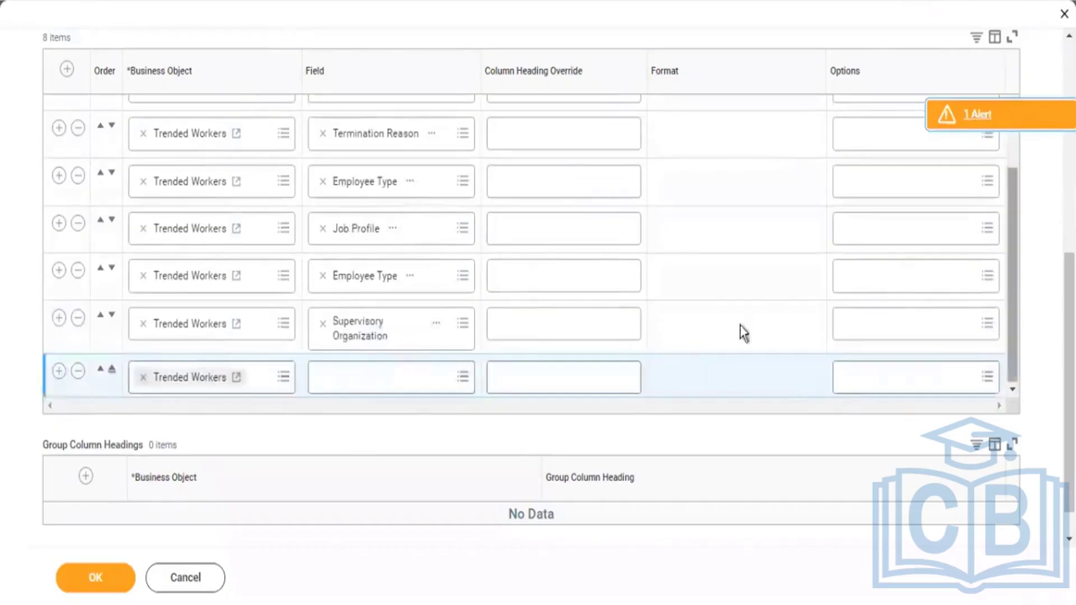
click(360, 377)
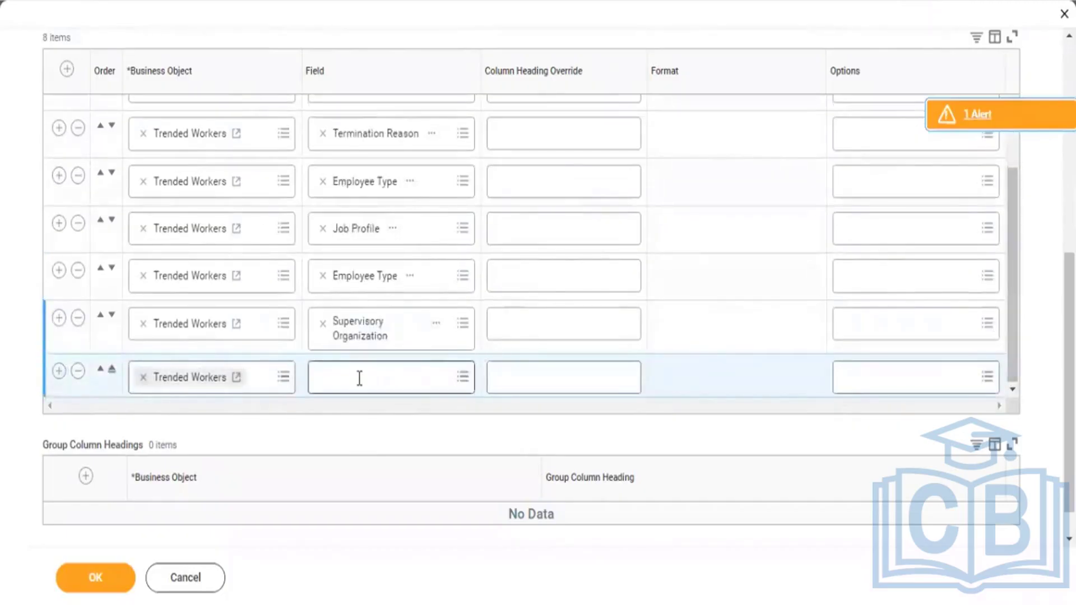
text(qost)
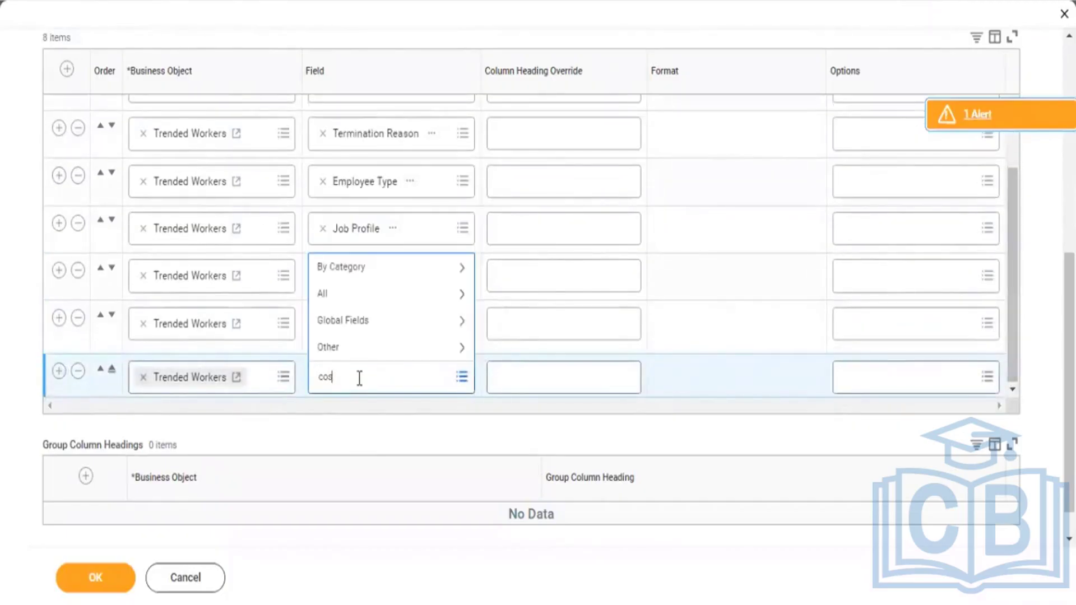
text( cente)
key(Return)
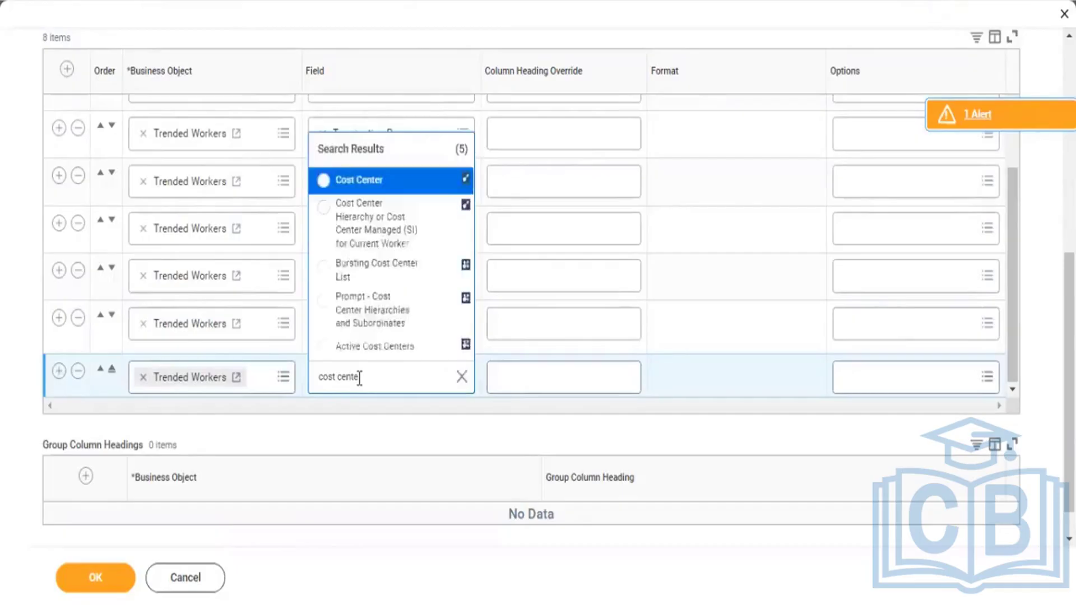
text(r)
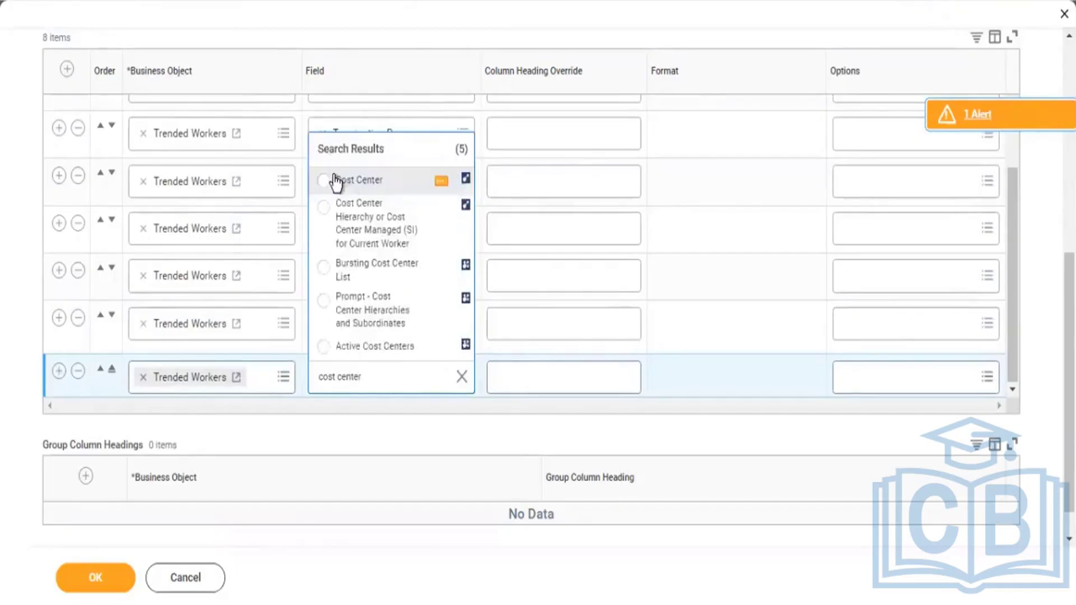
click(339, 181)
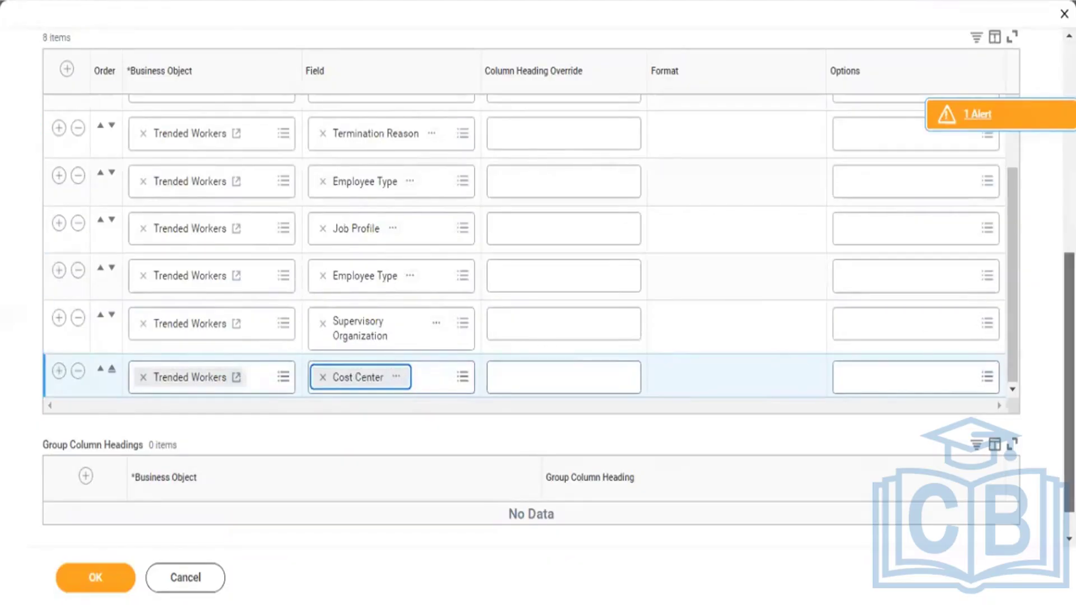
Step: Add a filter condition on instances in the report's filter settings, using the Record Type field
scroll(531, 280, up, 2)
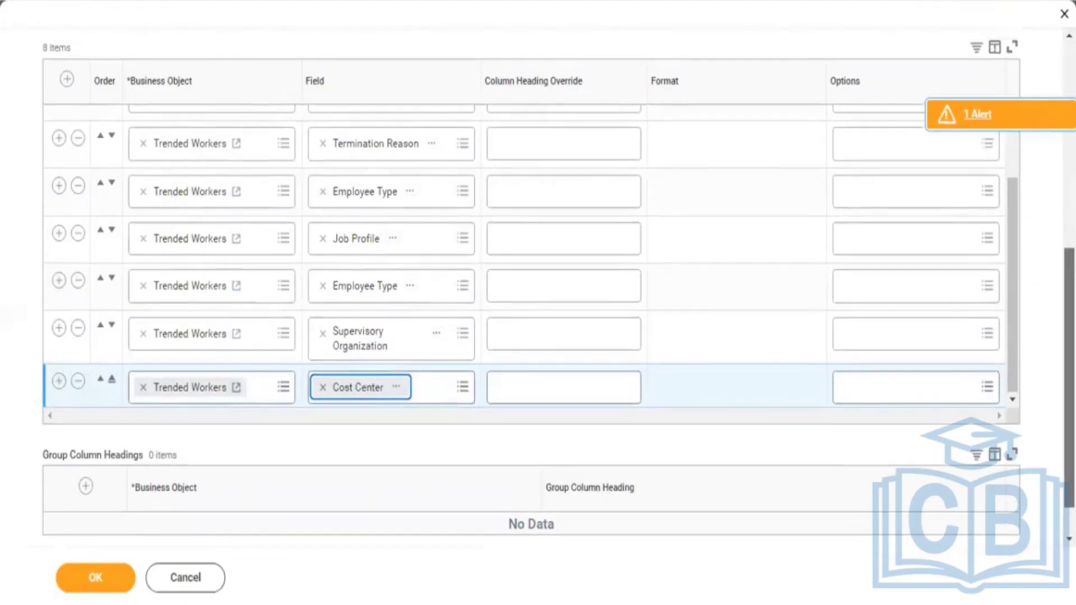
scroll(824, 209, up, 5)
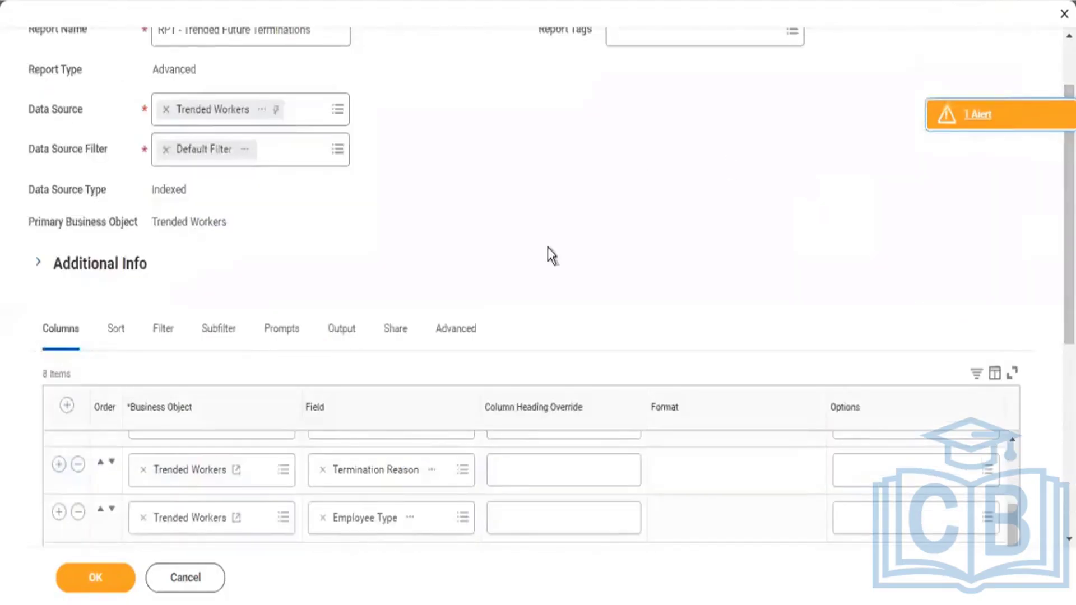
click(163, 336)
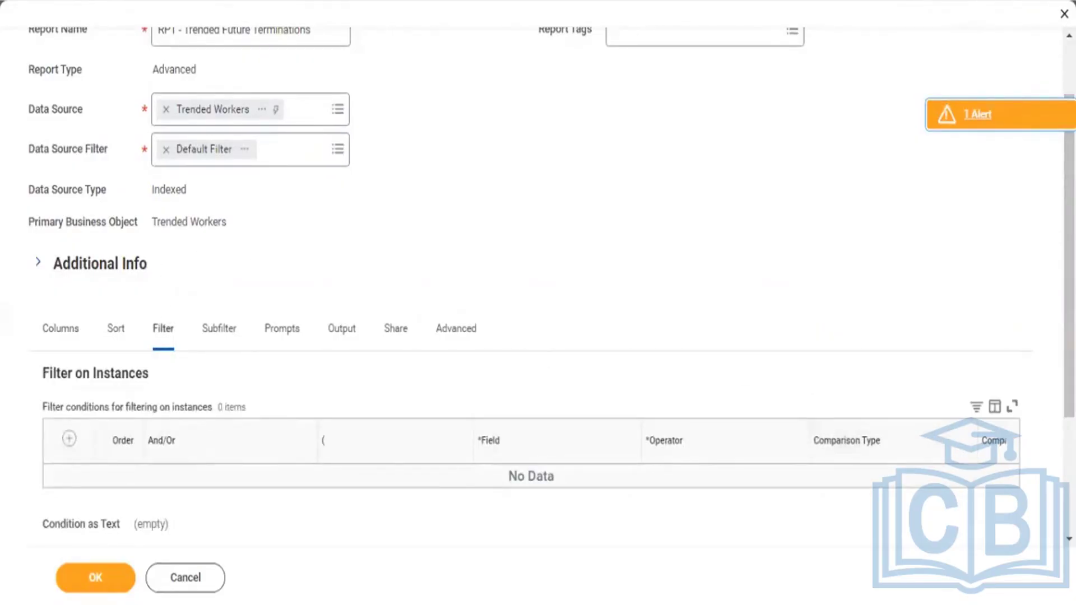
scroll(539, 303, down, 3)
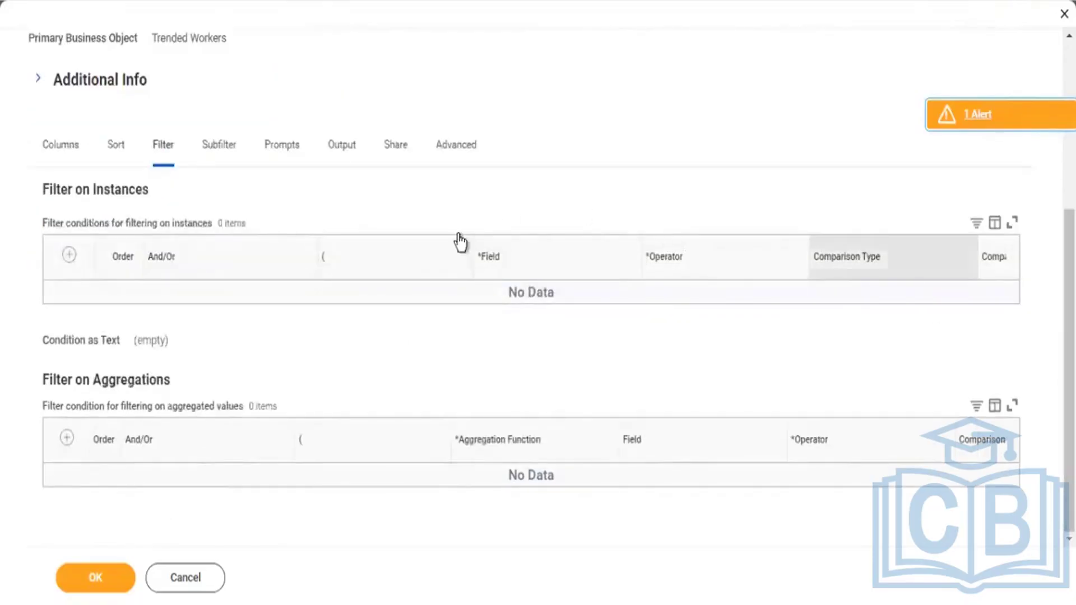
click(67, 253)
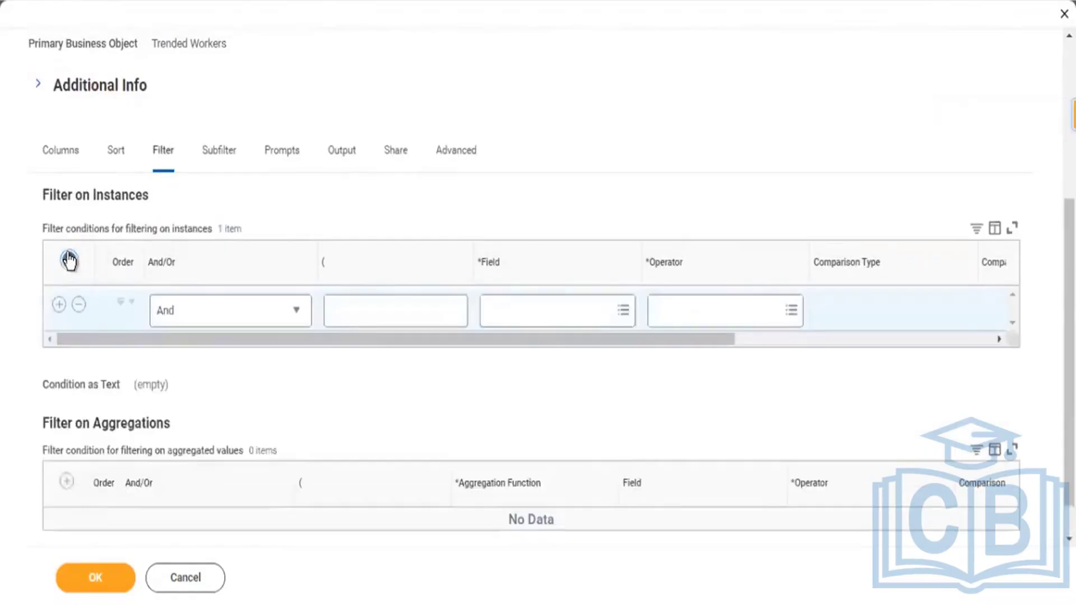
click(533, 313)
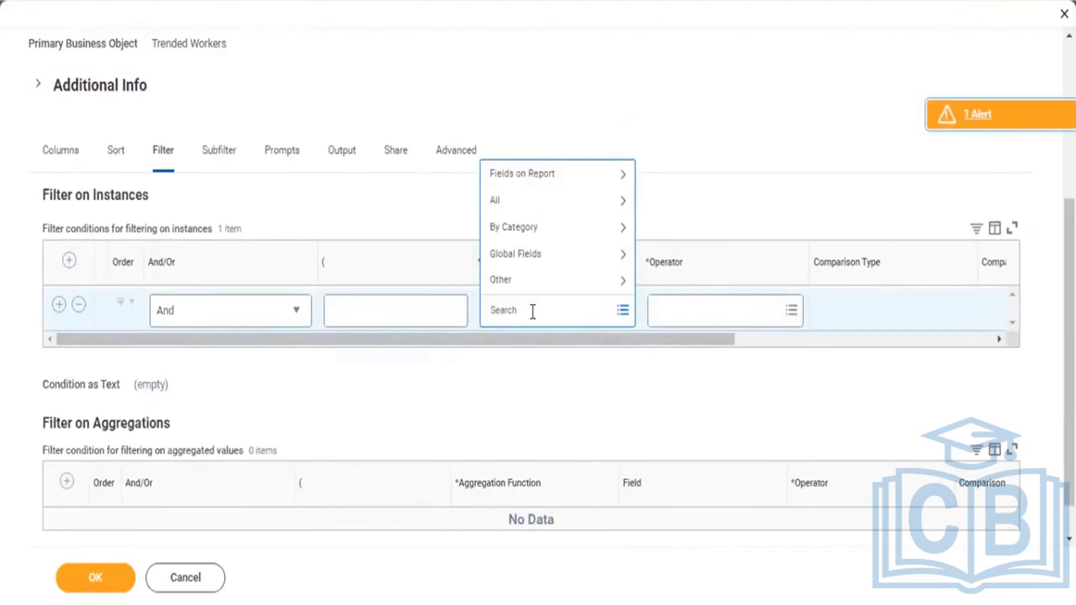
text(Record Type)
key(Return)
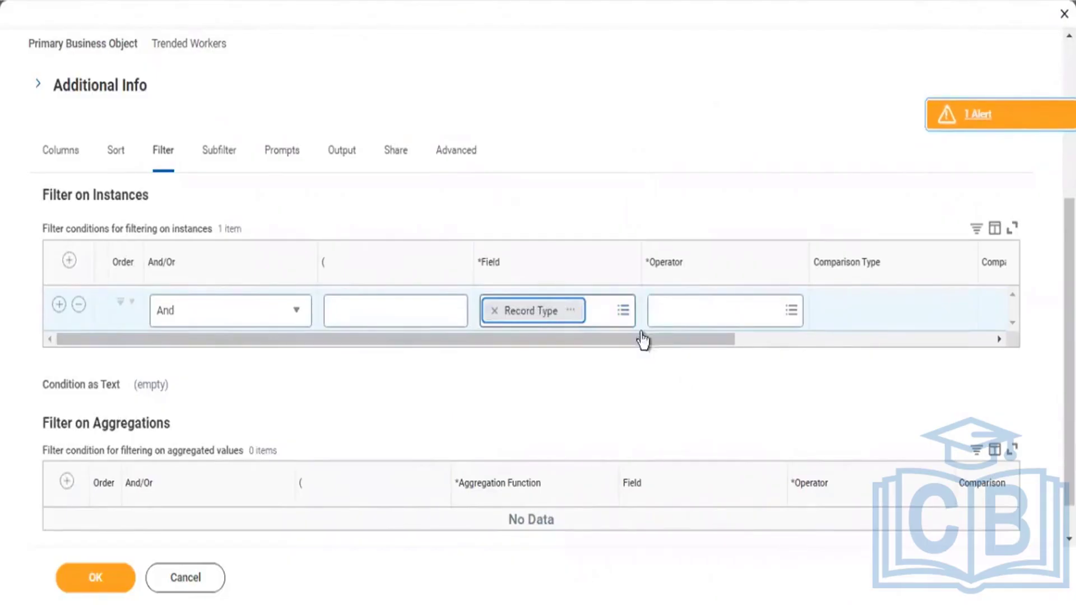
Step: Set the Record Type condition's operator to "in the selection list" with Activity as the comparison value
click(679, 314)
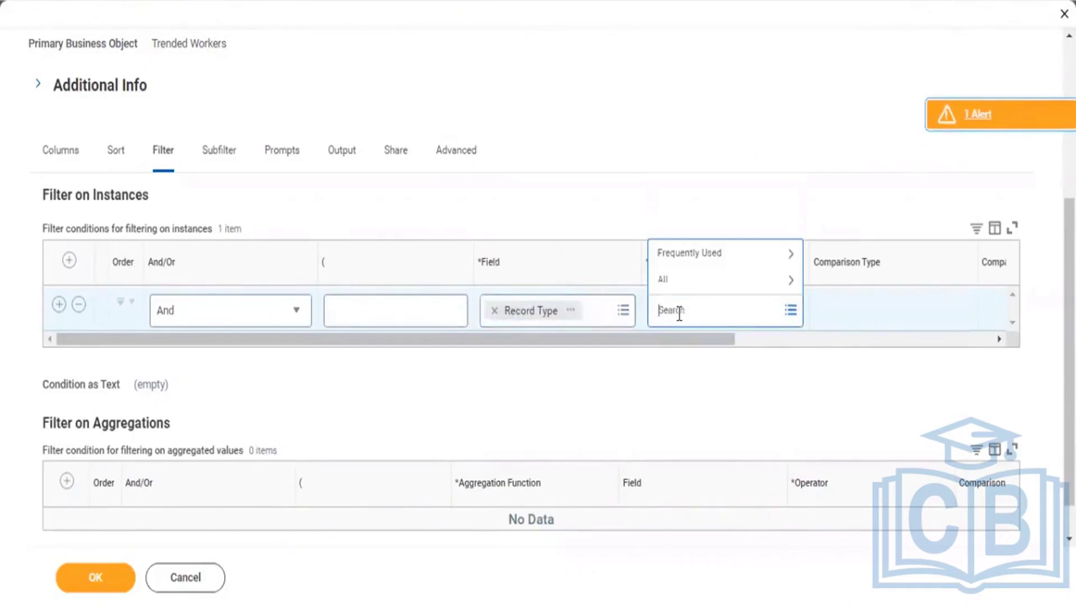
click(695, 255)
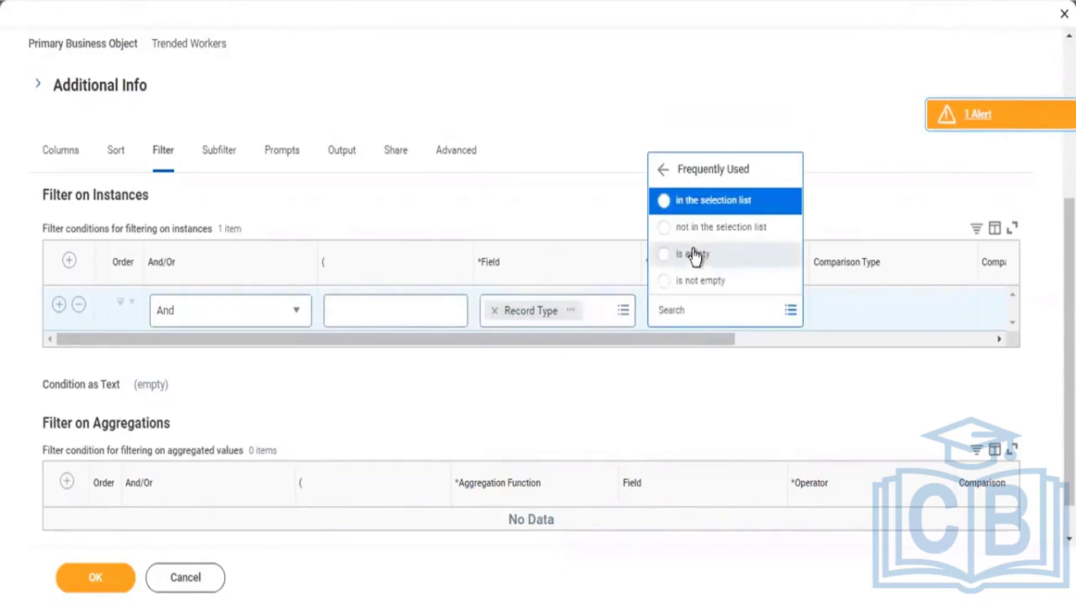
click(710, 213)
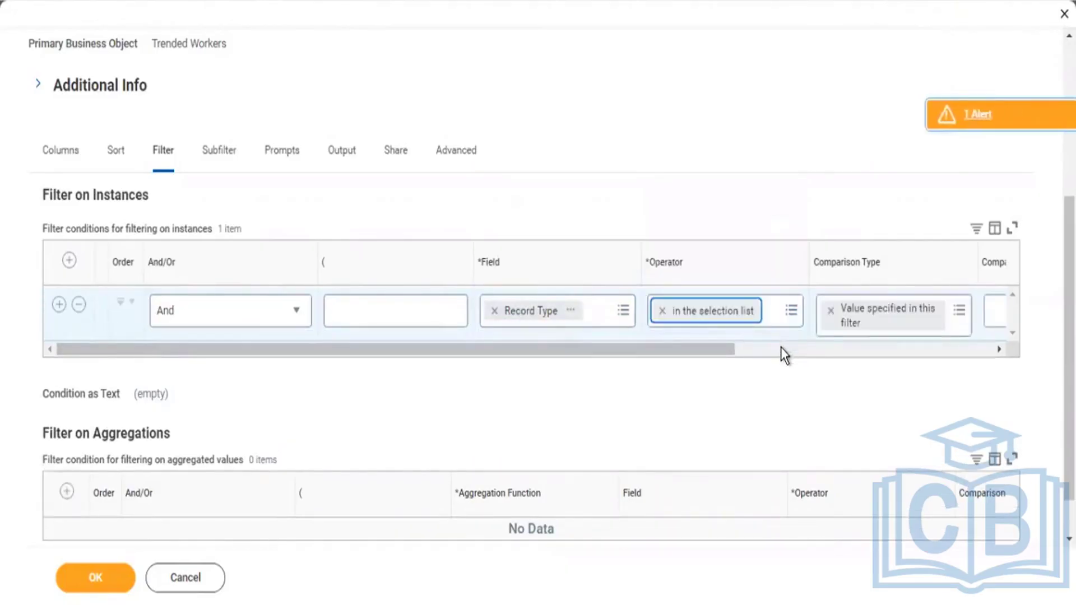
click(782, 349)
click(711, 308)
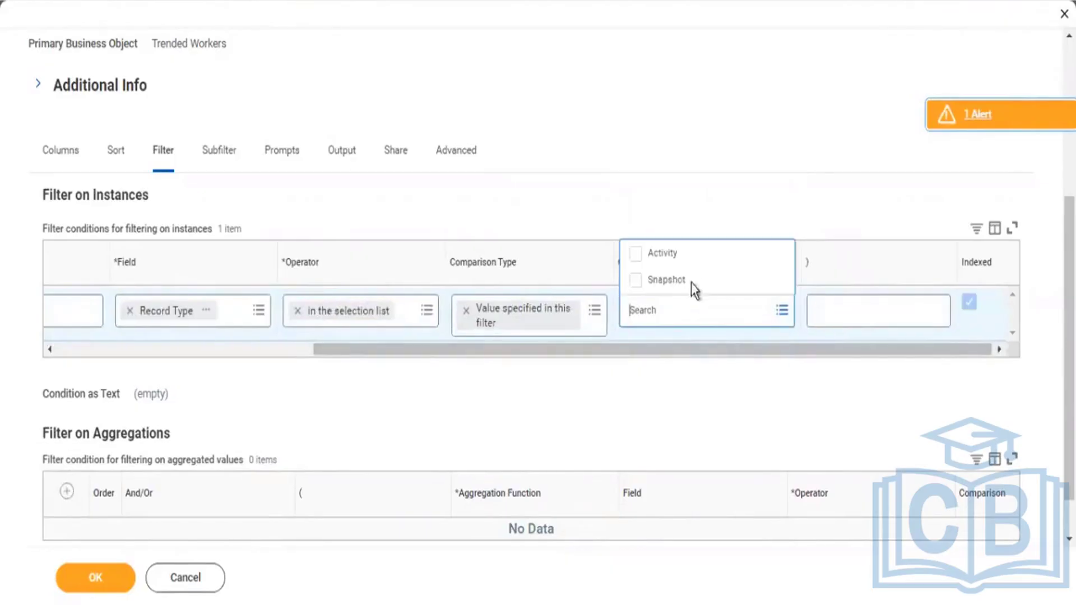
click(679, 258)
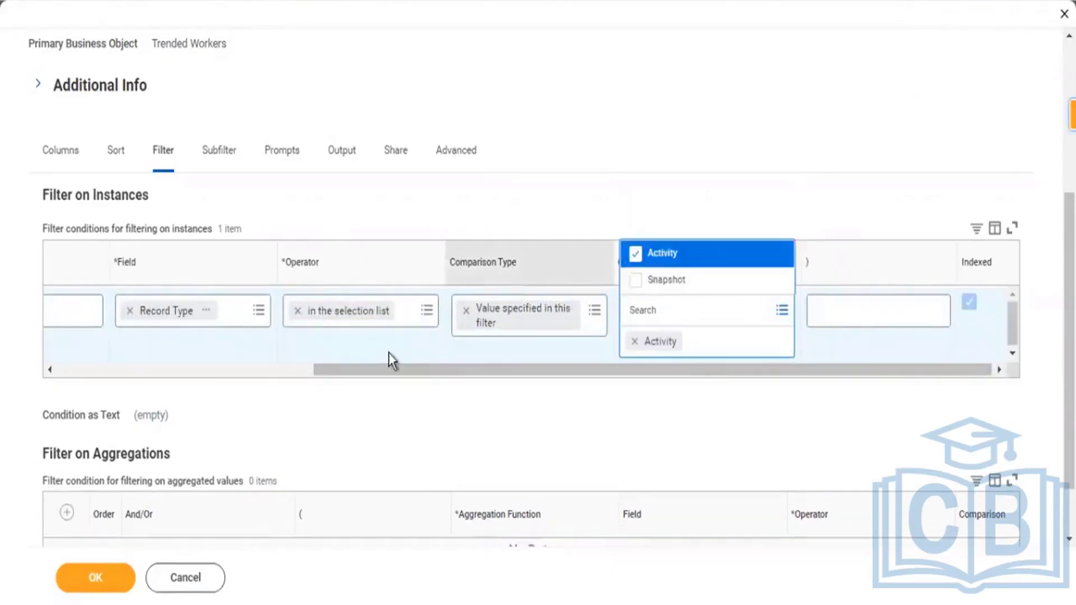
Step: Add a second filter condition on instances below Record Type and assign the Business Process Type field to it
click(261, 371)
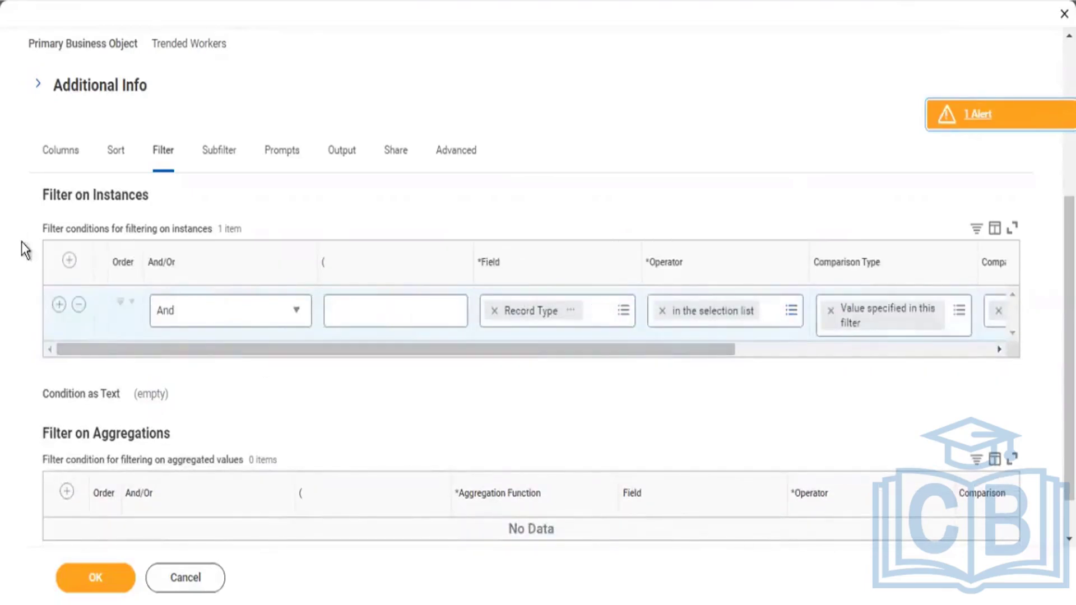
click(59, 305)
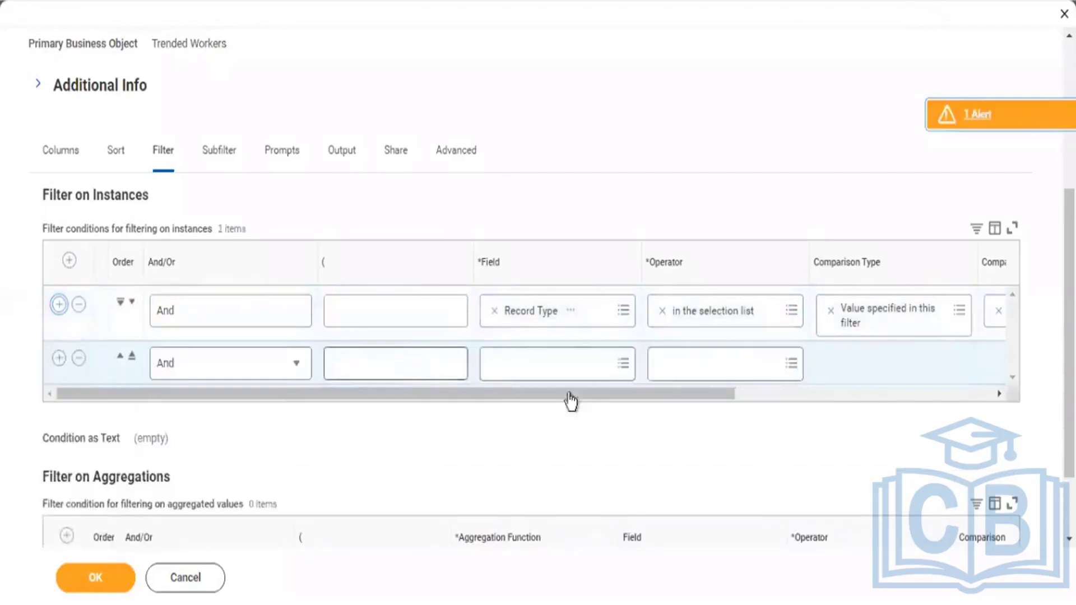
click(768, 398)
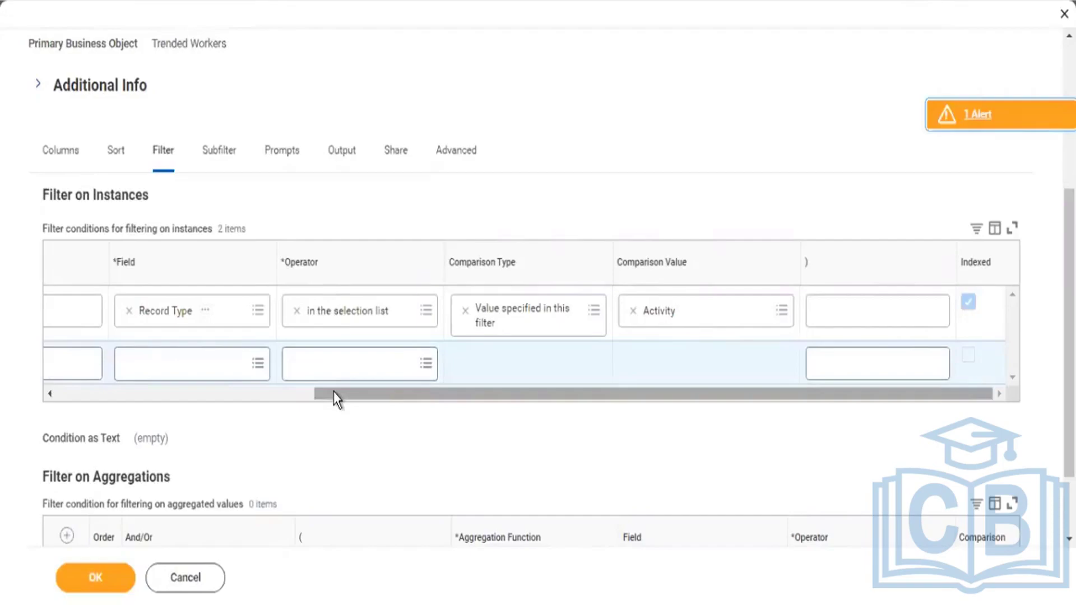
drag(334, 393, 195, 414)
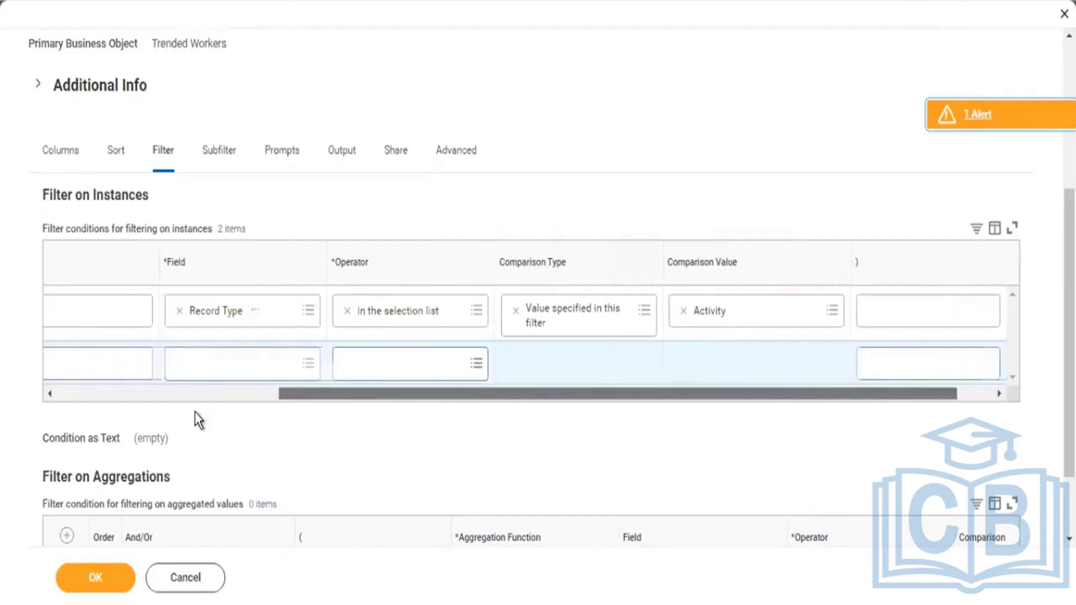
click(353, 374)
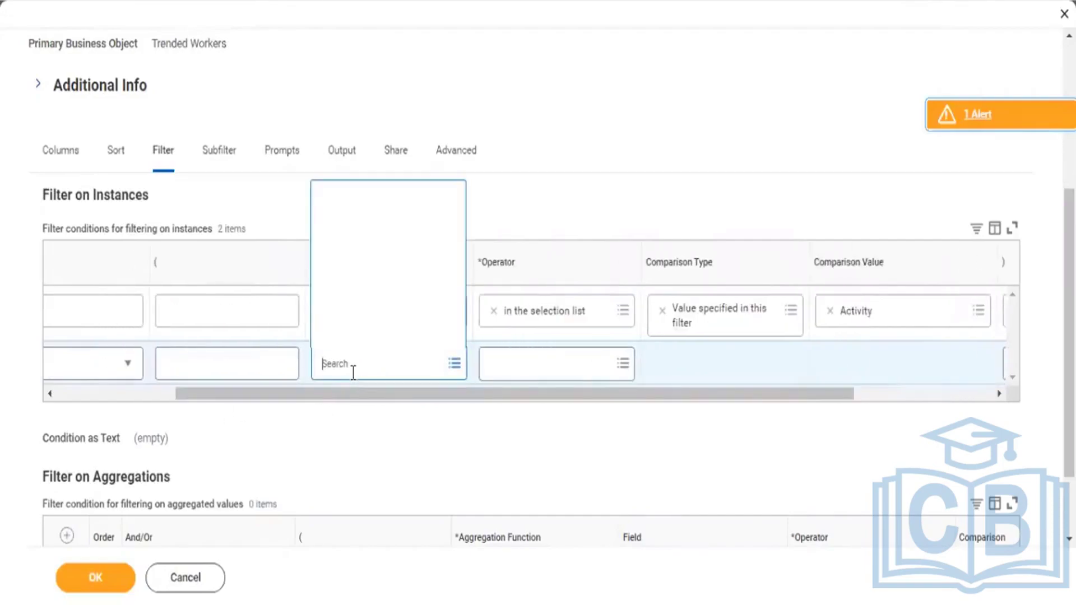
text(busi)
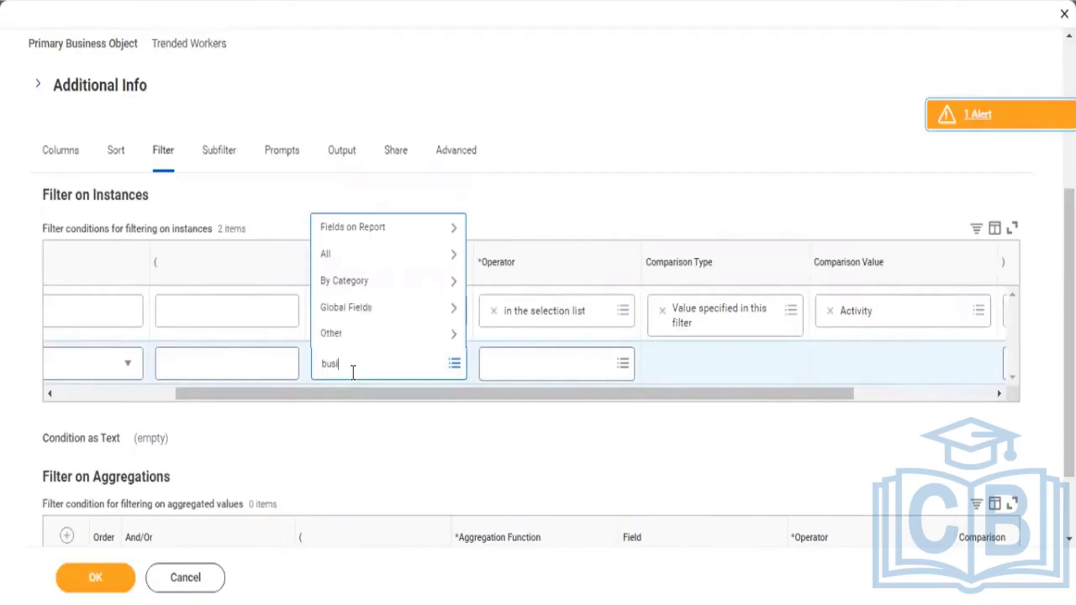
text(ness proc)
text(ss)
key(BackSpace)
key(BackSpace)
key(BackSpace)
text(esstype)
click(388, 365)
text(t)
key(BackSpace)
key(Return)
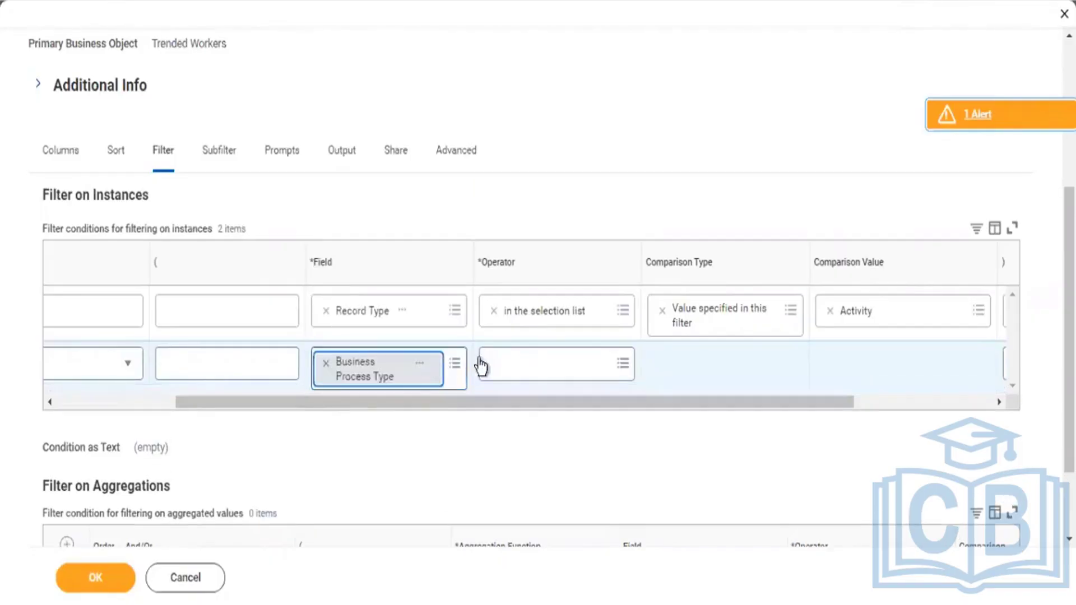
Step: Set the Business Process Type condition's operator to "in the selection list" with Termination as the comparison value
click(513, 379)
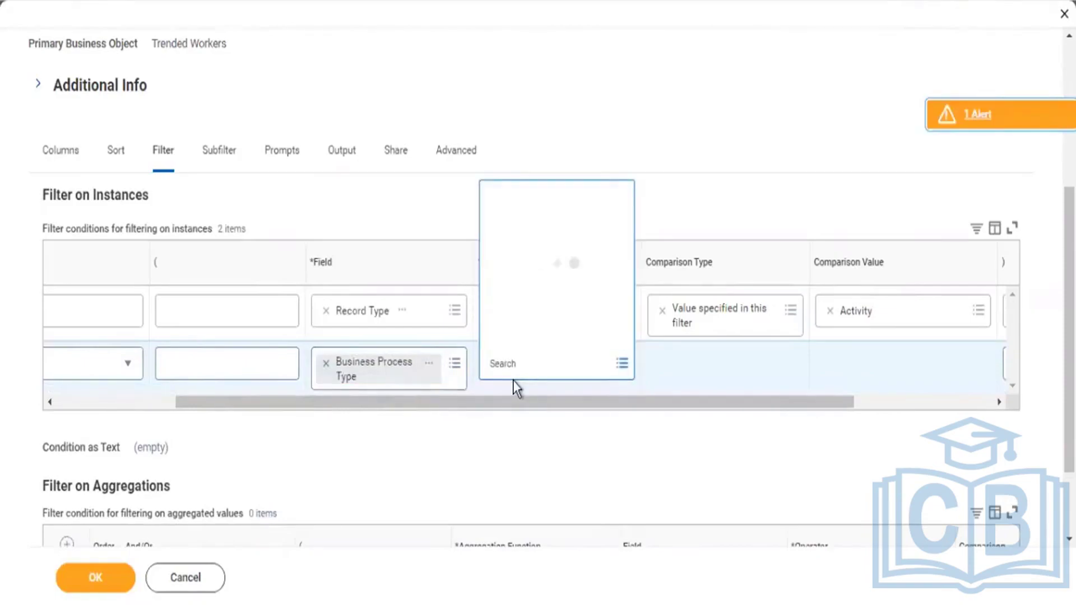
click(537, 316)
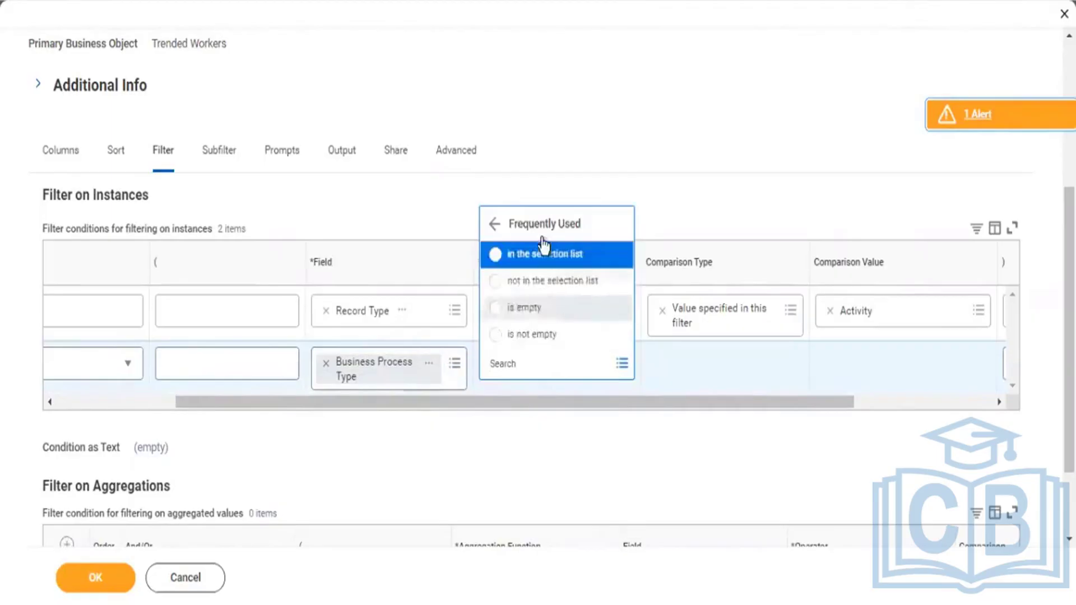
click(539, 255)
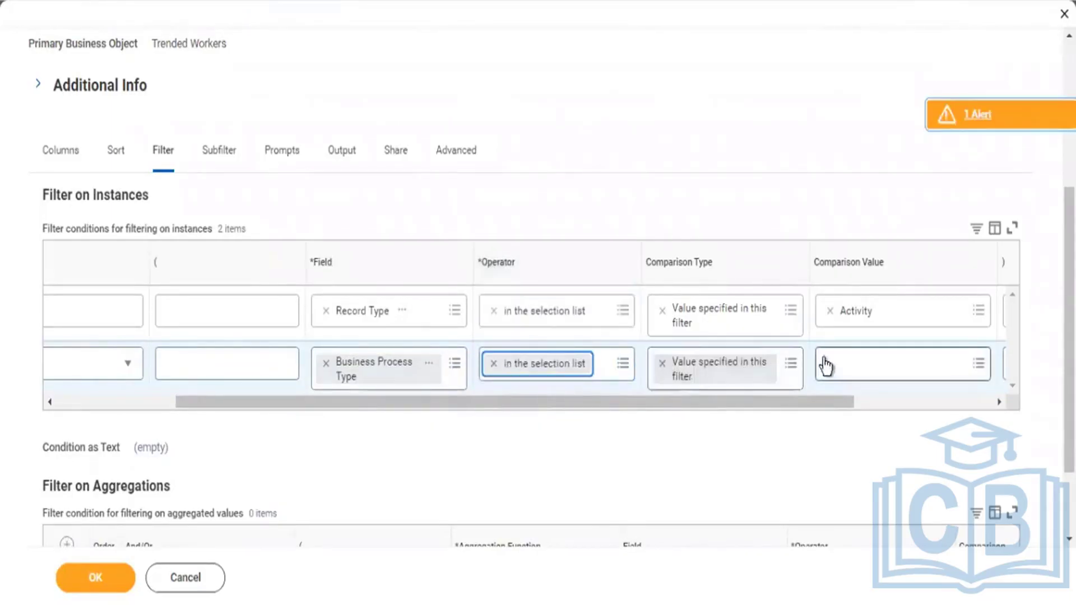
click(824, 363)
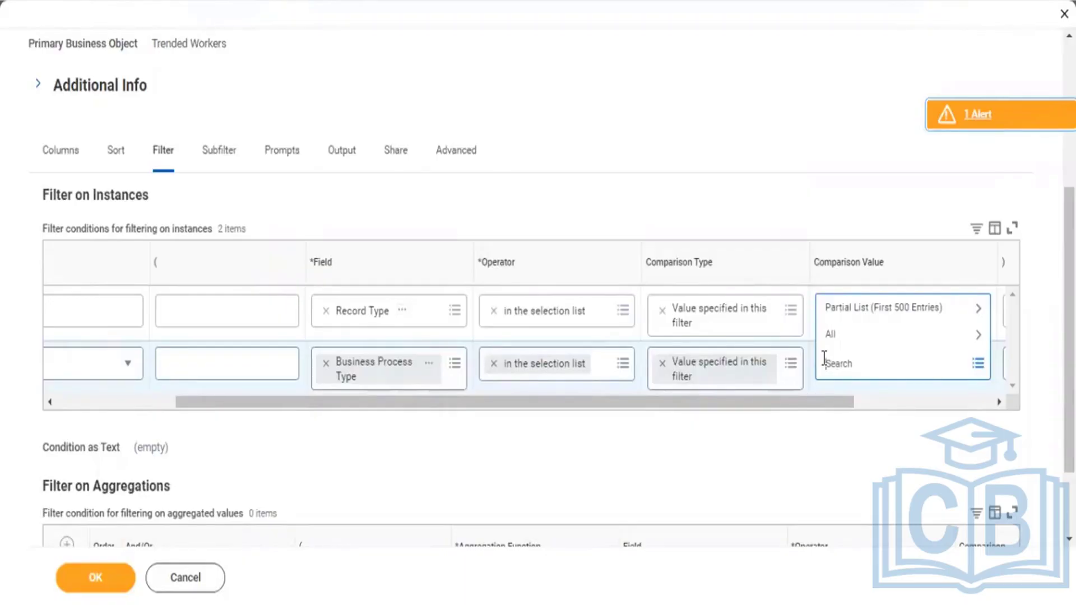
text(te)
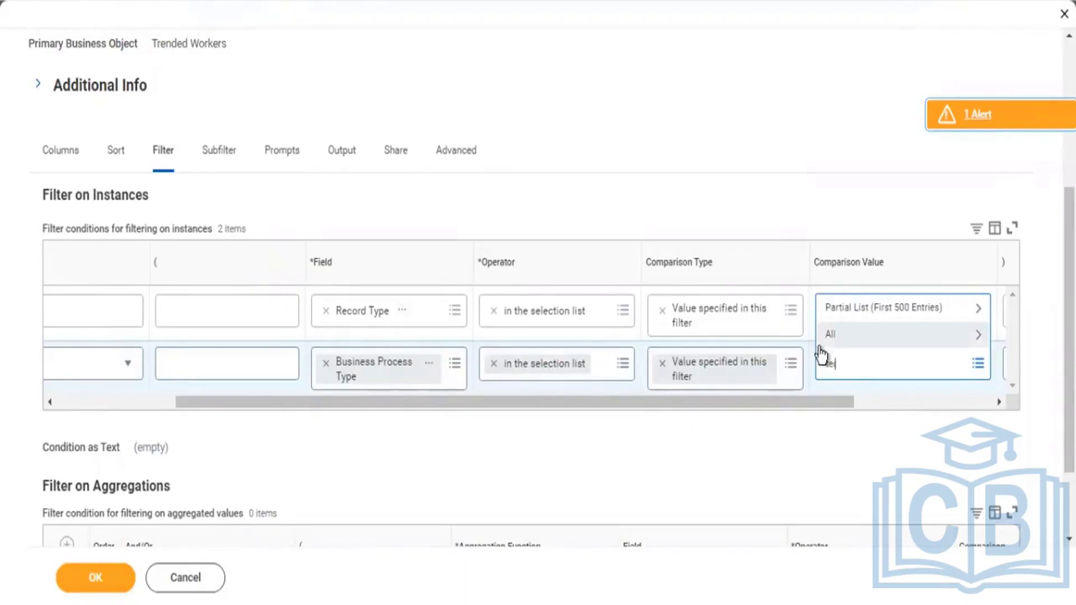
text(rmin)
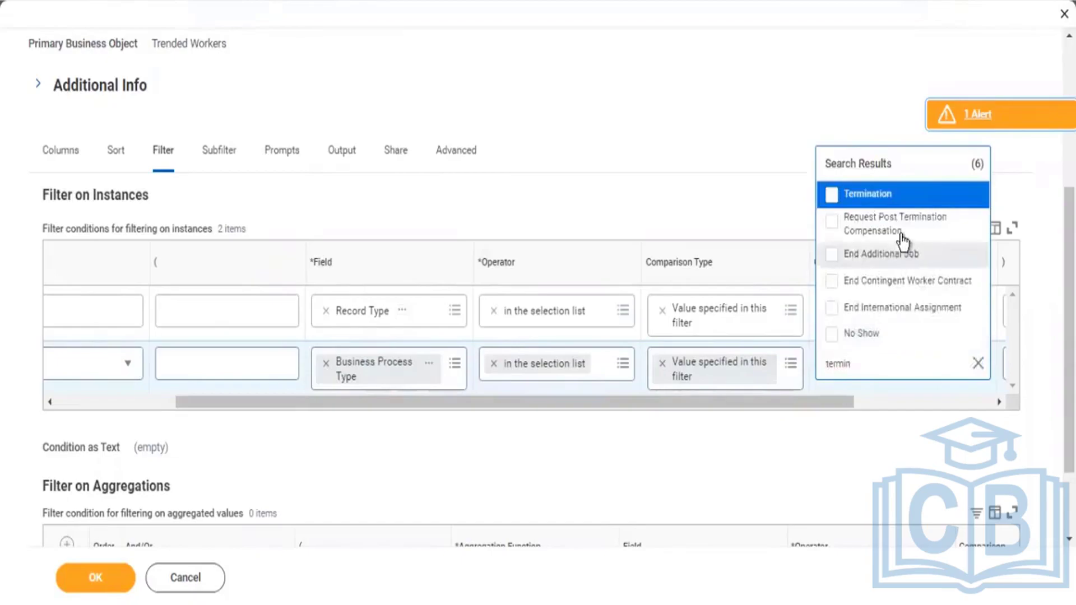
click(889, 197)
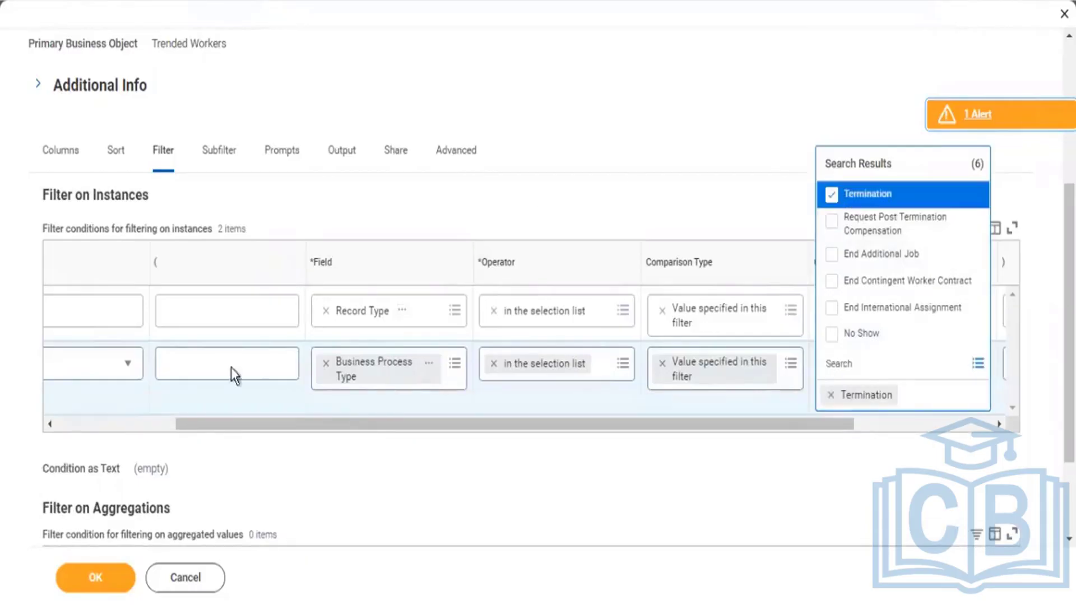
Step: Add a third filter condition below Business Process Type and assign the Worker Type field to it
click(133, 422)
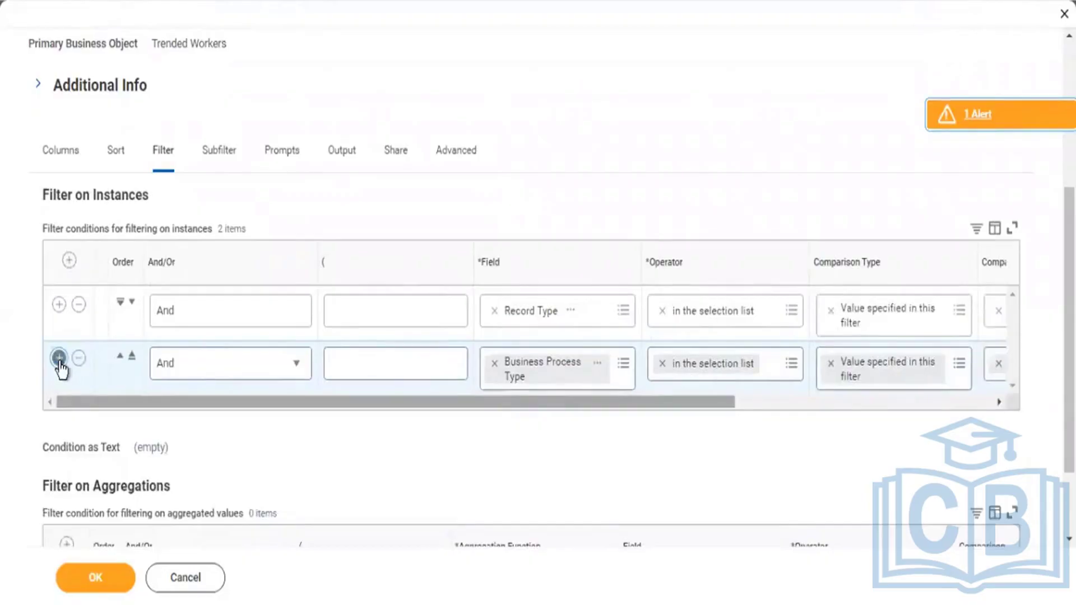
click(58, 358)
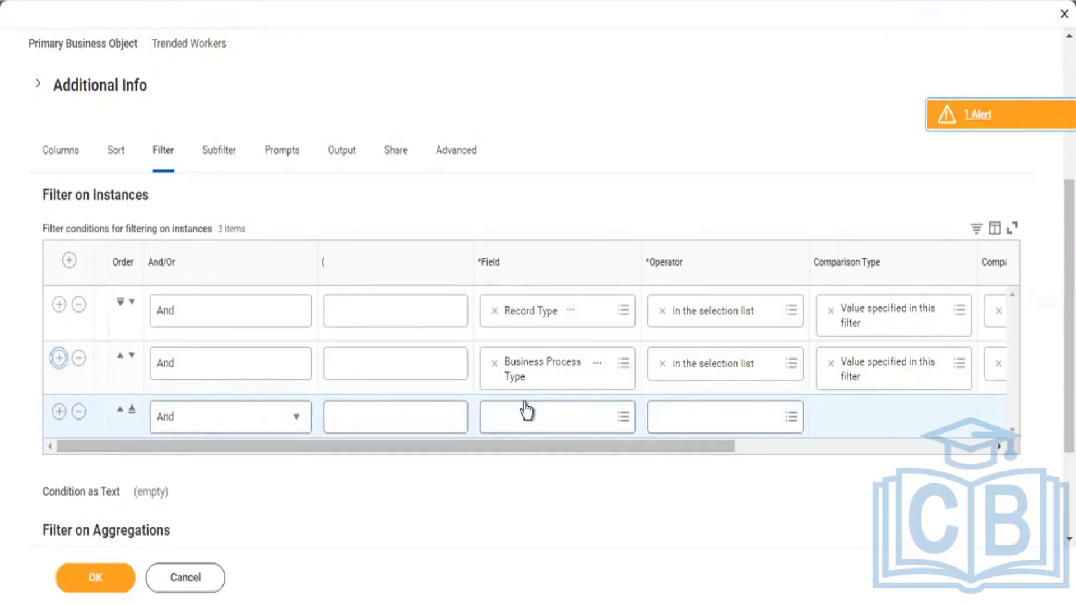
click(513, 426)
click(513, 426)
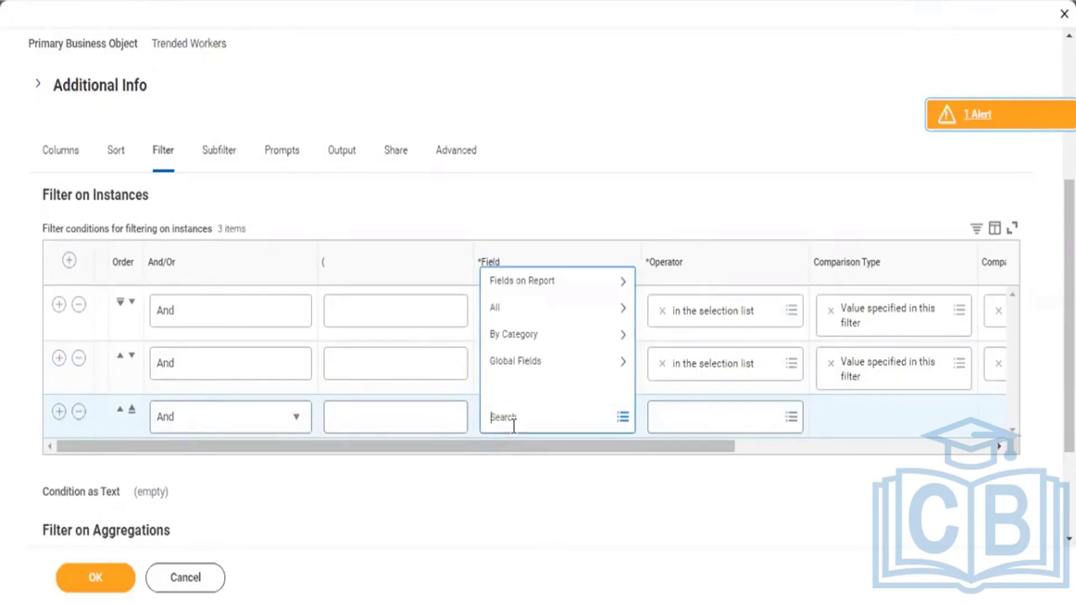
text(E)
key(BackSpace)
text(Worke Tyrper Type)
key(Return)
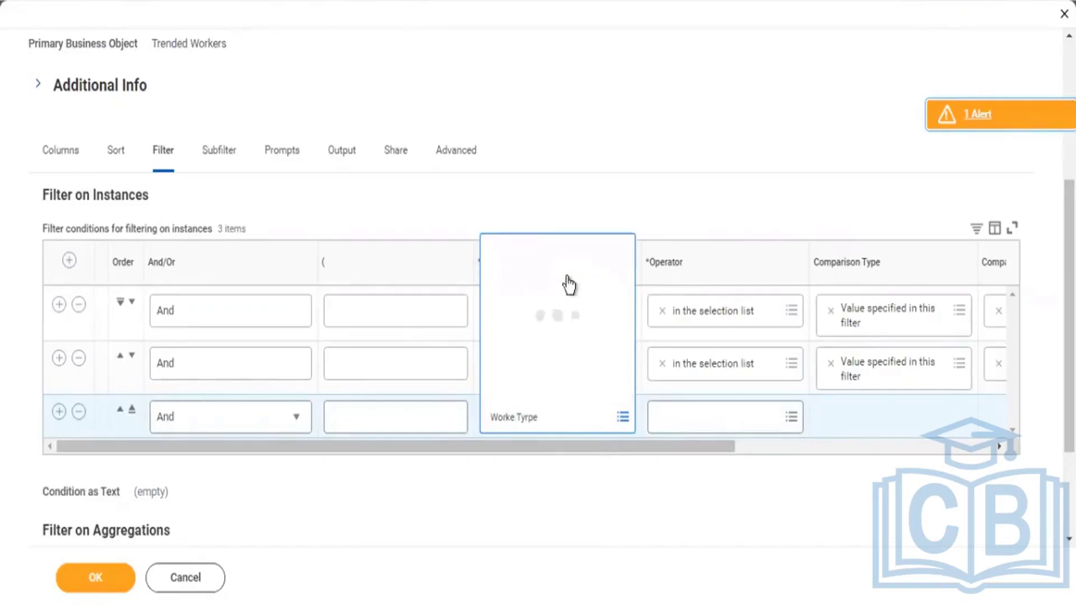
click(515, 418)
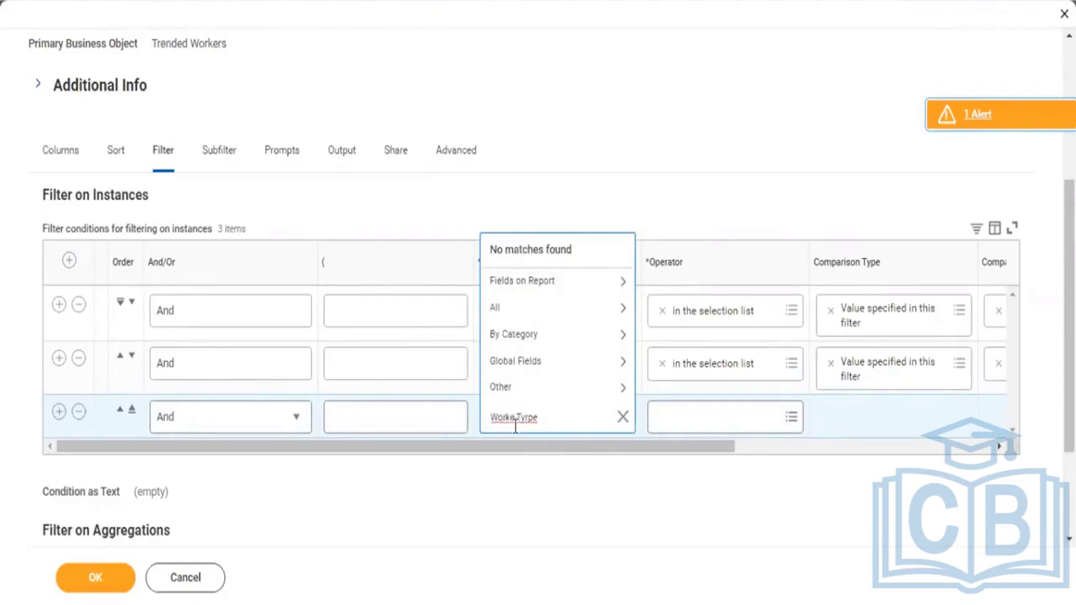
click(566, 417)
key(Return)
click(547, 420)
key(BackSpace)
key(BackSpace)
key(BackSpace)
text(pe)
key(Return)
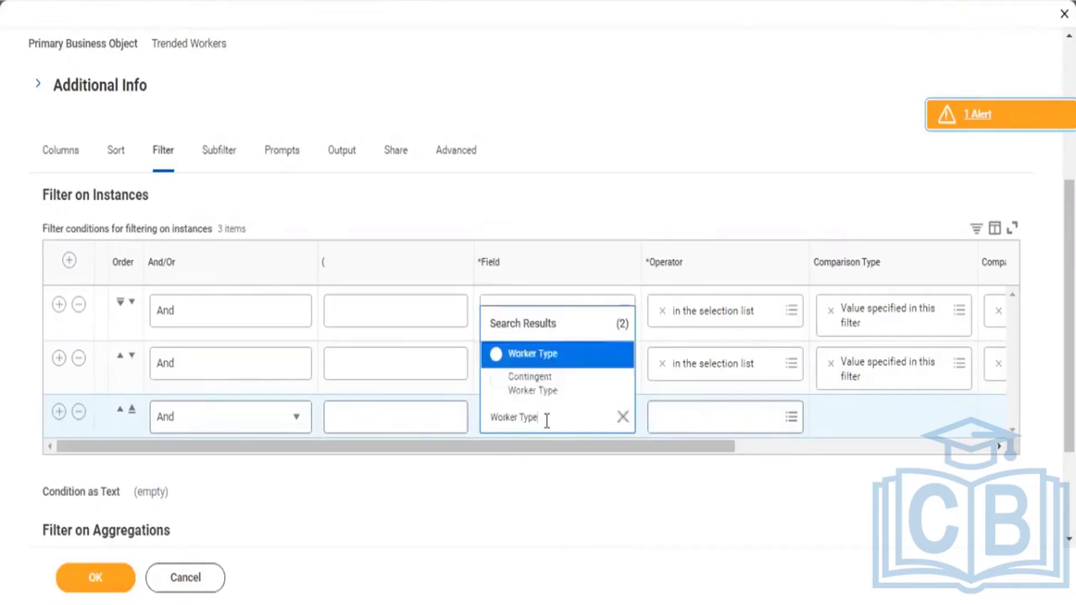
click(554, 354)
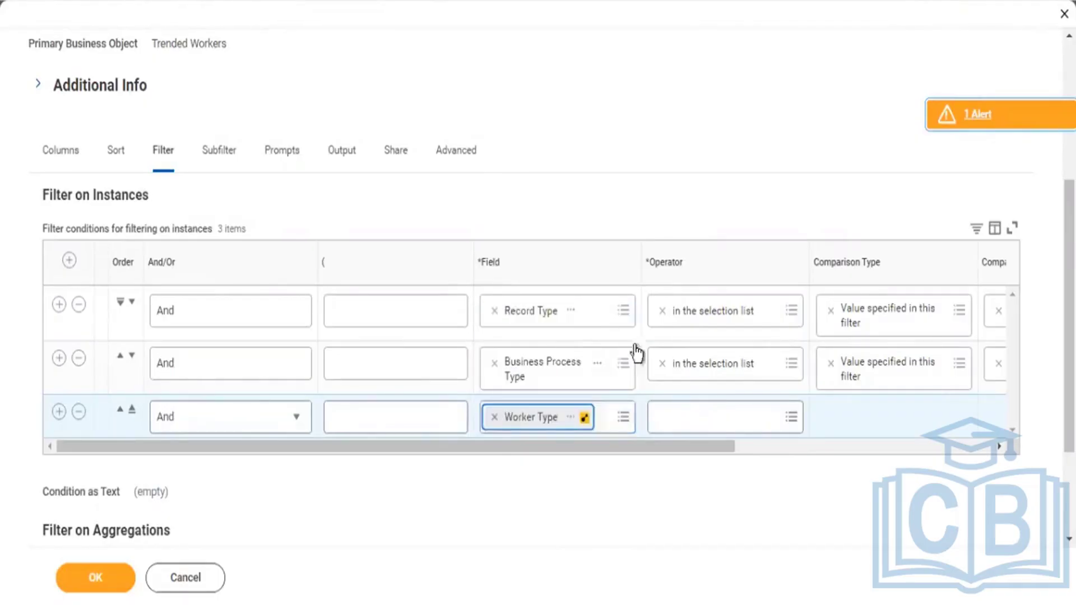
Step: Set the Worker Type condition's operator to "in the selection list" with Employee as the comparison value
click(700, 416)
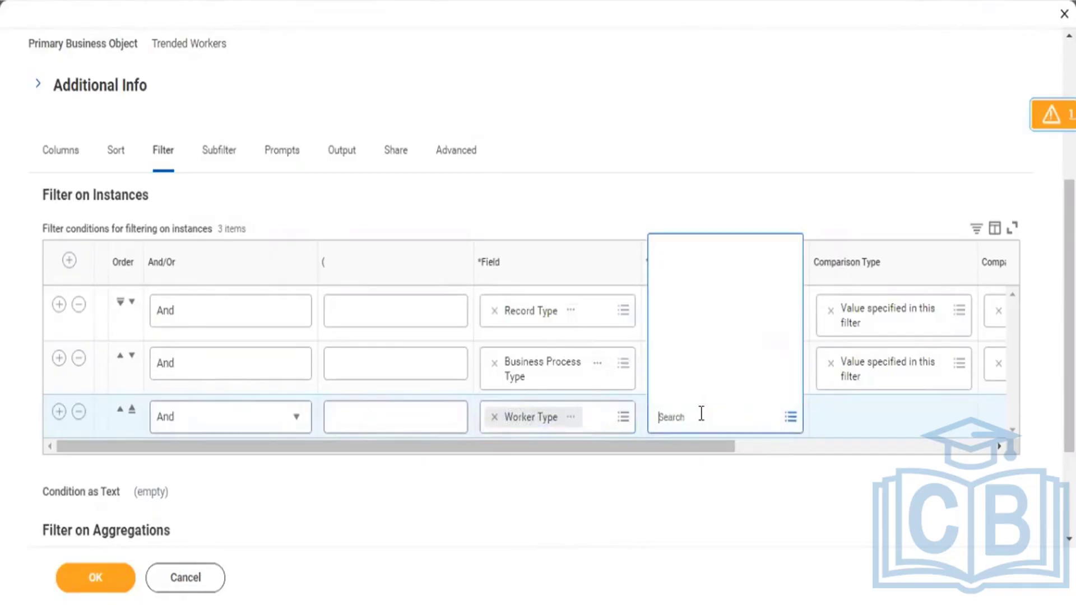
click(707, 359)
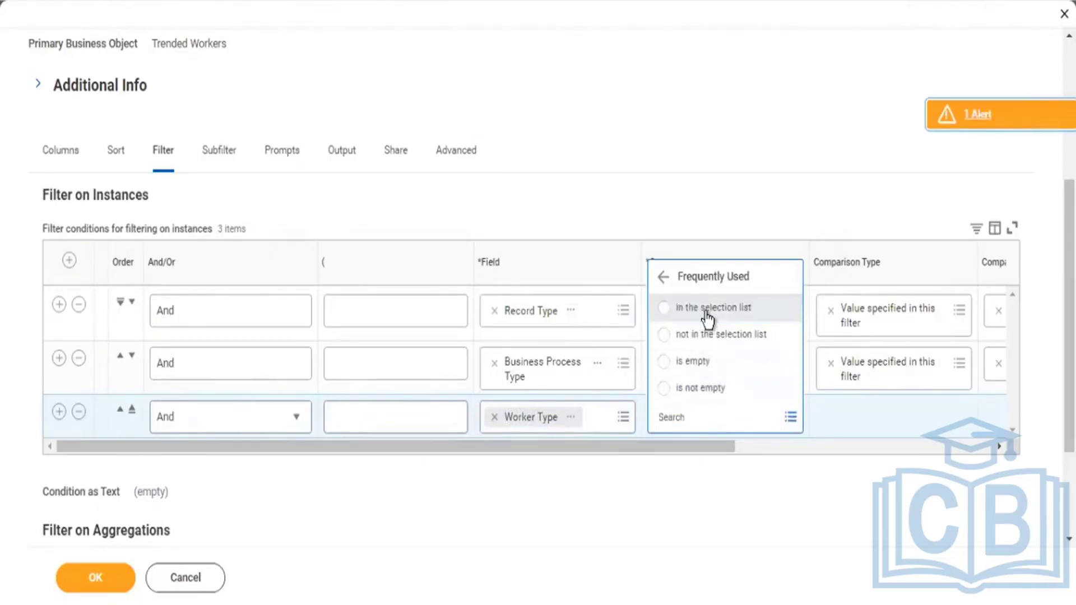
click(707, 310)
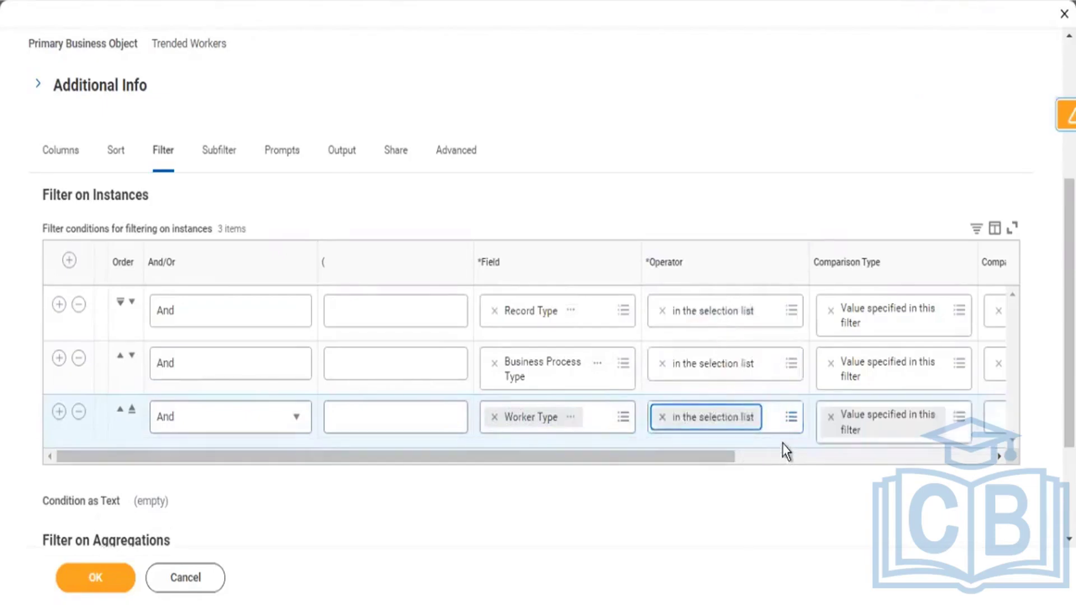
click(786, 459)
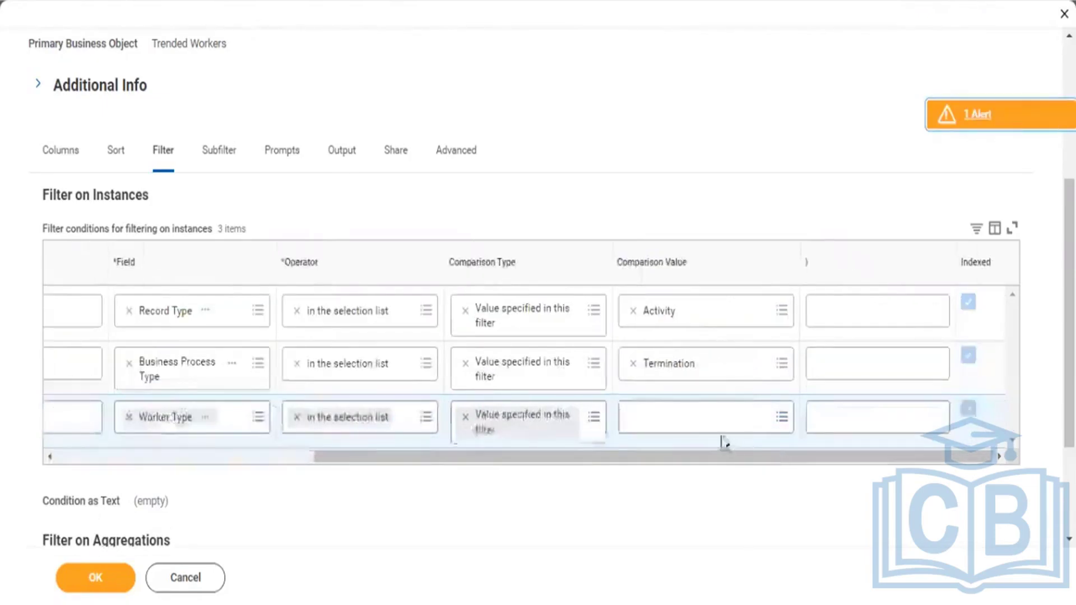
click(707, 419)
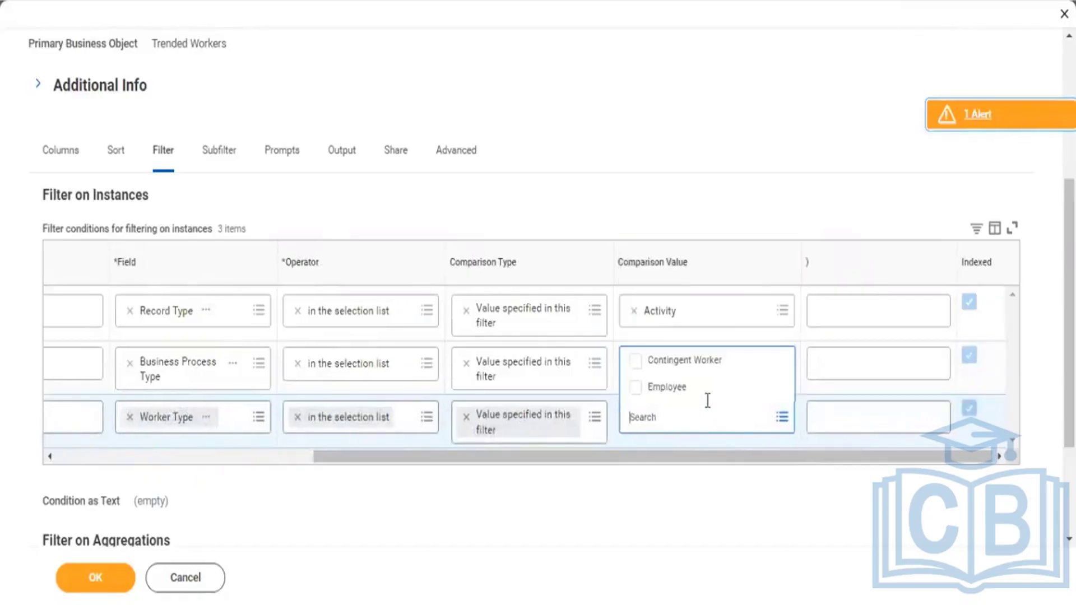
click(705, 389)
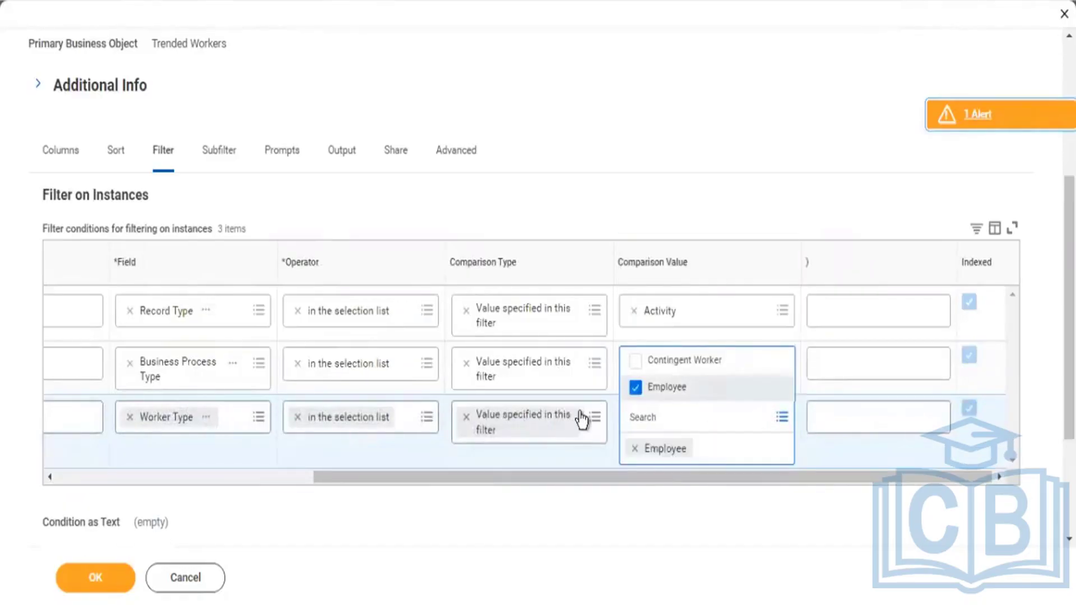
Step: Add a fourth filter condition below Worker Type and assign the Record Date field to it
click(371, 491)
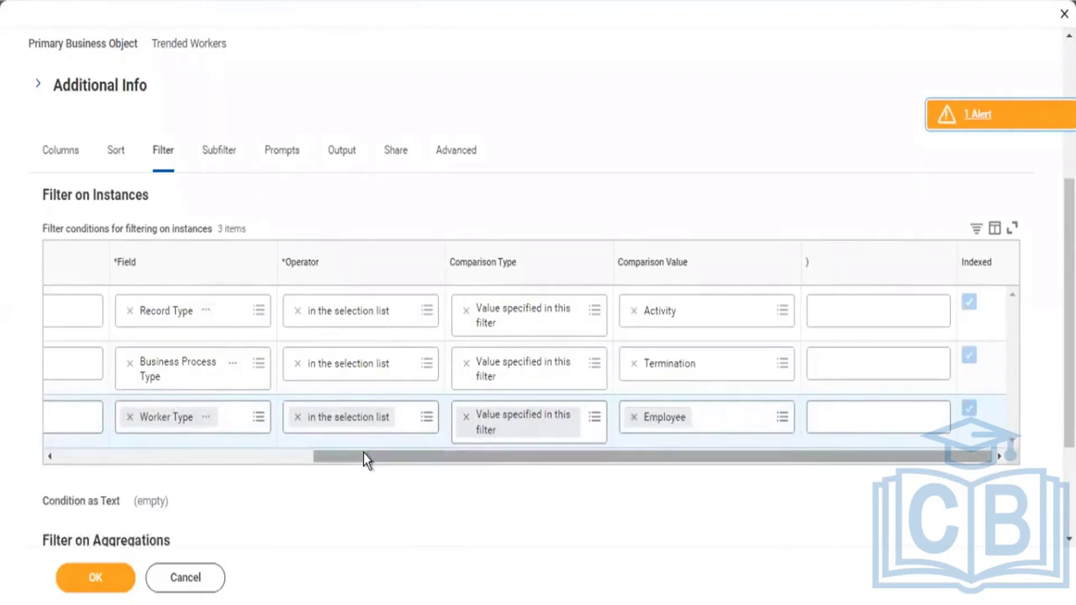
drag(364, 452, 134, 322)
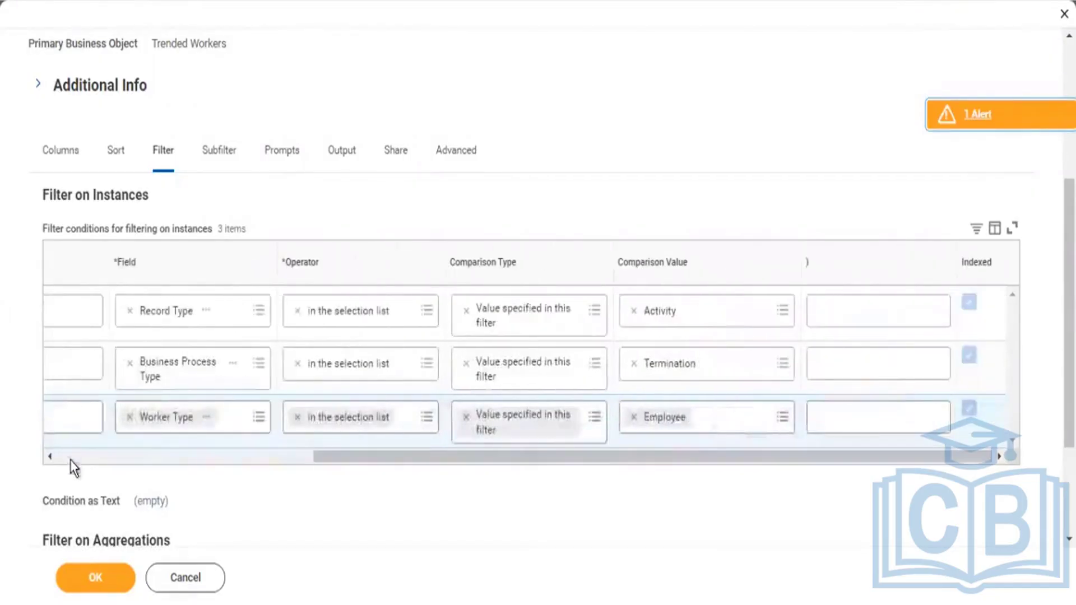
click(70, 460)
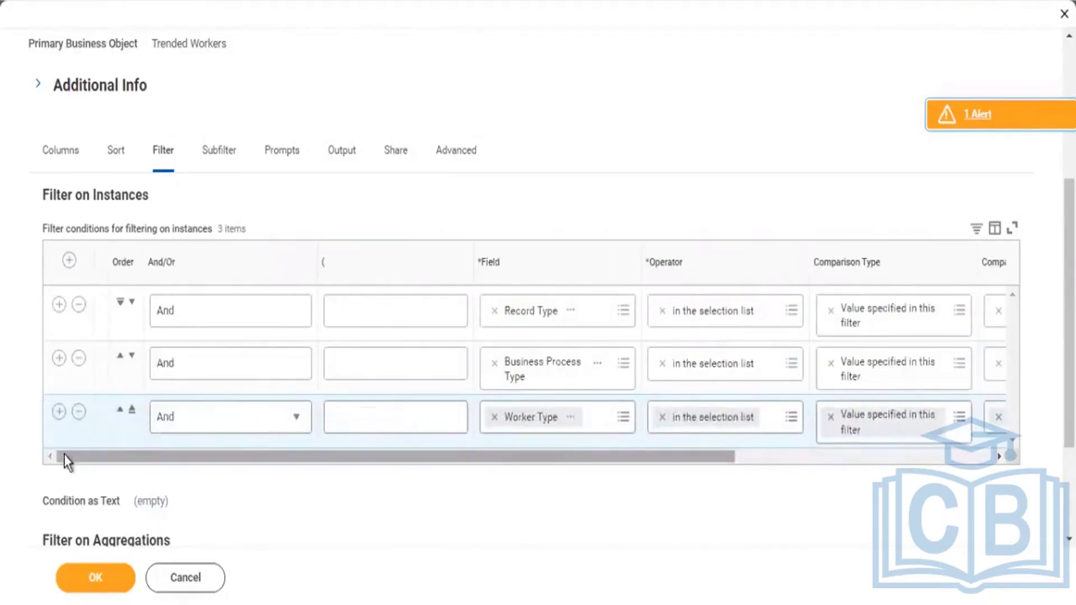
click(59, 413)
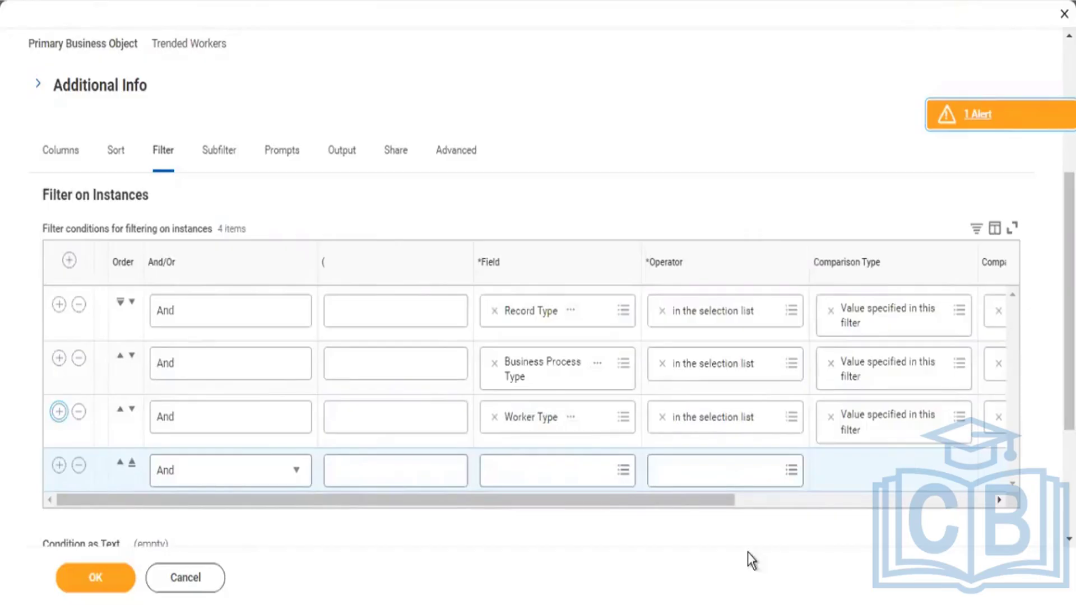
click(578, 486)
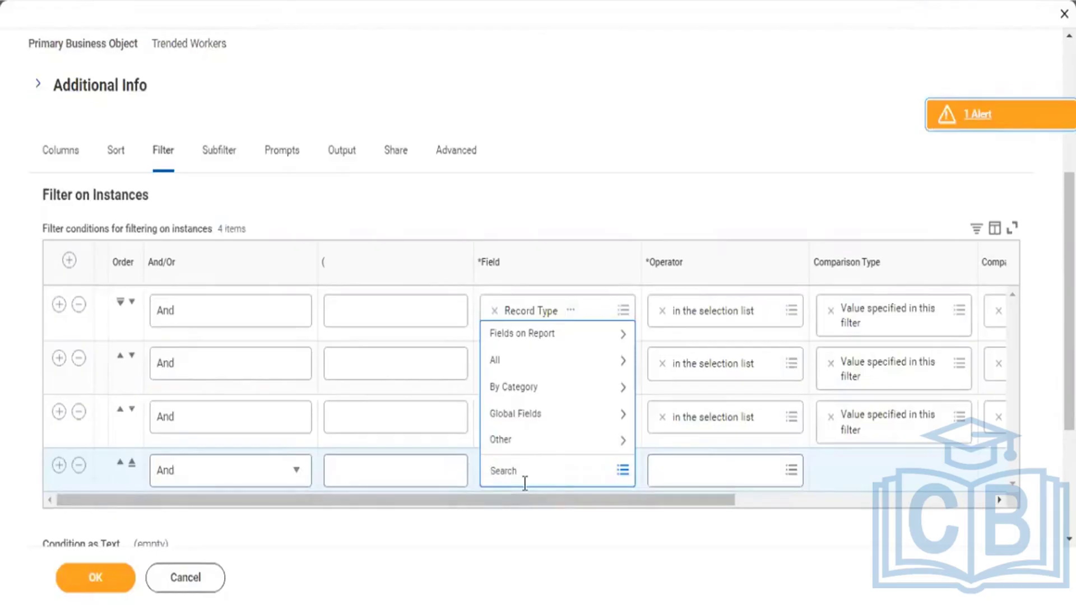
text(Record)
text(Date)
key(Return)
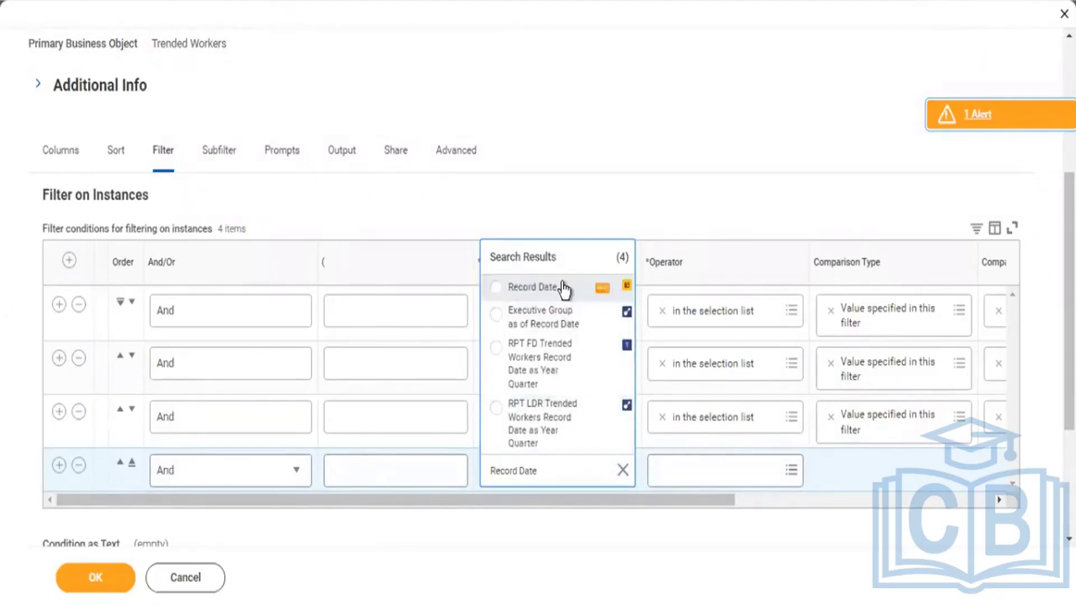
click(532, 287)
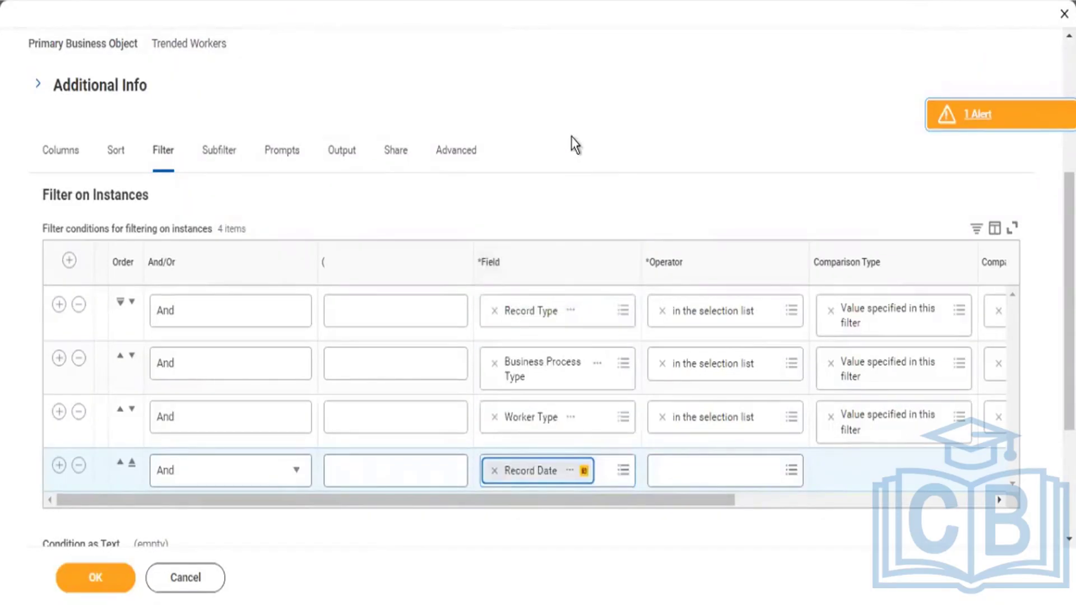
Step: Set the operator of the Record Date filter condition to "greater than or equal to"
click(655, 472)
click(709, 474)
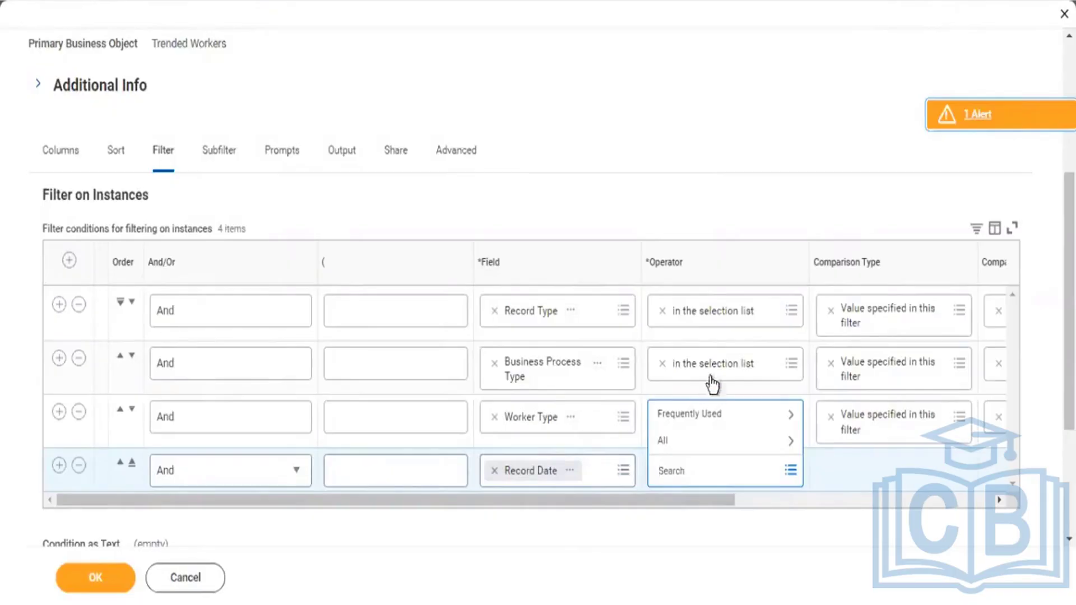
click(697, 415)
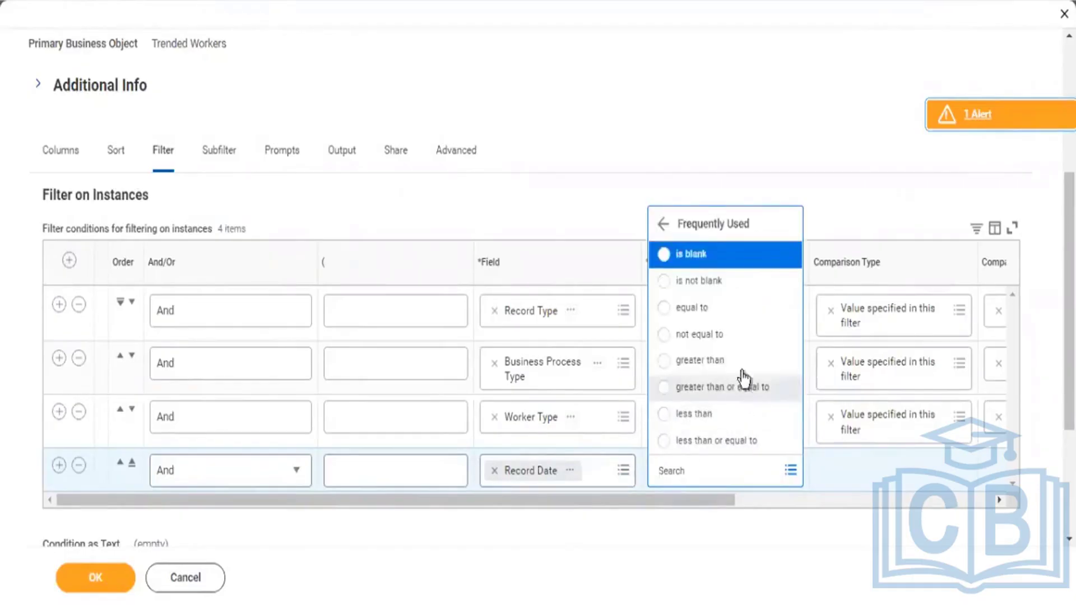
click(702, 387)
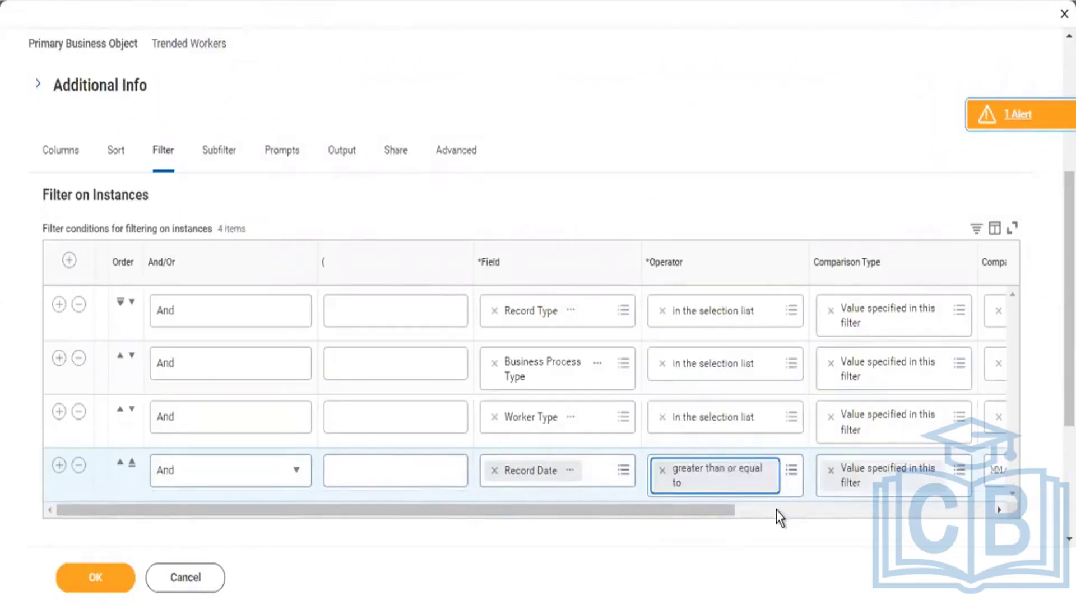
Step: Set the Record Date condition's comparison type to "Value from another field" with Today as the comparison value
click(775, 510)
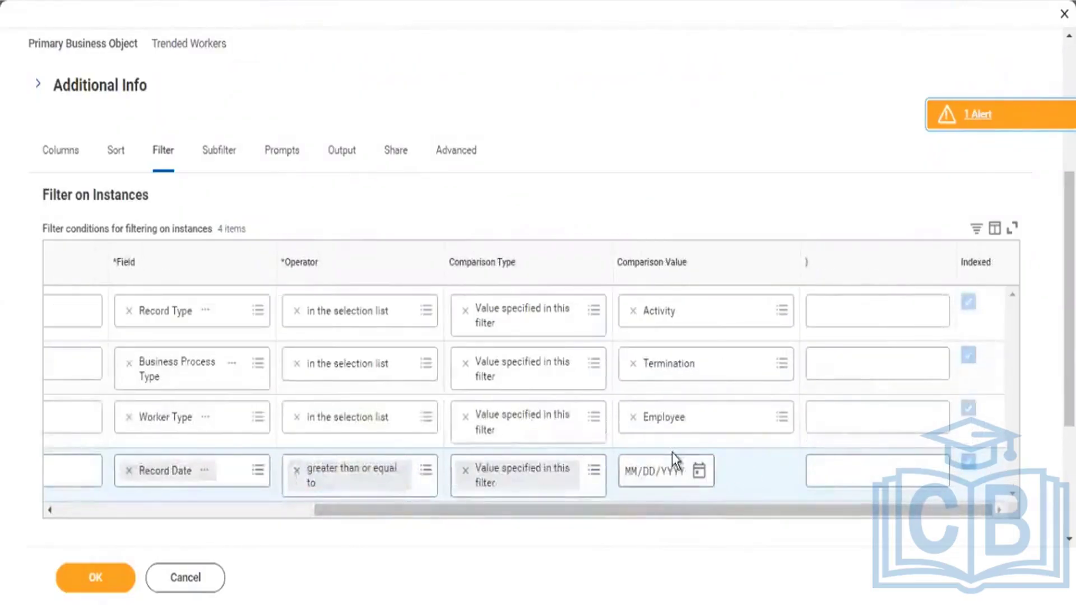
click(463, 471)
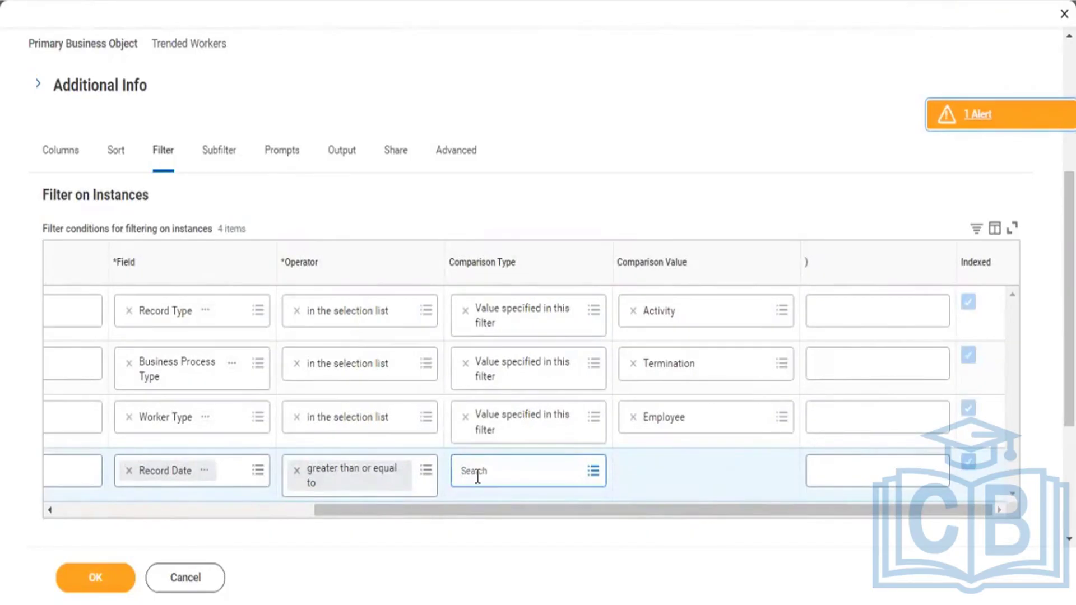
click(478, 475)
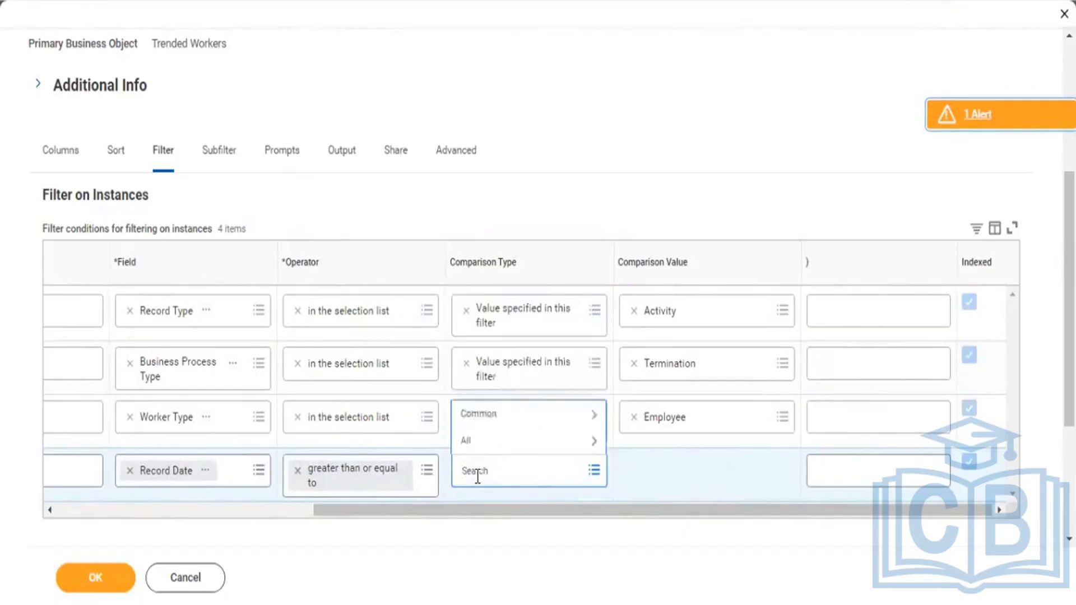
click(490, 421)
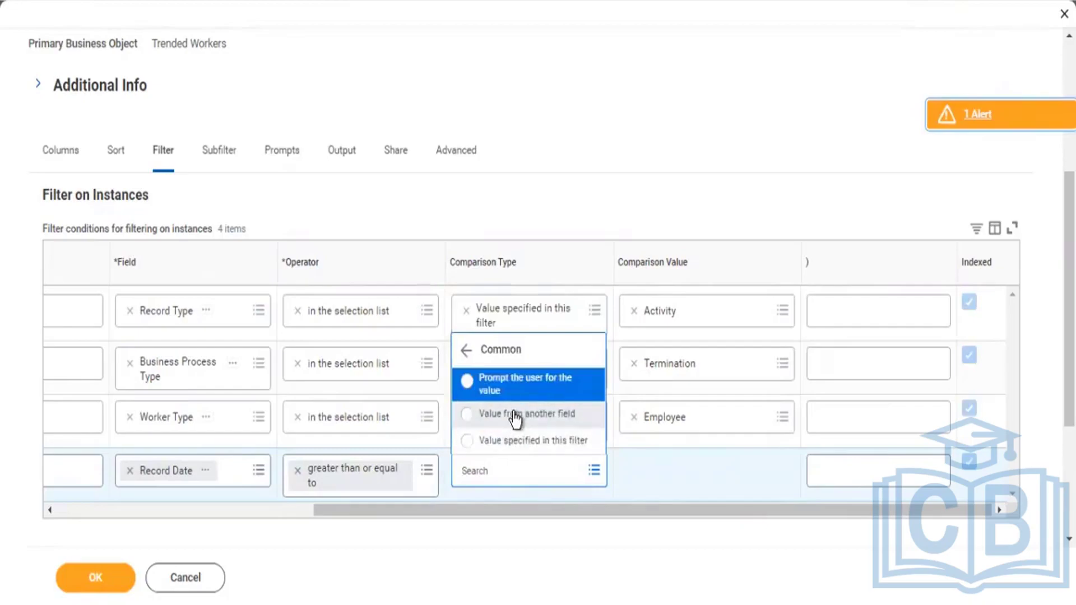
click(515, 418)
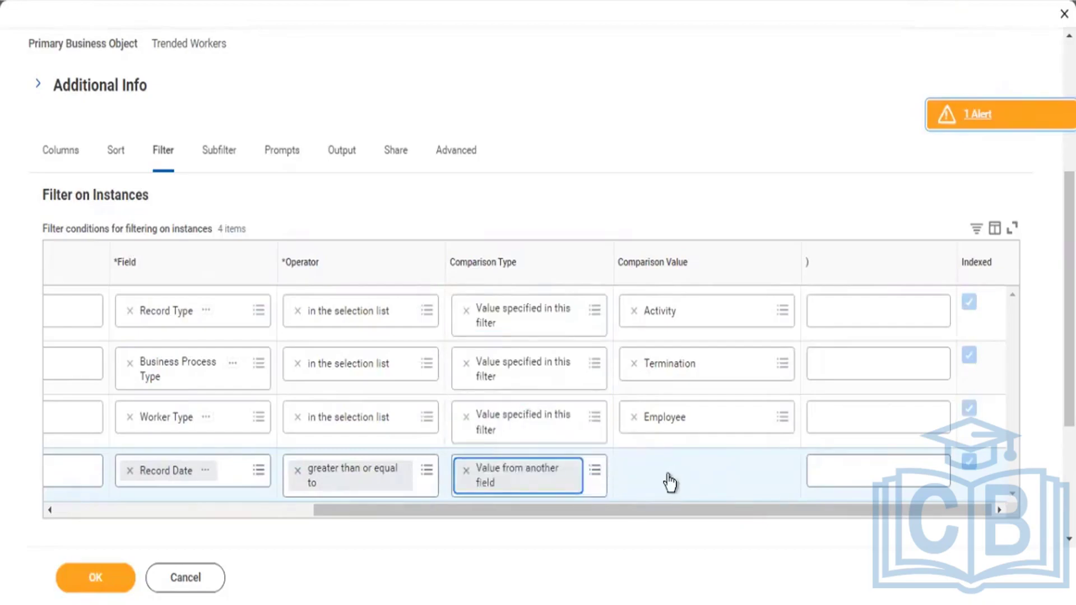
click(669, 475)
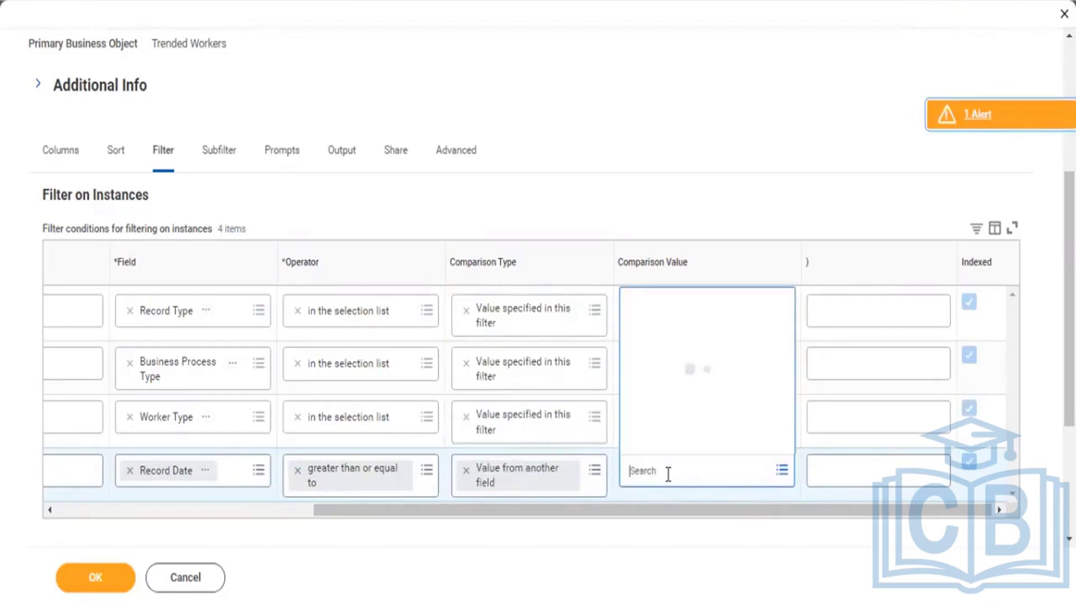
text(to)
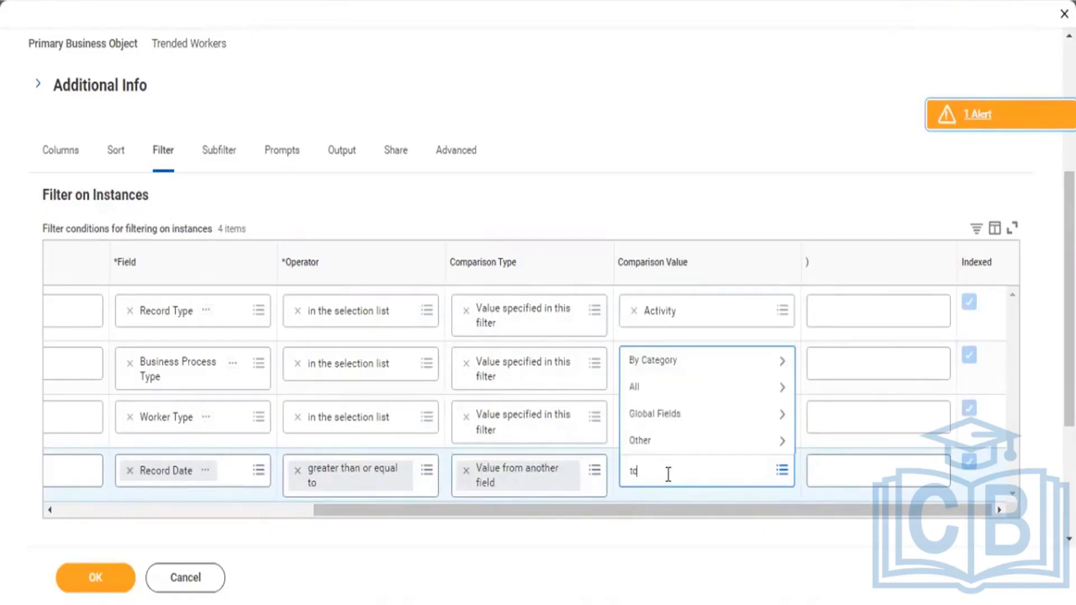
text(day)
key(Return)
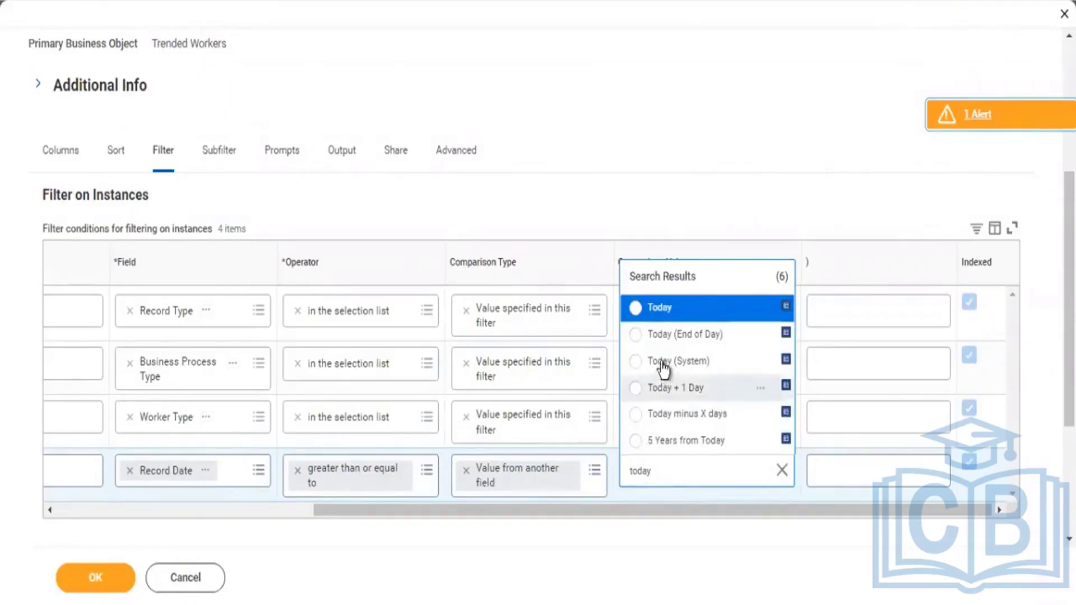
click(660, 316)
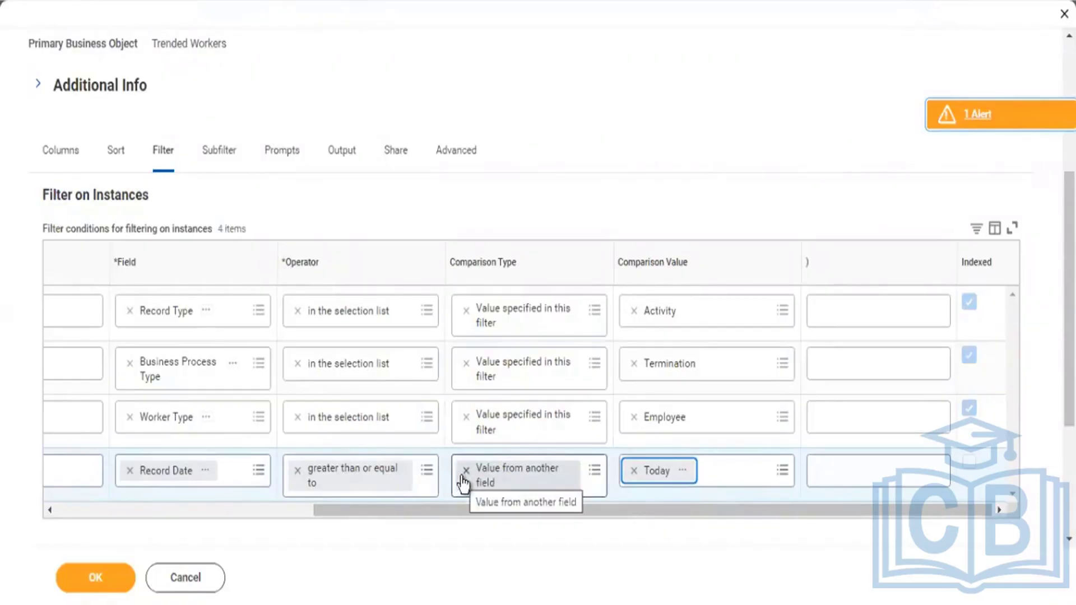
Step: Populate the report's undefined prompt defaults and remove the blank row from the Prompt Defaults table
click(287, 163)
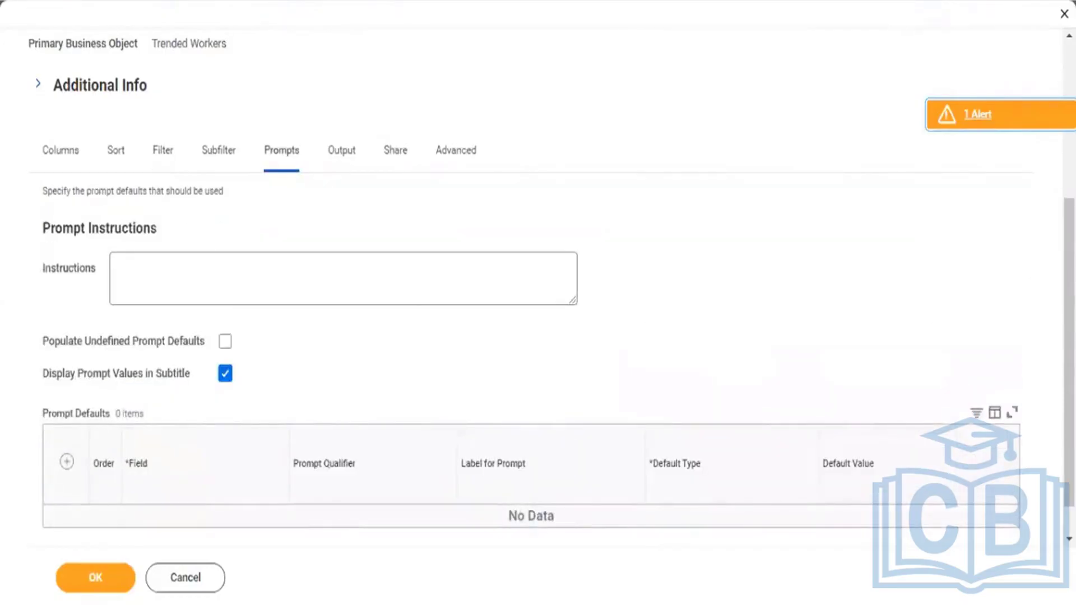
scroll(553, 286, down, 1)
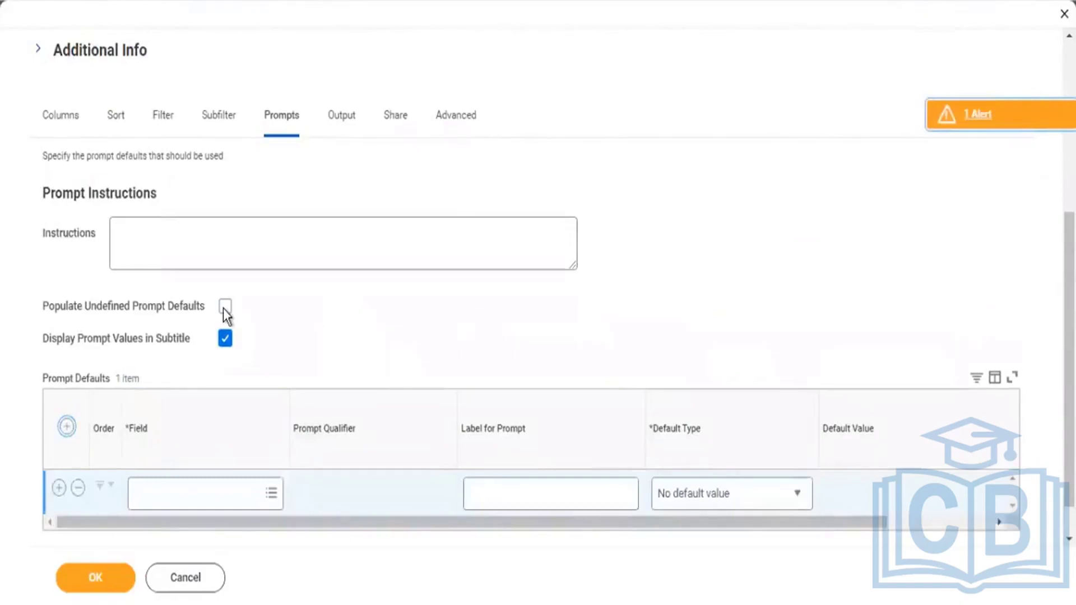
click(225, 307)
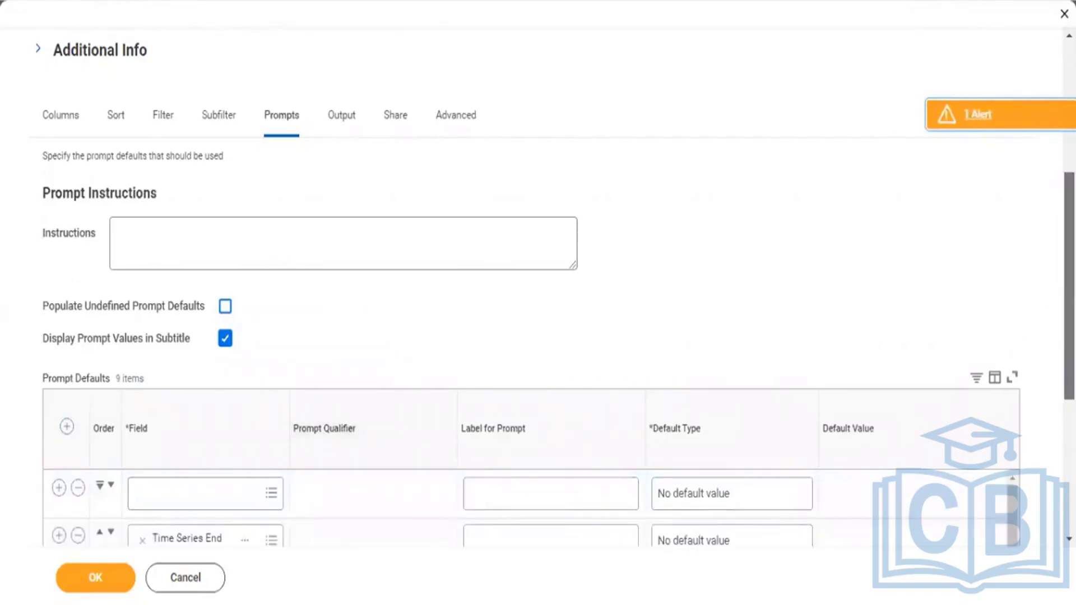
scroll(1015, 357, down, 3)
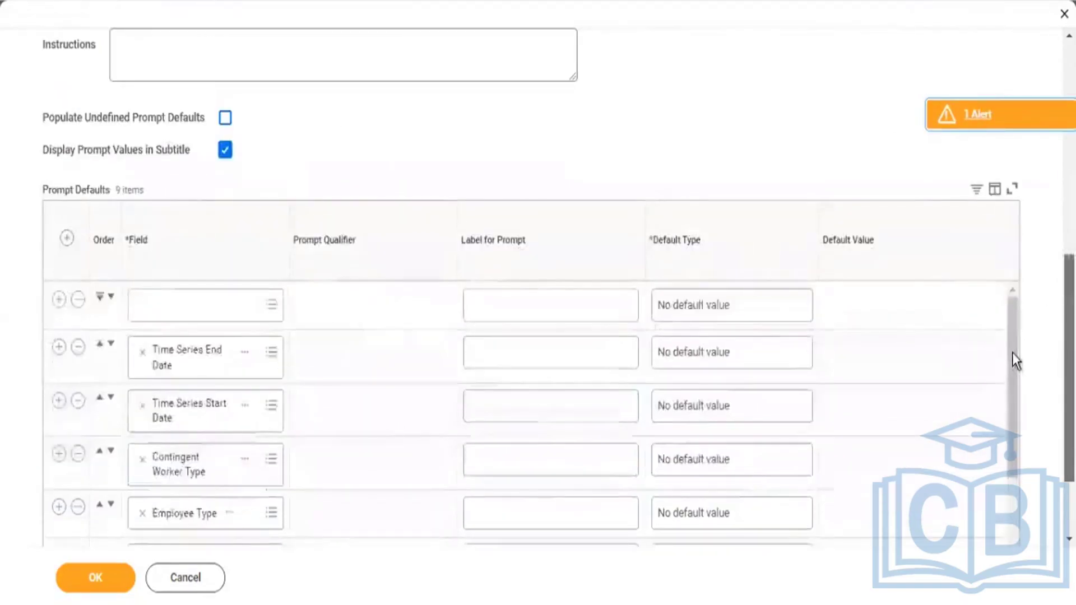
scroll(1012, 350, down, 4)
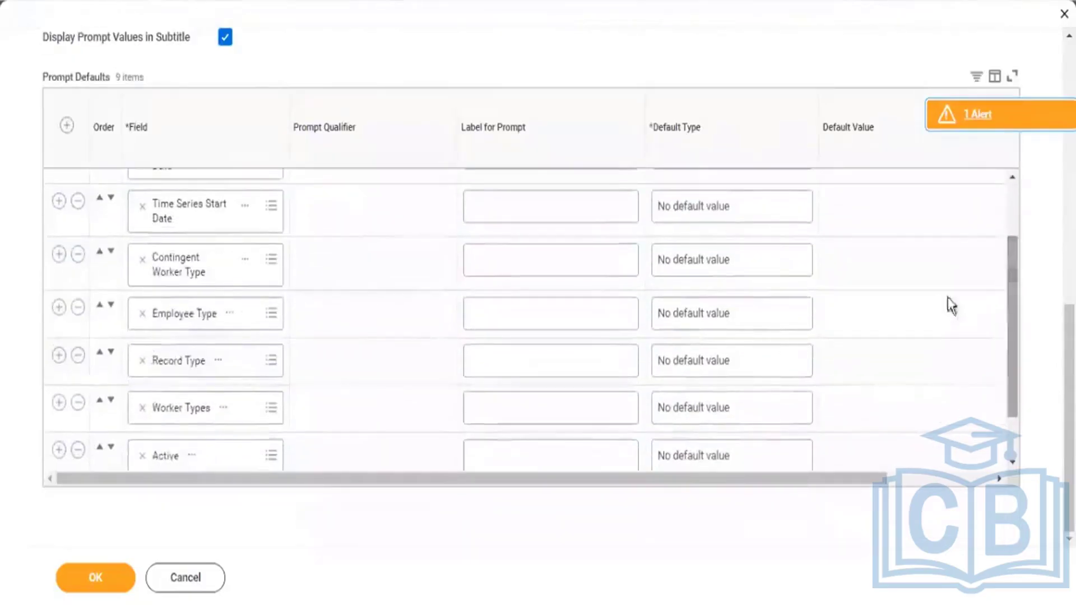
scroll(1016, 199, up, 2)
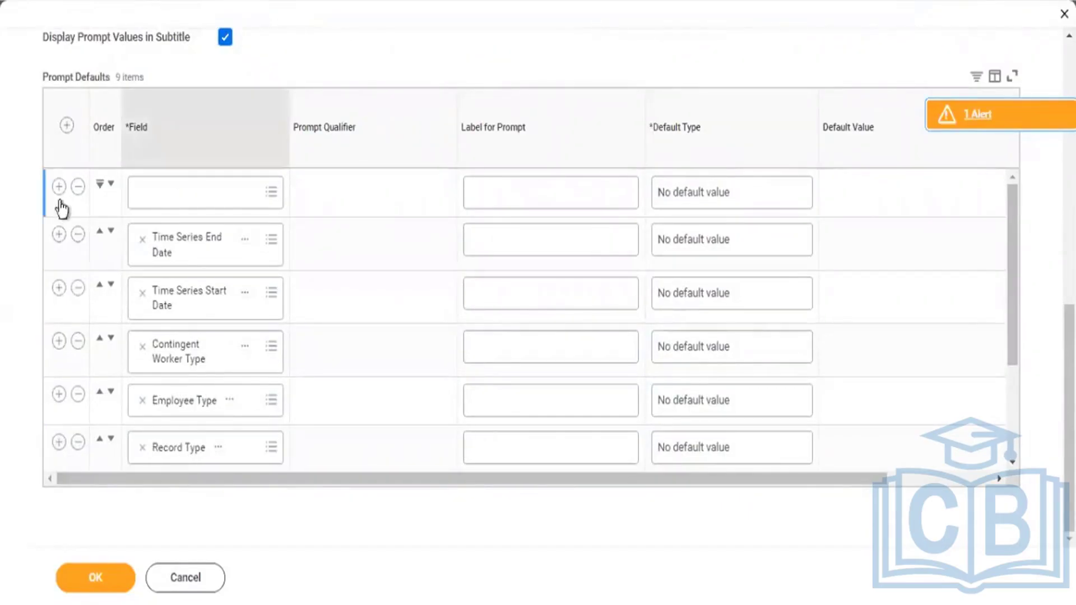
click(78, 188)
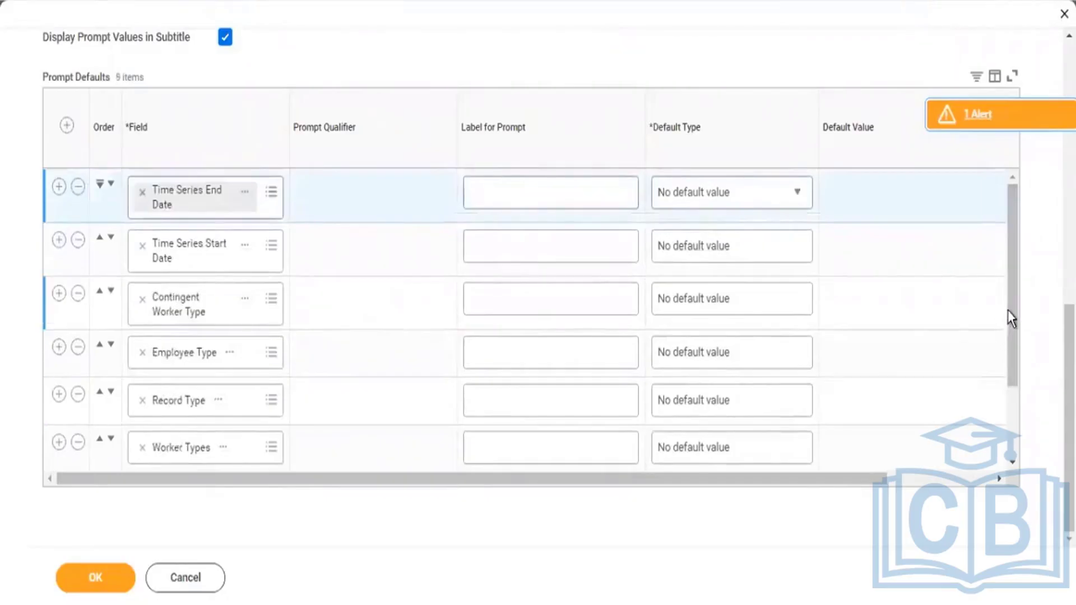
Step: Move the Time Series Start Date prompt above Time Series End Date in the Prompt Defaults table
scroll(1004, 385, down, 2)
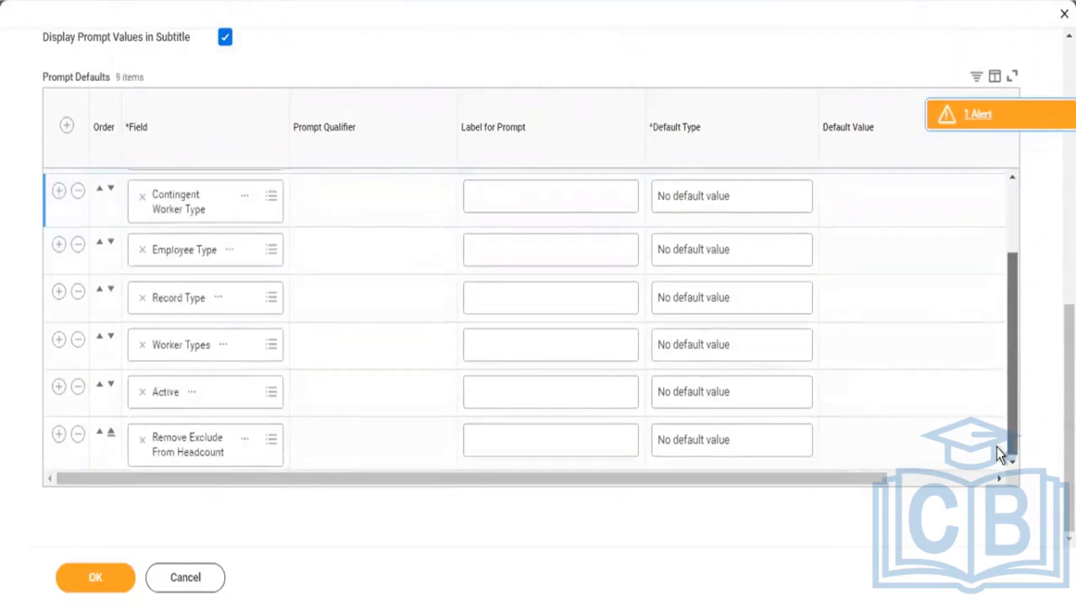
scroll(1002, 280, up, 2)
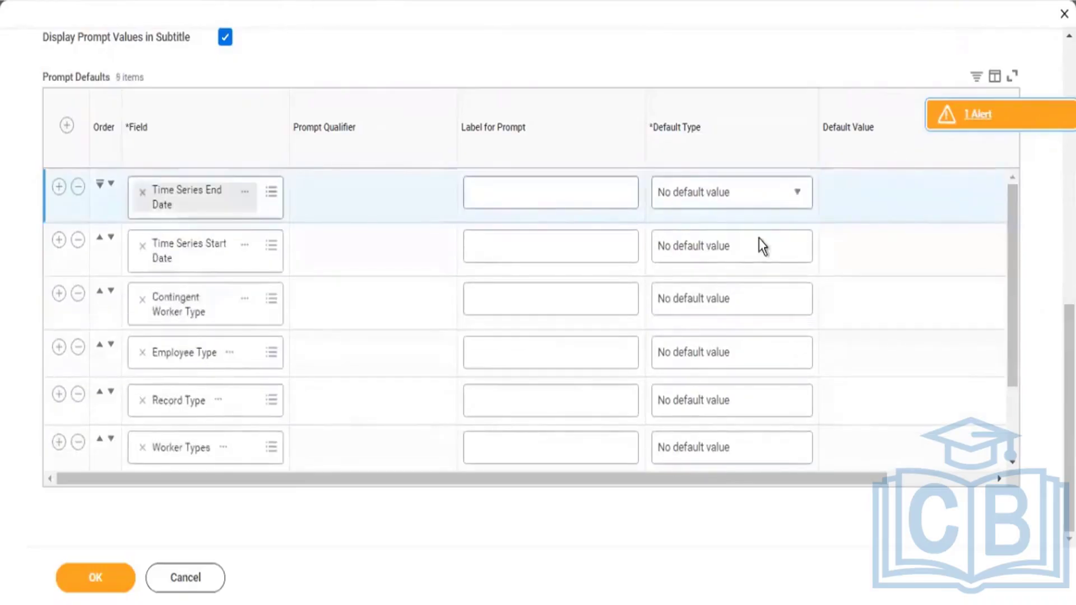
click(958, 480)
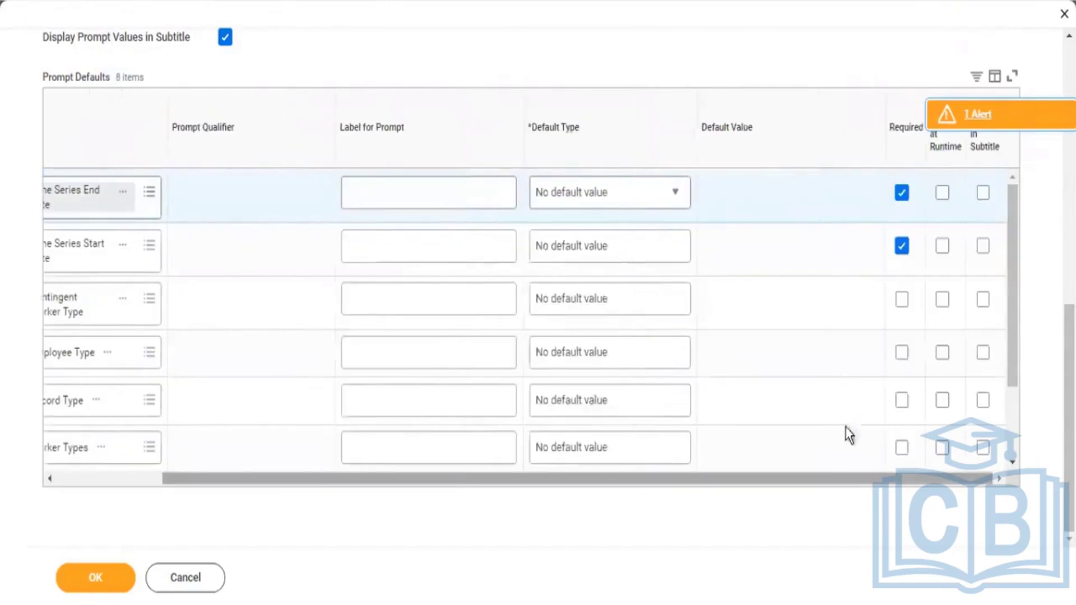
click(110, 477)
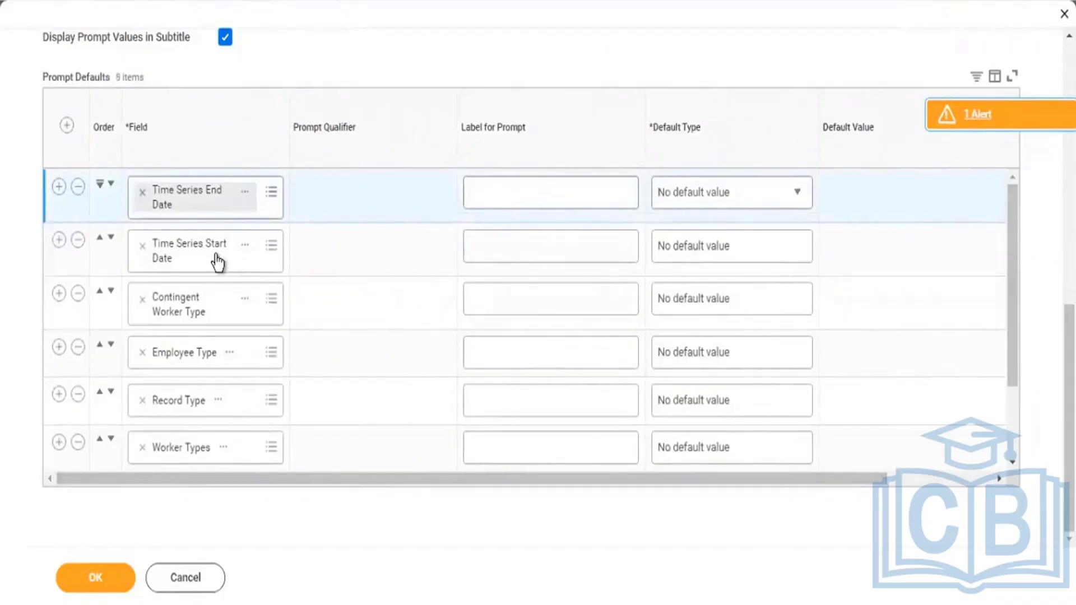
click(100, 238)
click(726, 359)
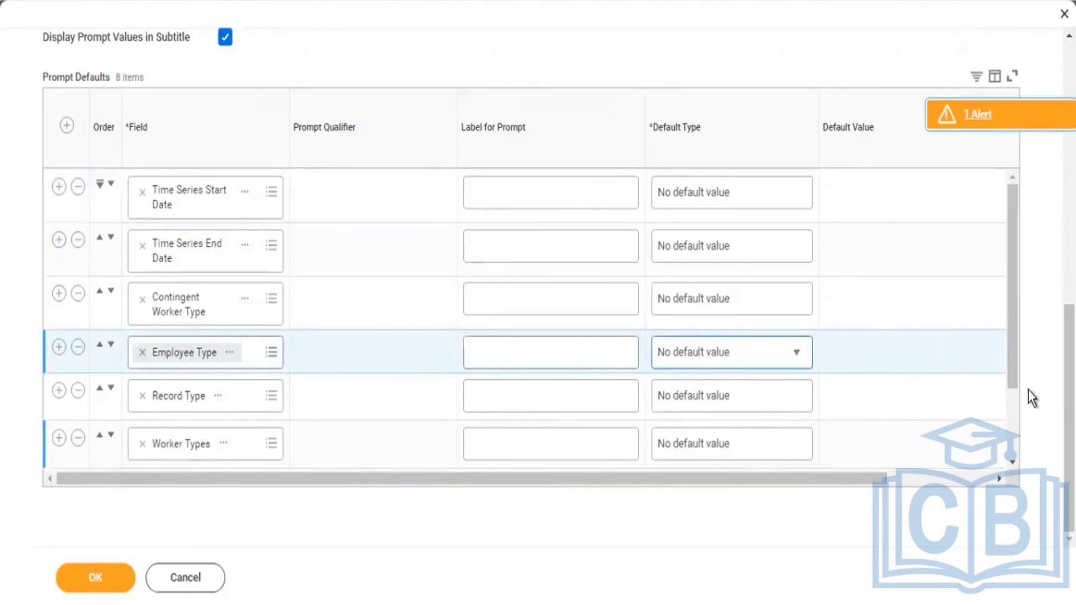
Step: Set the default type of the Remove Exclude From Headcount and Active prompts to "Specify default value"
scroll(1014, 445, down, 2)
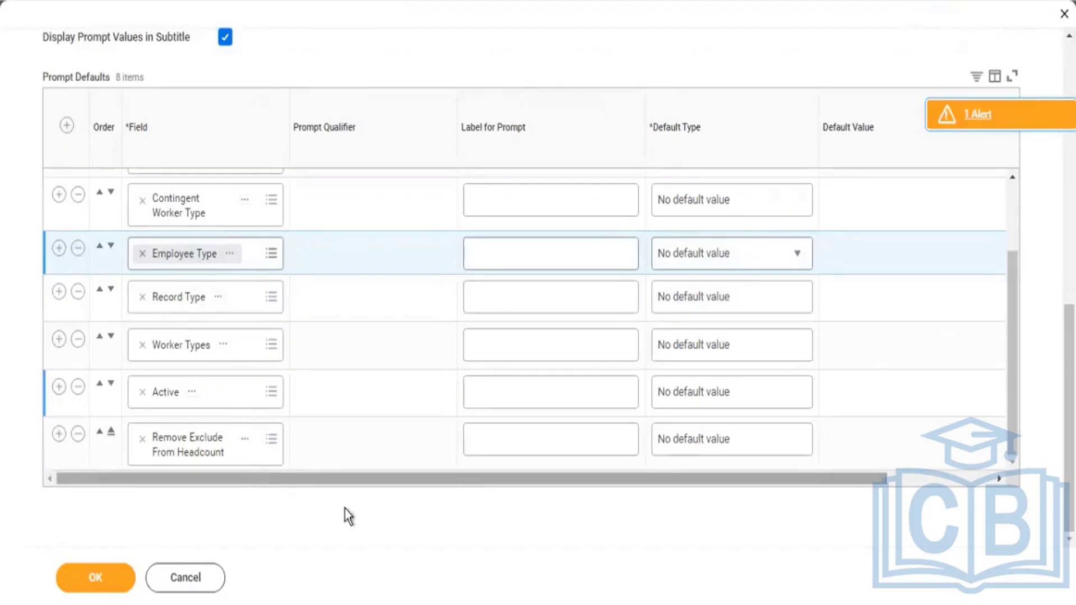
click(701, 439)
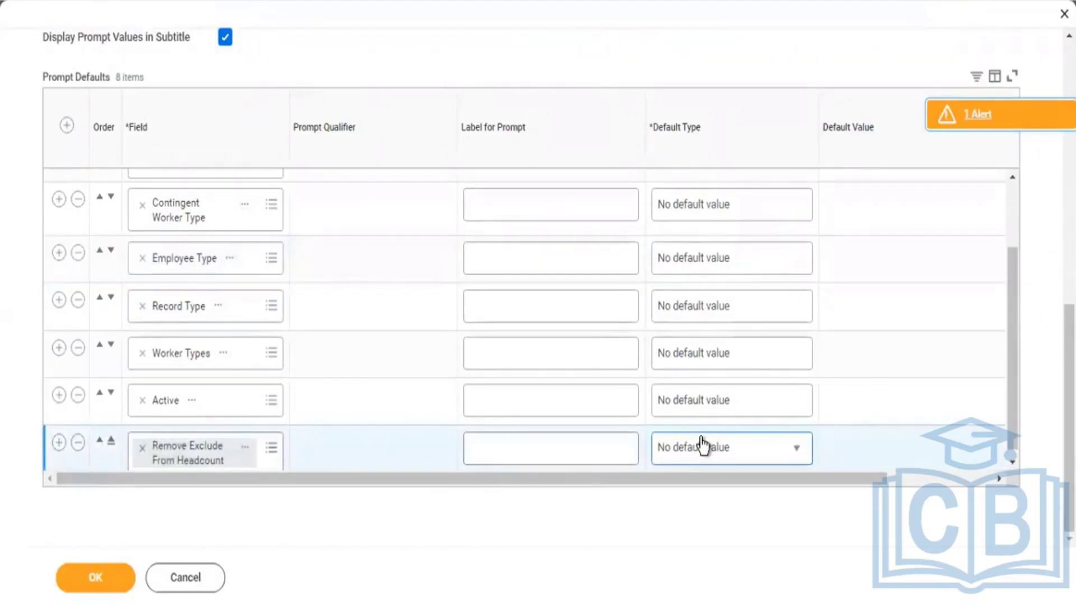
click(703, 447)
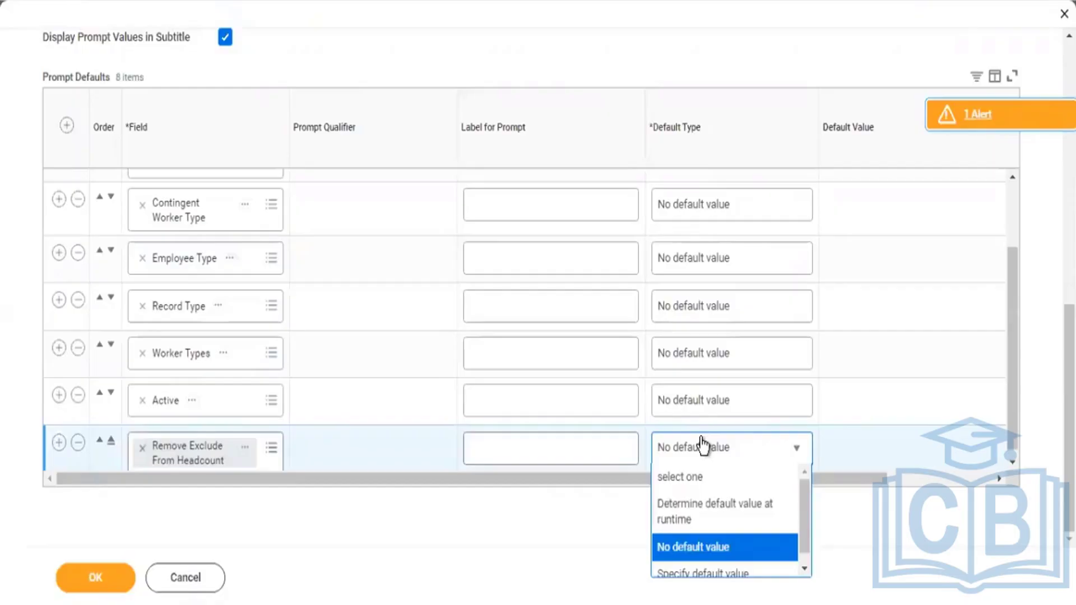
click(711, 574)
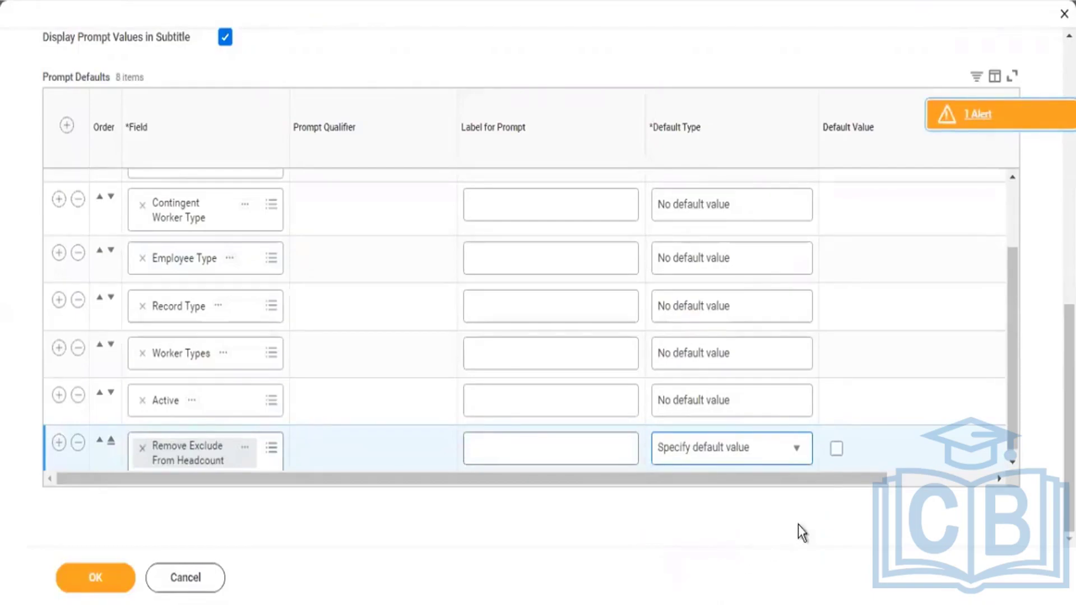
click(687, 396)
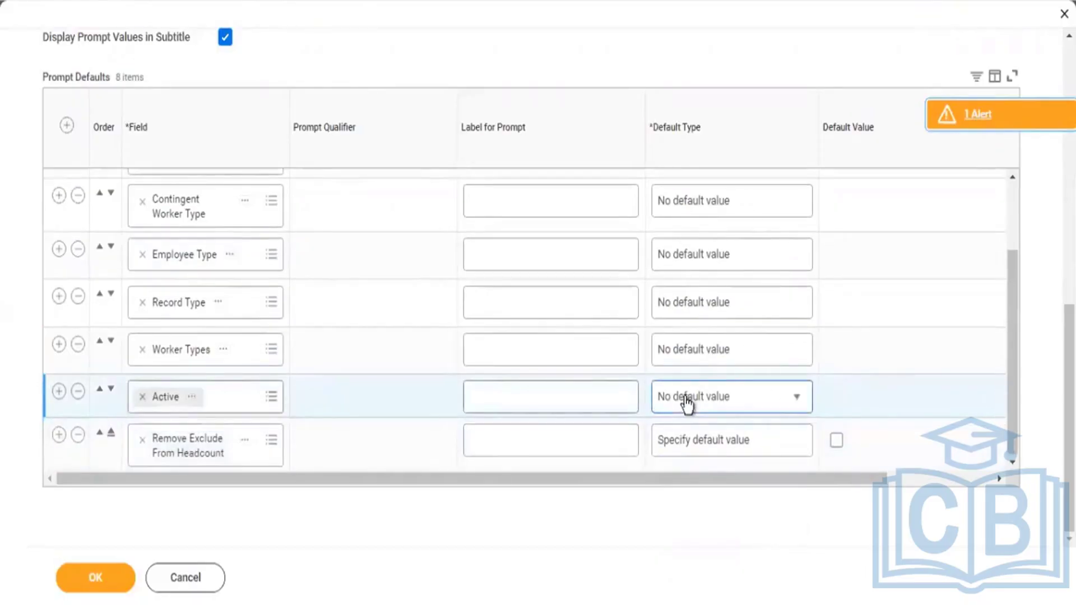
click(687, 399)
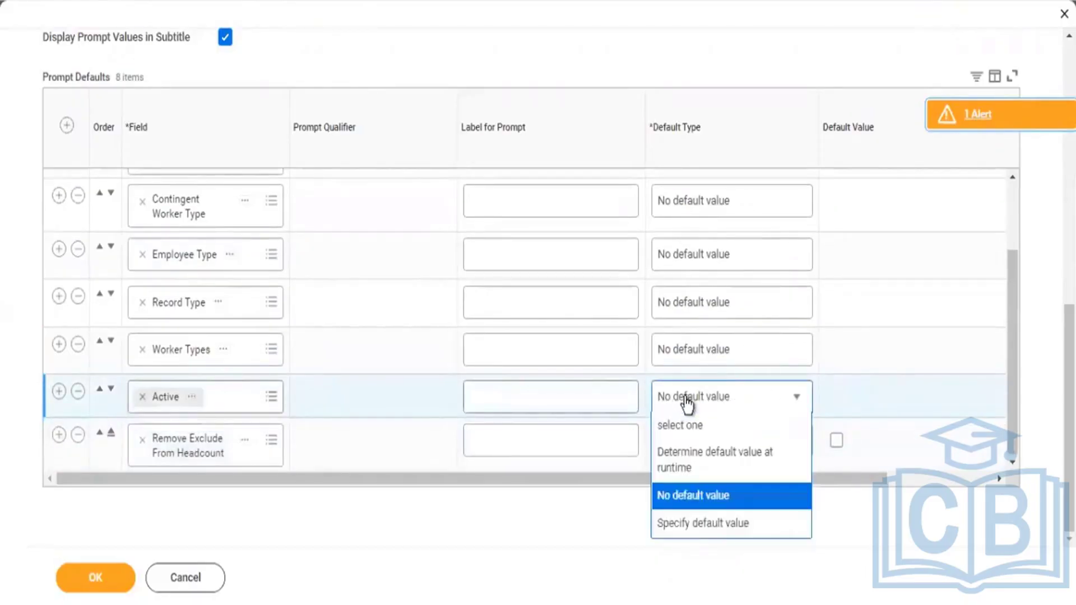
click(696, 524)
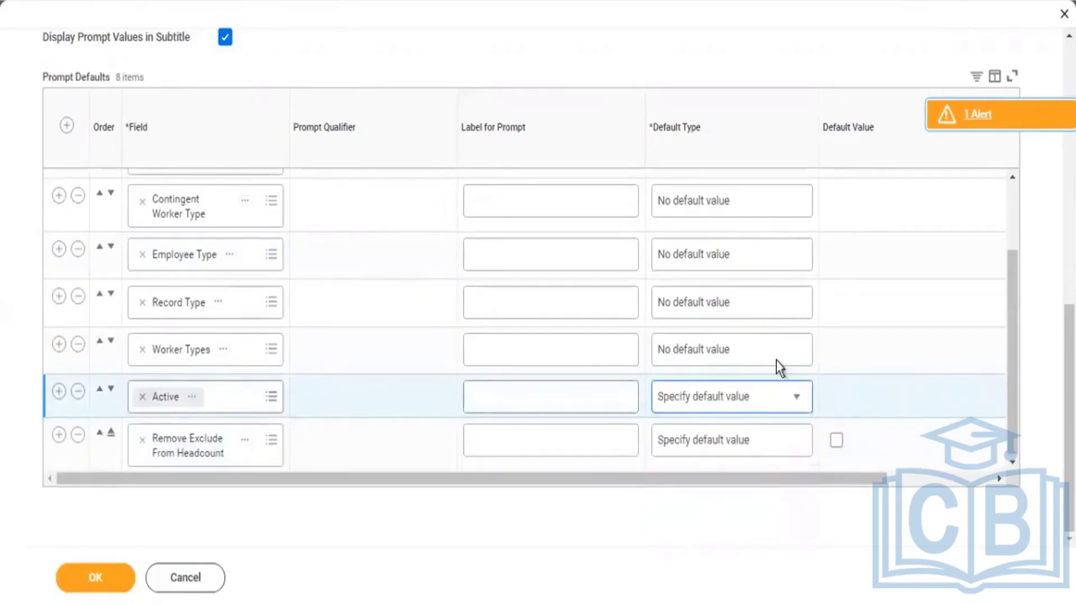
Step: Set the Worker Types prompt's default type to "Specify default value" and open its default value choices
click(688, 348)
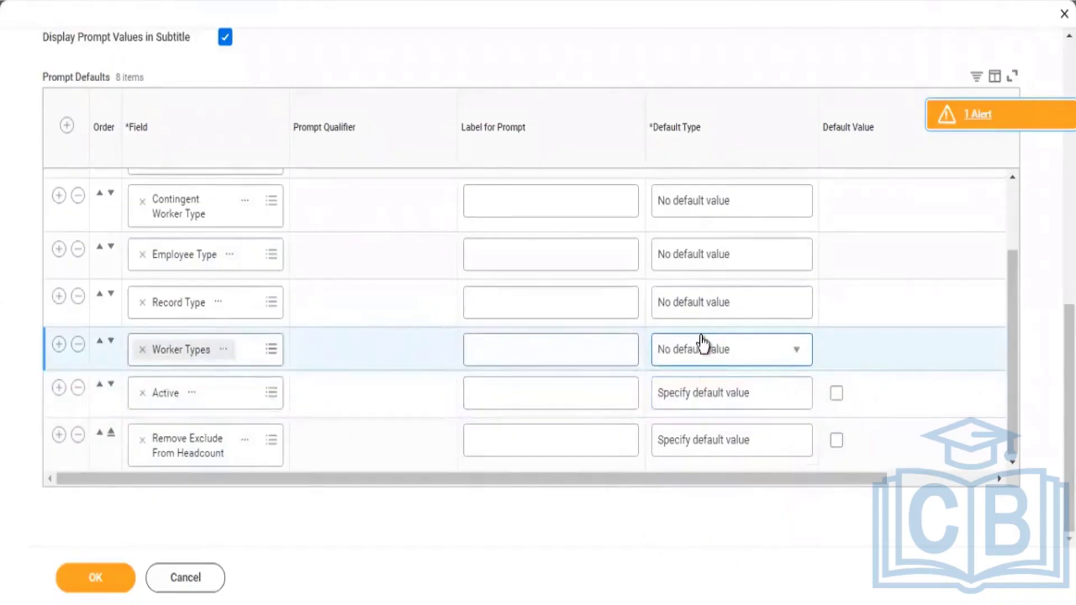
click(701, 344)
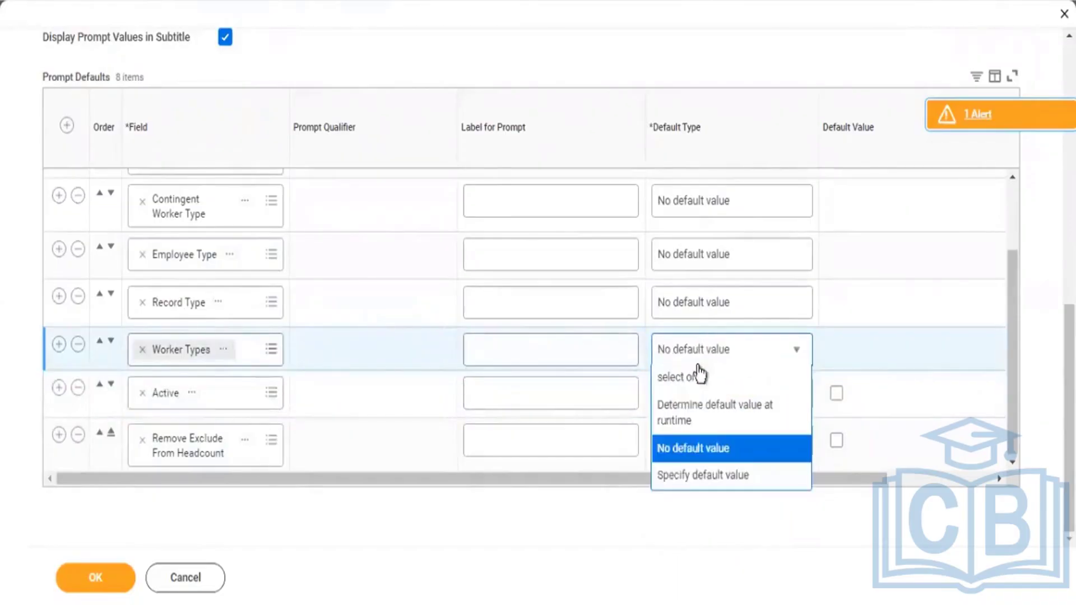
click(683, 476)
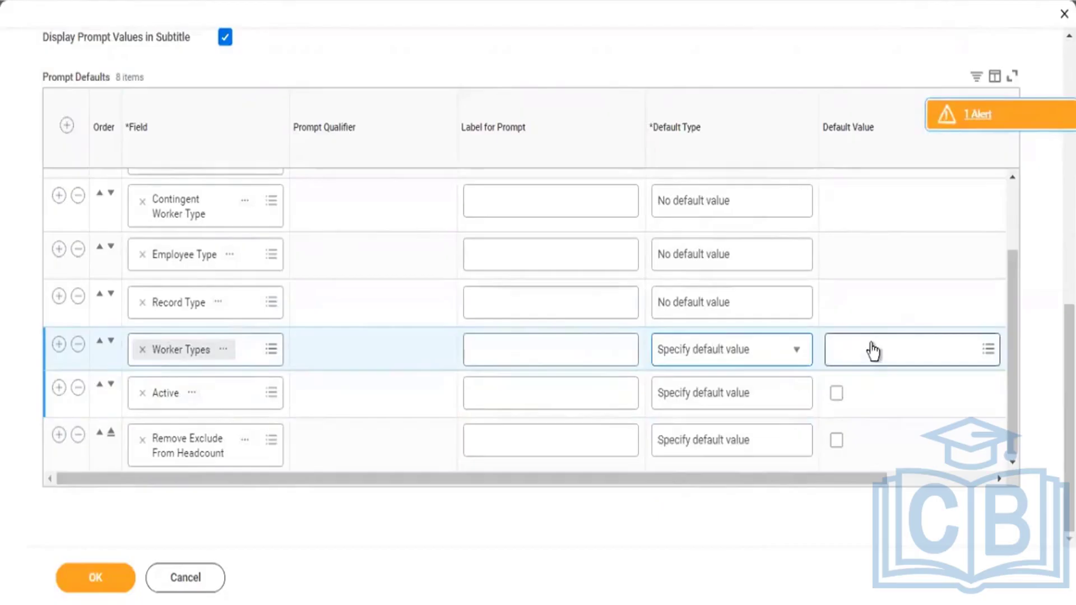
click(872, 344)
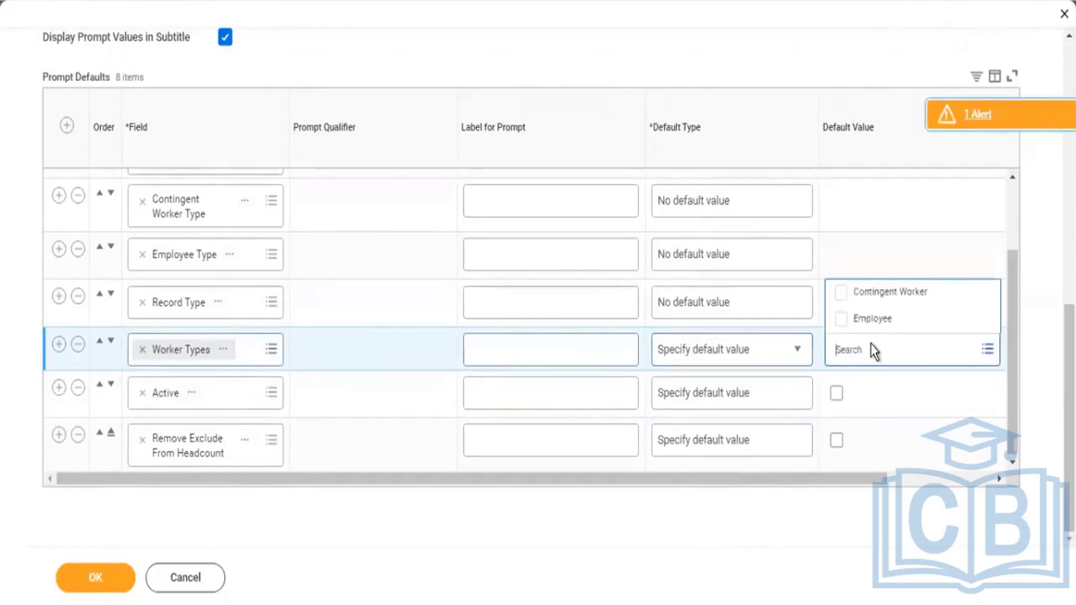
Step: Reload the page, open the RPT - Trended Future Terminations report definition, and review its filter conditions
key(F5)
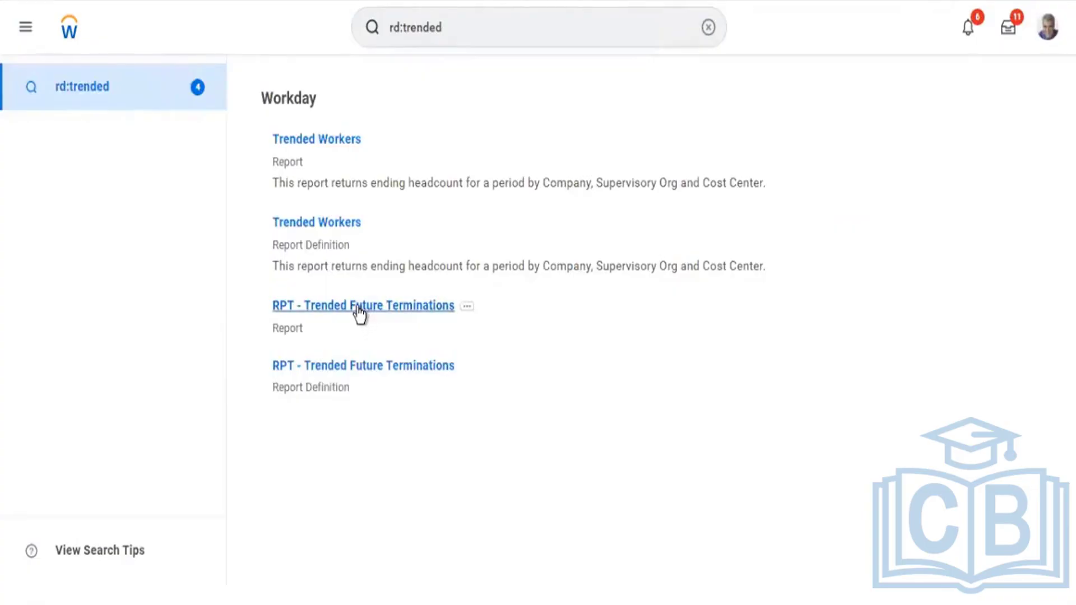
click(344, 367)
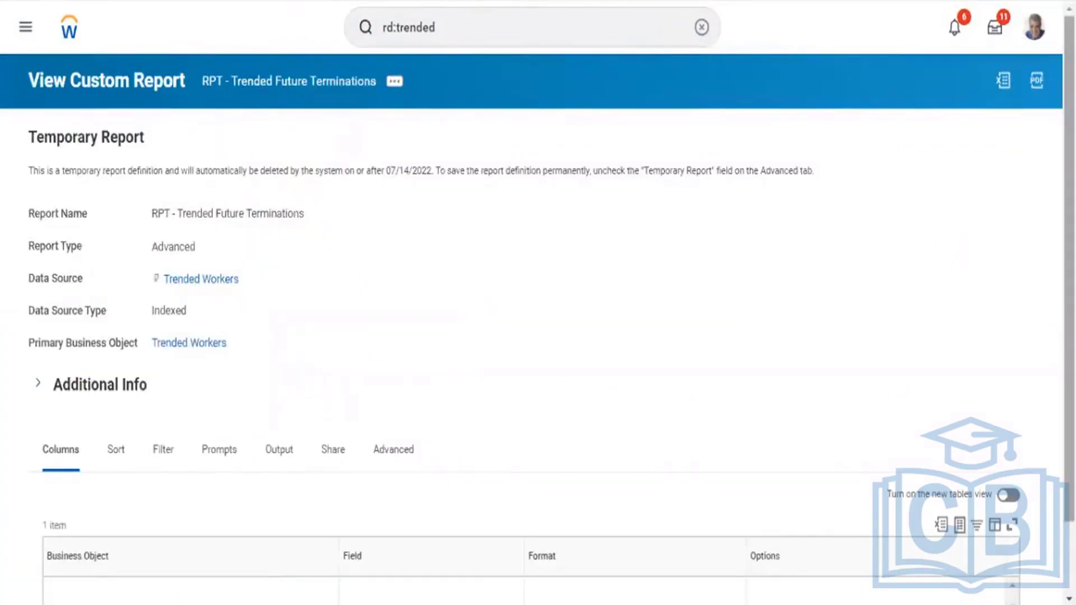
scroll(538, 303, down, 2)
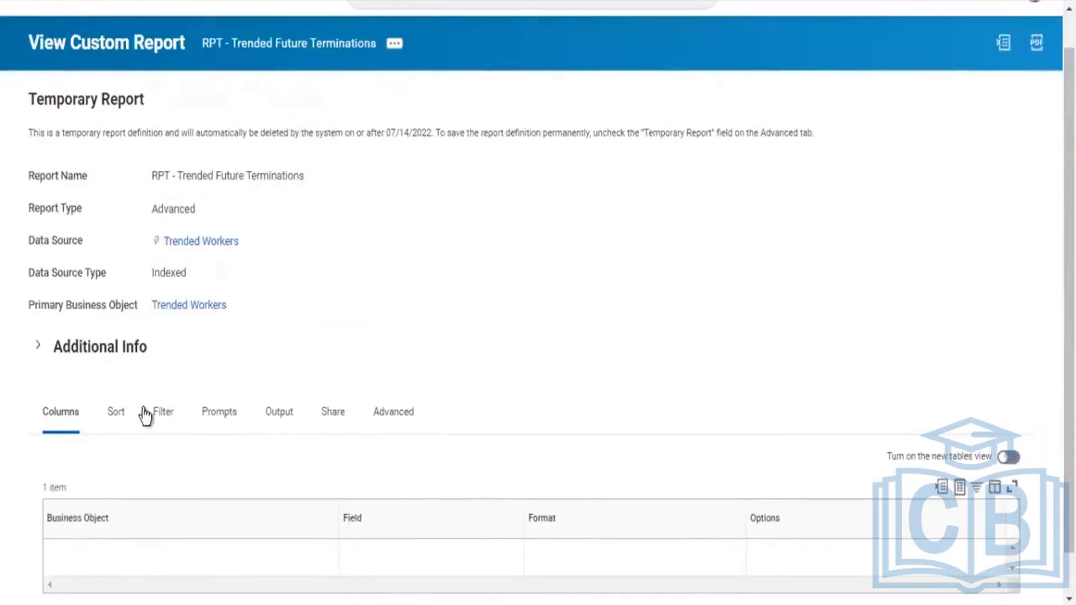
click(168, 421)
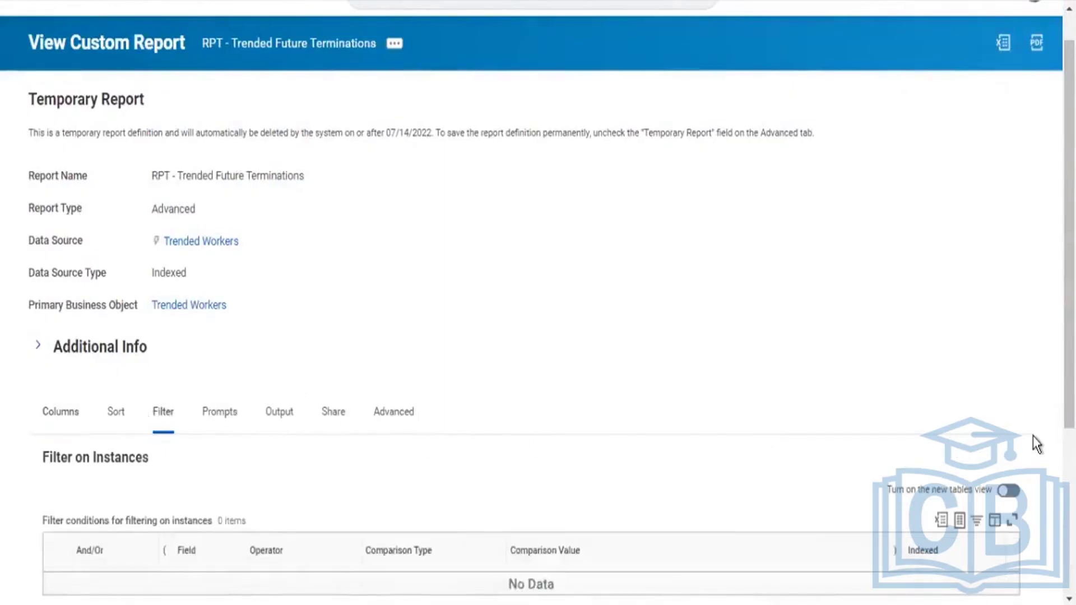
scroll(538, 302, down, 5)
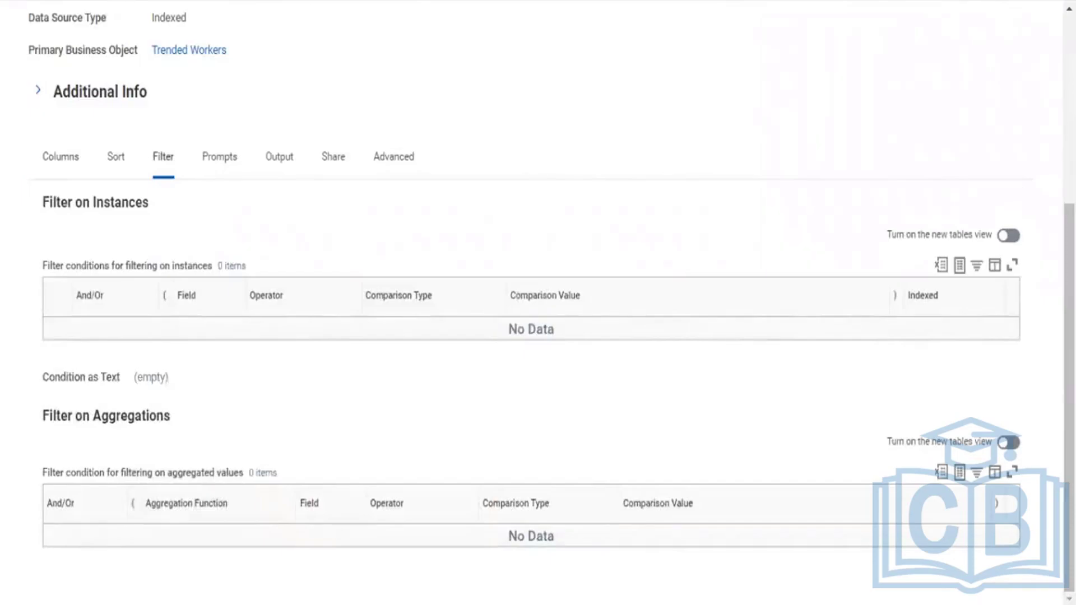
scroll(539, 303, up, 5)
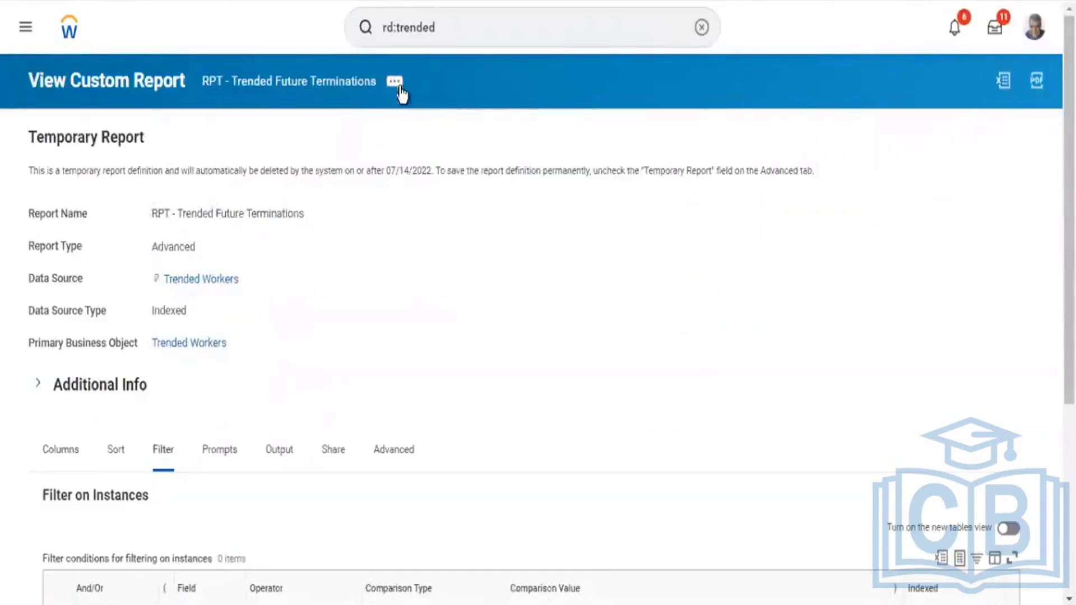
Step: Open the RPT - Trended Future Terminations custom report for editing
click(399, 82)
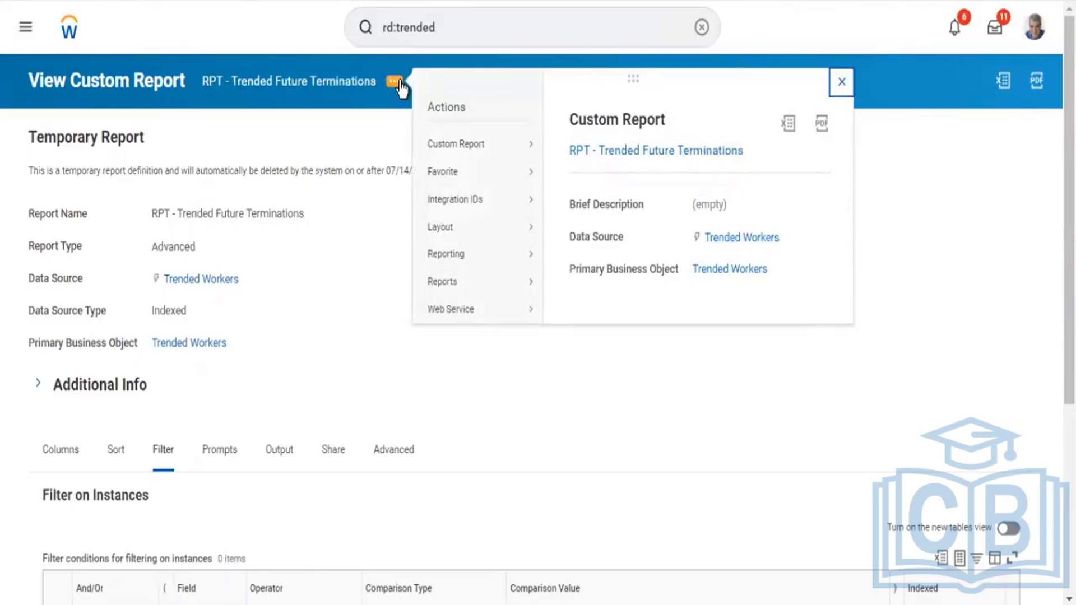
mouse_move(459, 146)
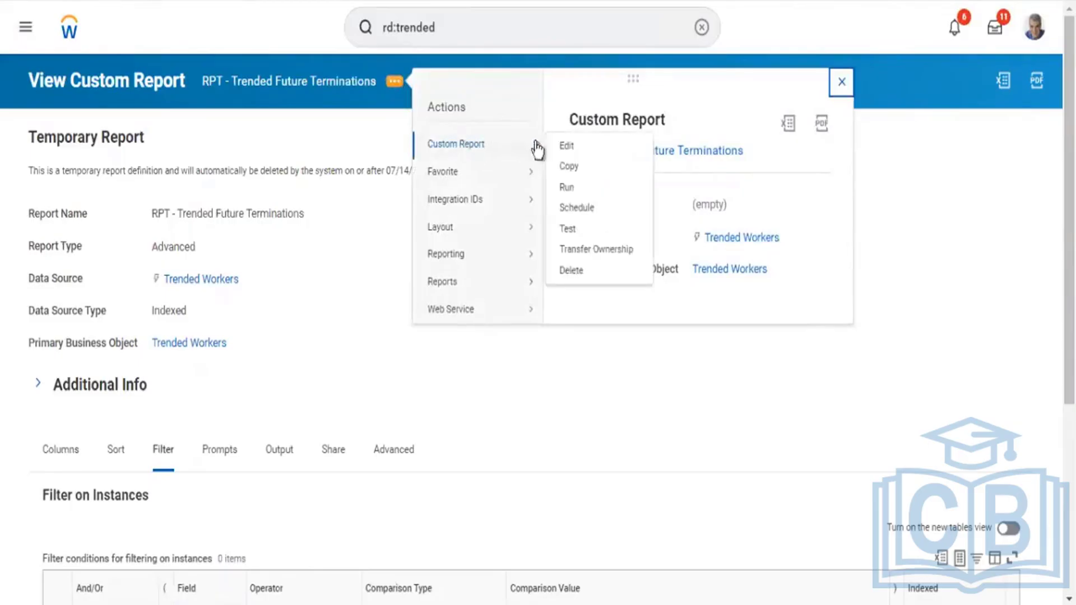
click(568, 147)
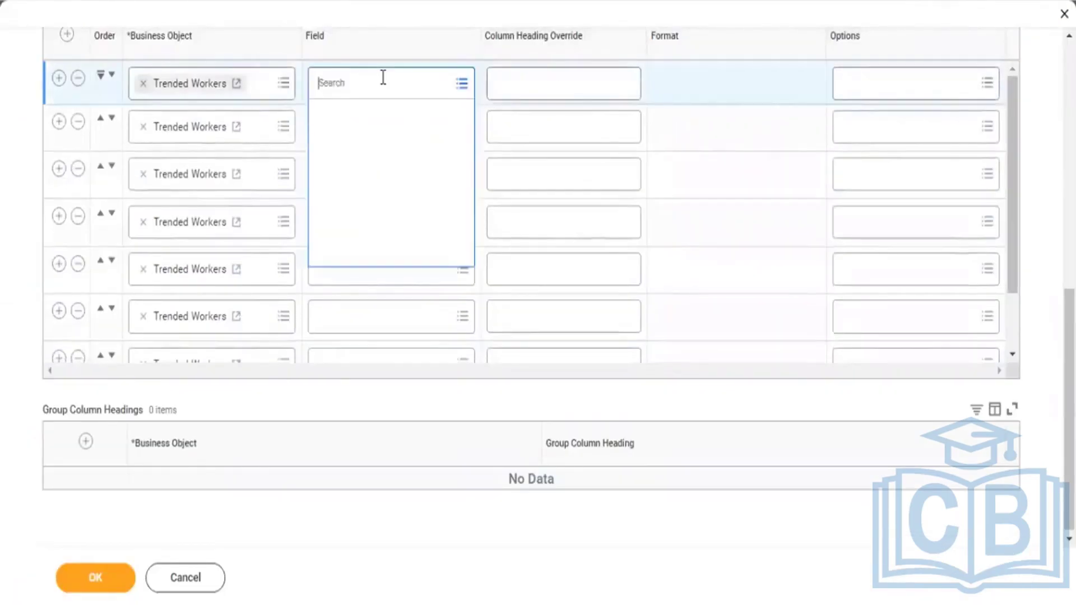
Step: Set the first report column's field to Worker on the Trended Workers business object
text(Work)
text(e)
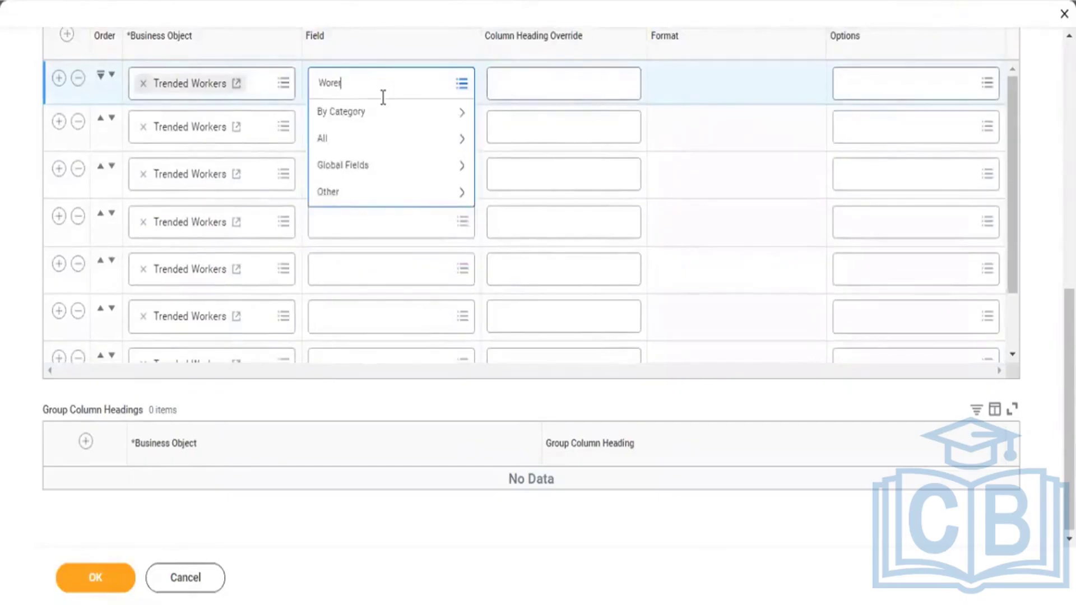
text(r)
key(BackSpace)
key(BackSpace)
text(ke)
key(Return)
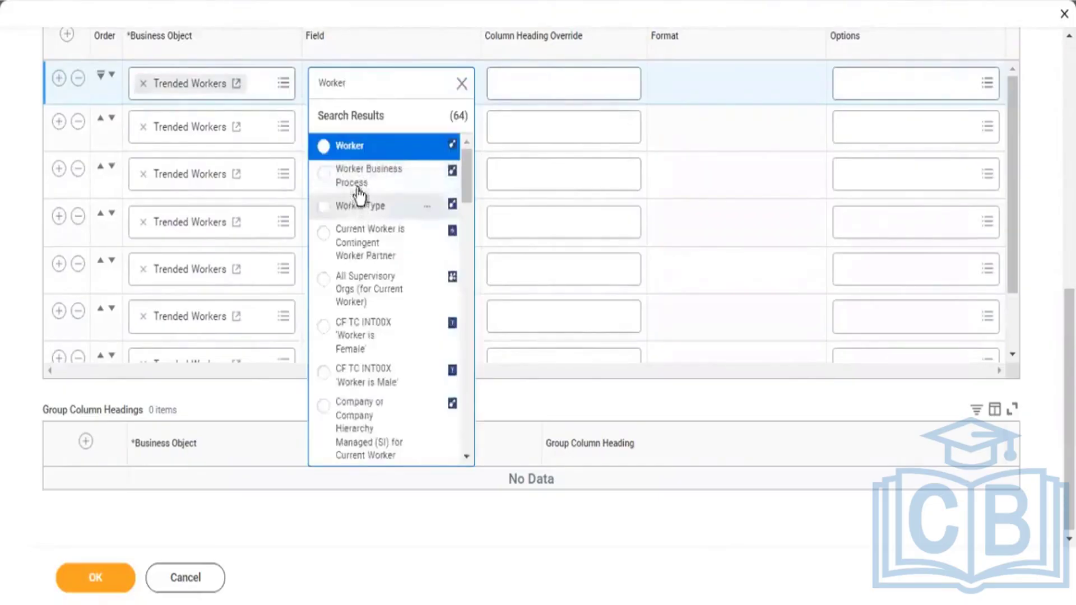
click(354, 147)
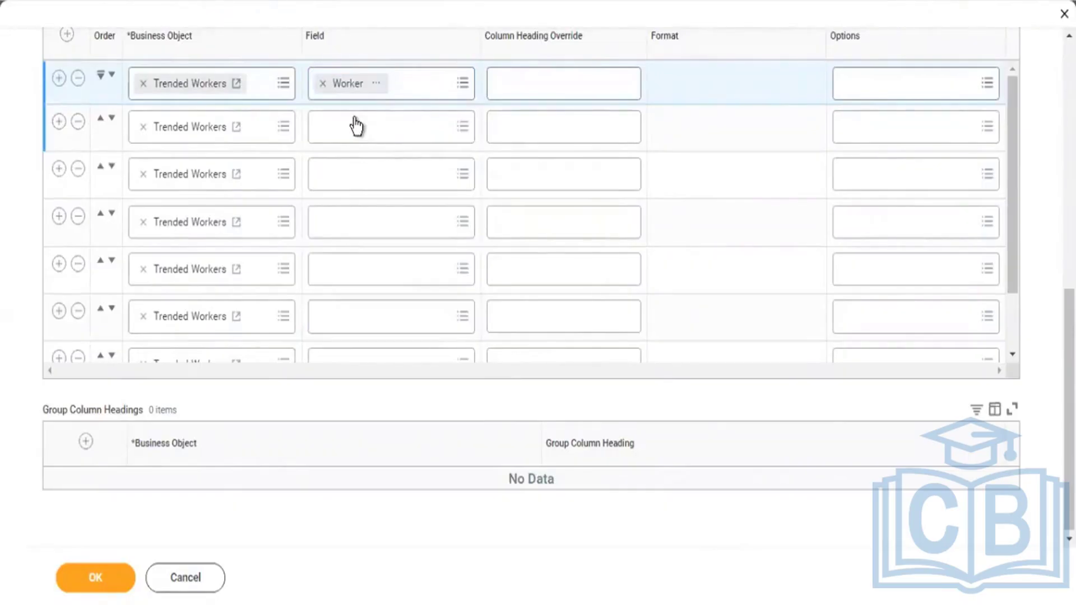
Step: Set the second report column's field to Record Date
click(355, 118)
text(R)
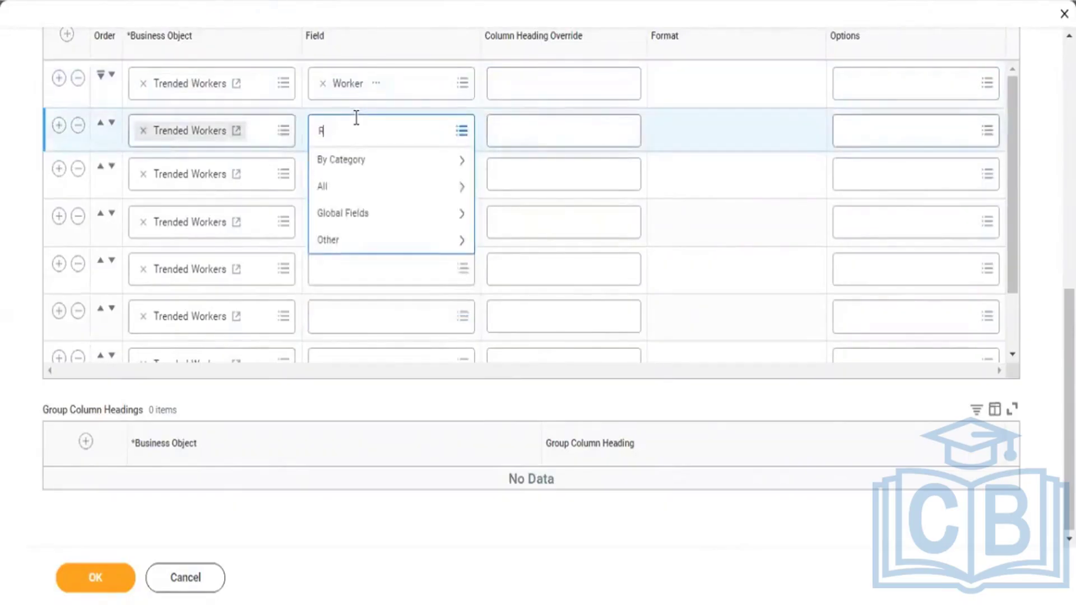
text(ecord Da)
text(te)
key(Return)
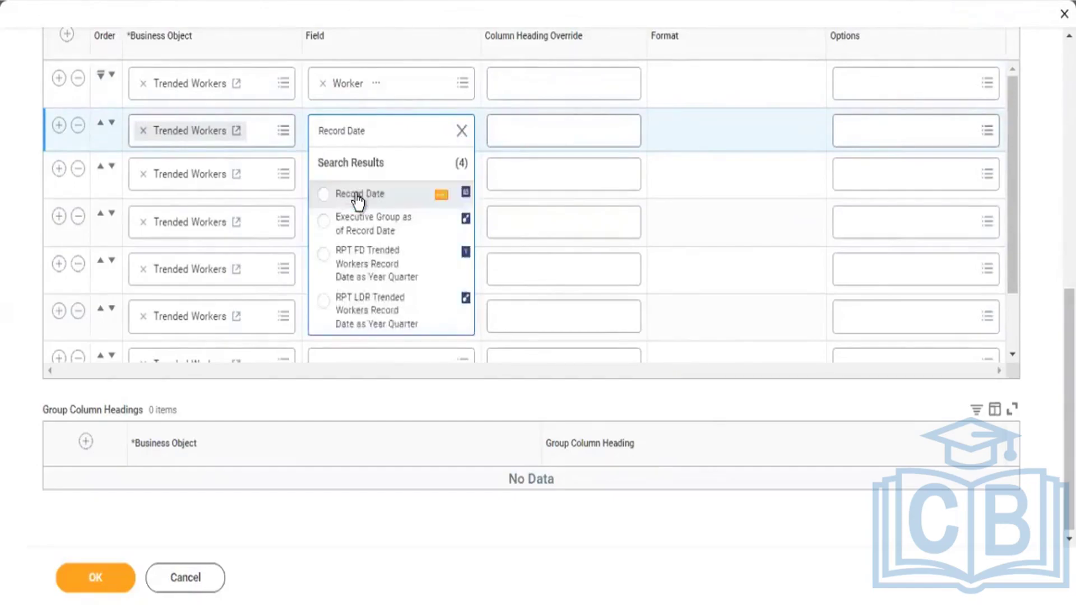
click(355, 194)
Step: Set the third report column's field to Termination Reason, choosing the version not marked "Do Not Use"
click(357, 178)
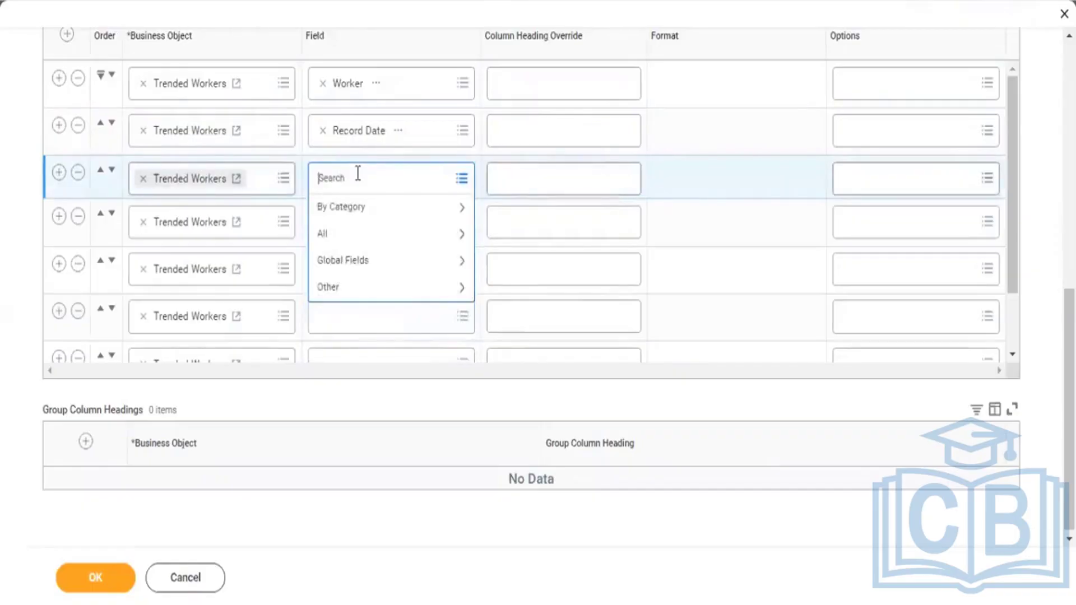
text(Ter)
click(358, 173)
text(mina)
text(tieasonon)
text( R)
click(356, 172)
text(eason)
key(BackSpace)
key(BackSpace)
key(BackSpace)
key(BackSpace)
key(BackSpace)
key(BackSpace)
key(BackSpace)
key(BackSpace)
key(BackSpace)
text(ion Reason)
key(Return)
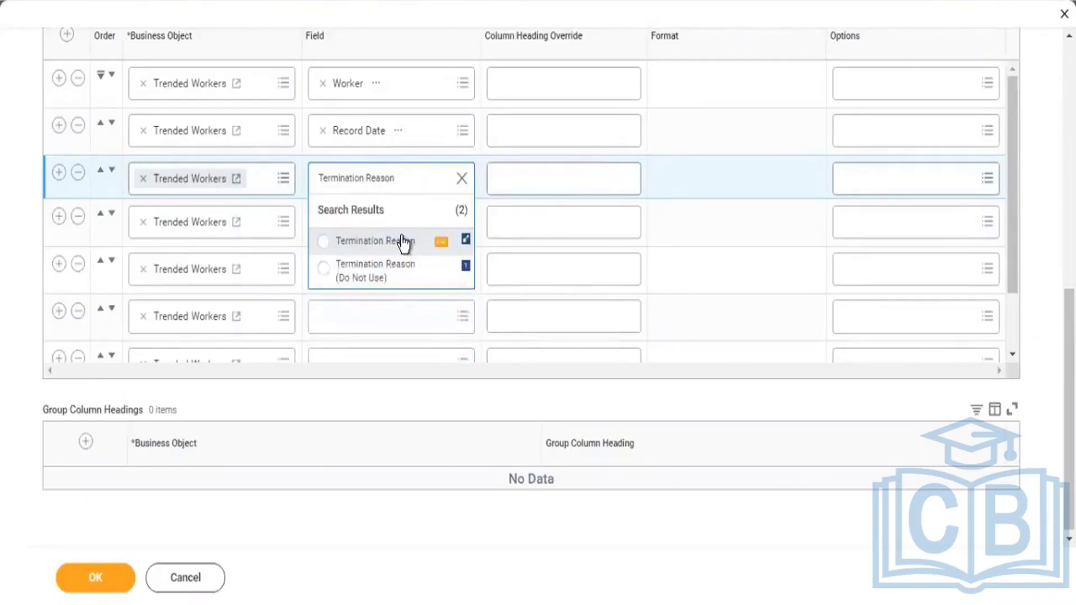
click(397, 246)
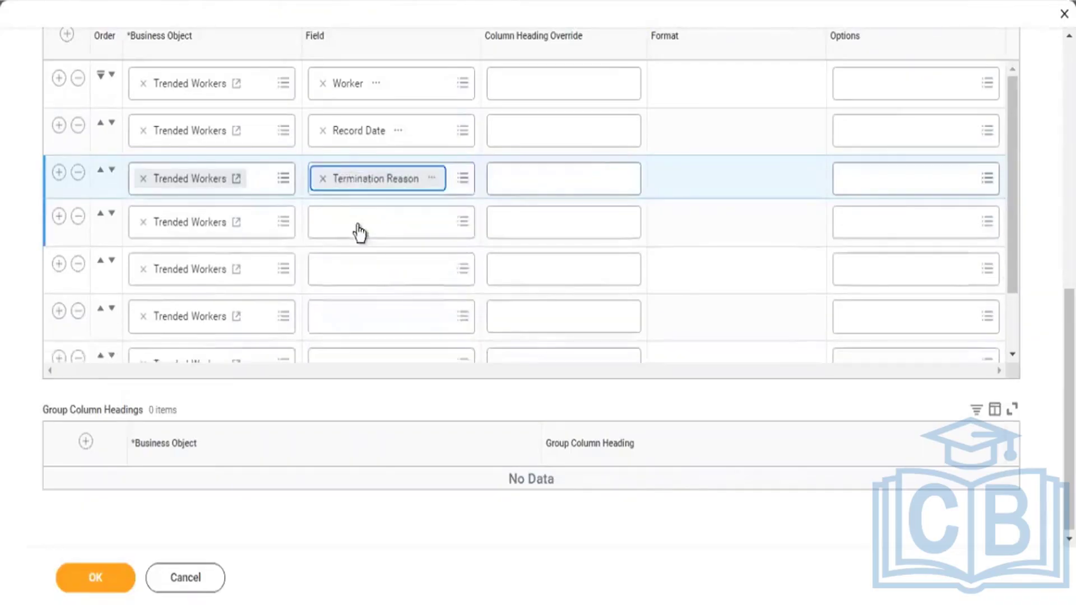
Step: Set the fourth report column's field to Employee Type and the fifth column's field to Job Profile
click(361, 224)
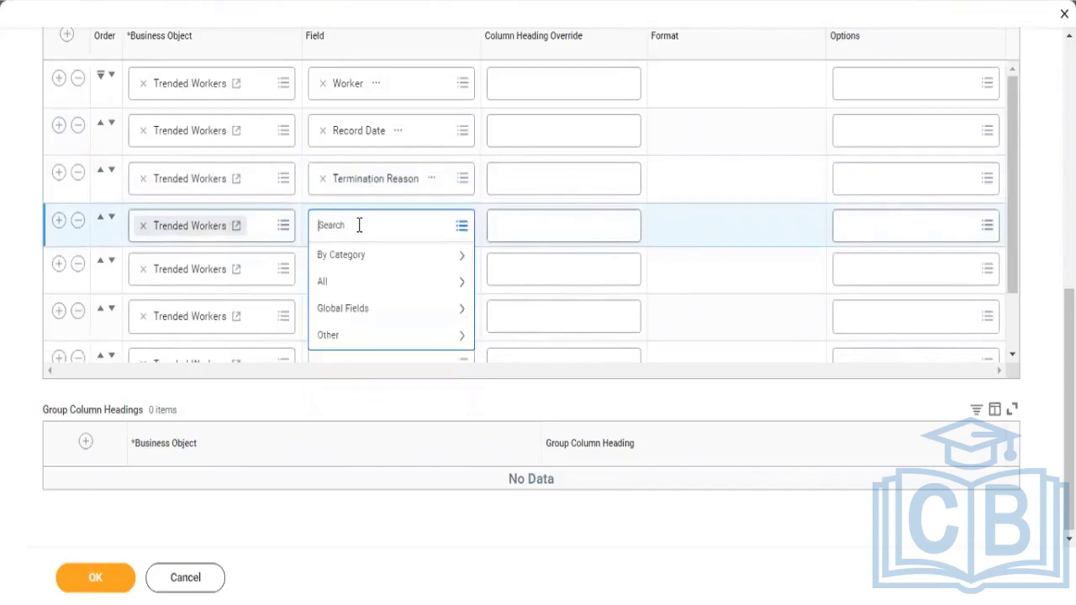
text(Employee Type)
key(Return)
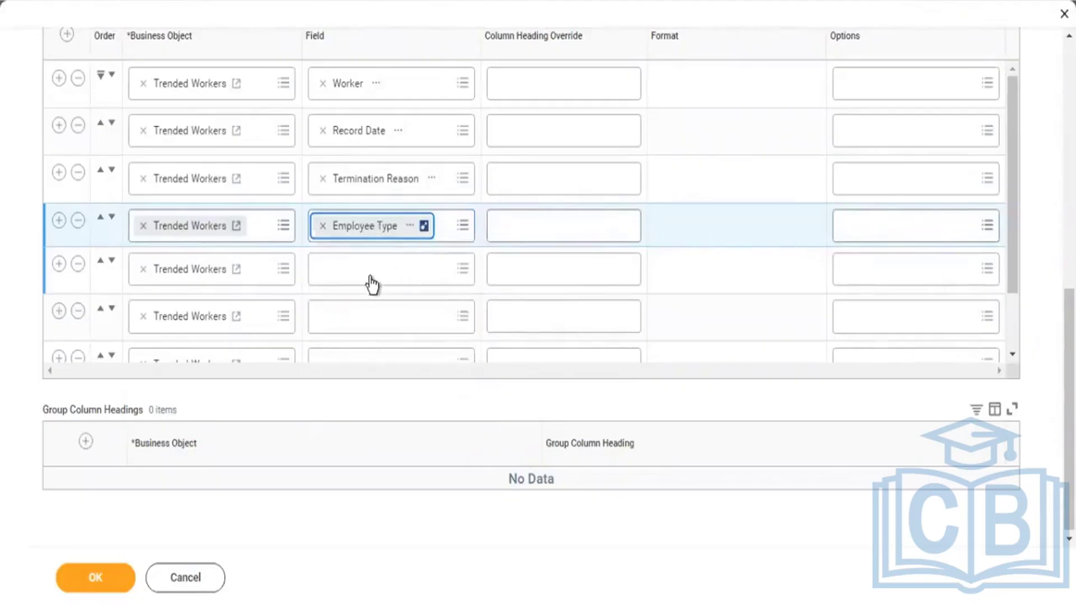
click(372, 284)
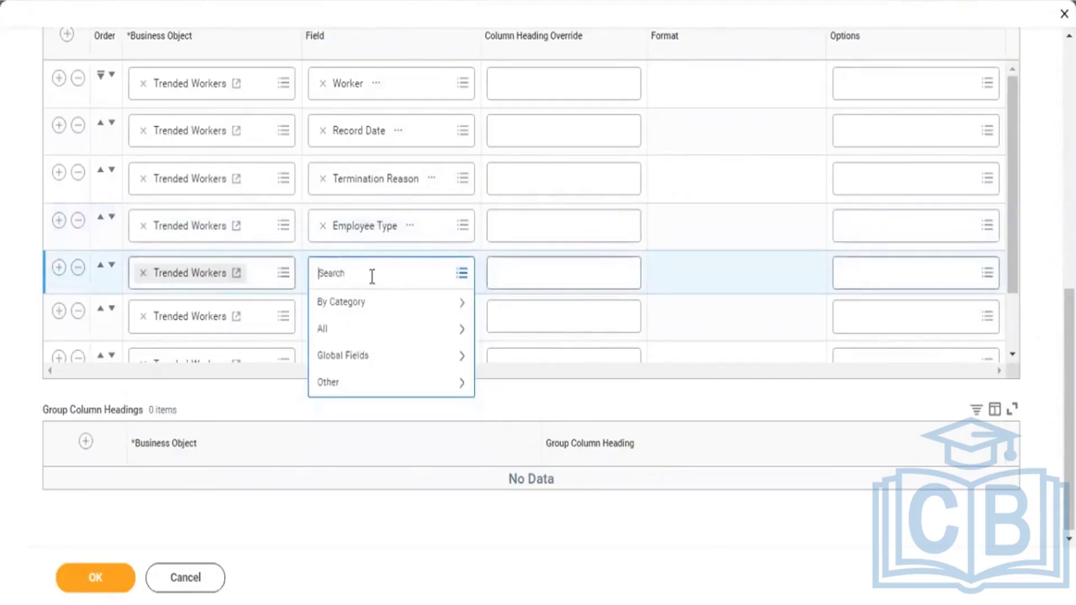
text(Job Profile)
key(Return)
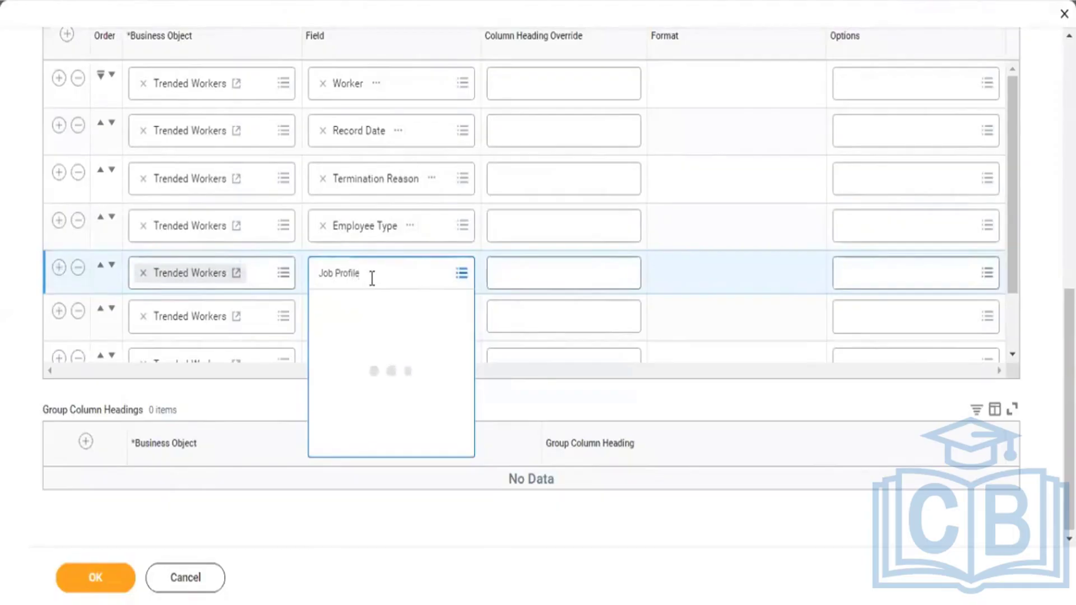
click(372, 337)
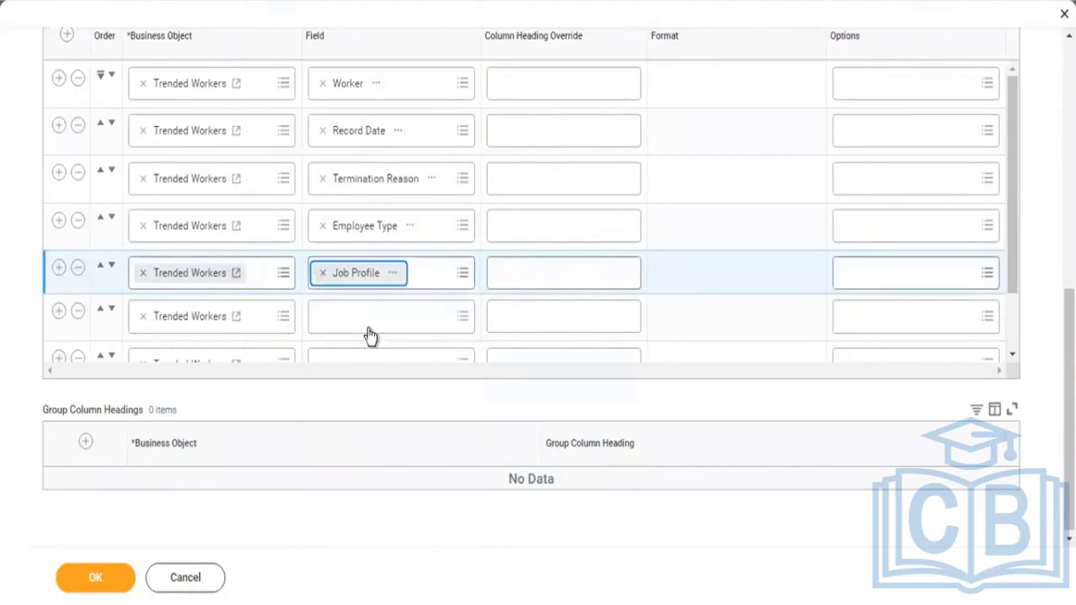
Step: Search for "Supervisory Org" and set the sixth report column's field to Supervisory Organization
click(371, 322)
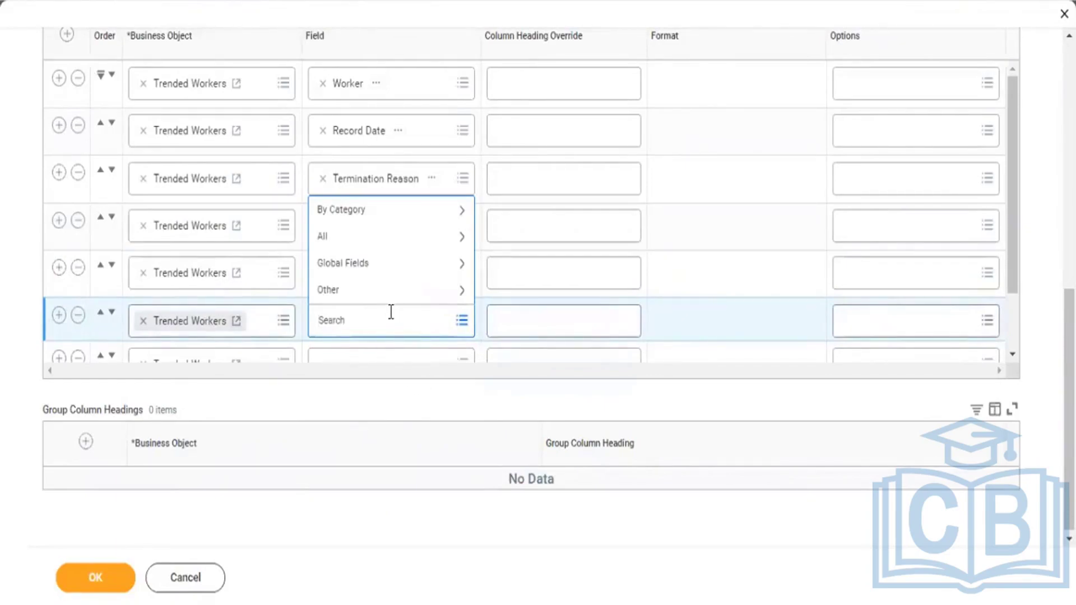
text(Supervisory Org)
key(Return)
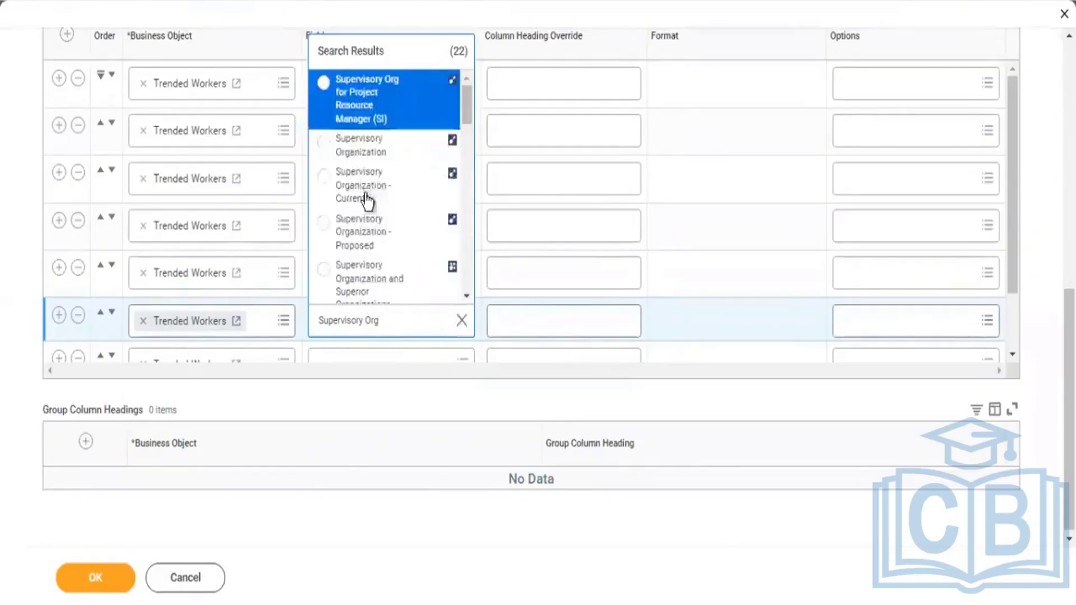
click(360, 152)
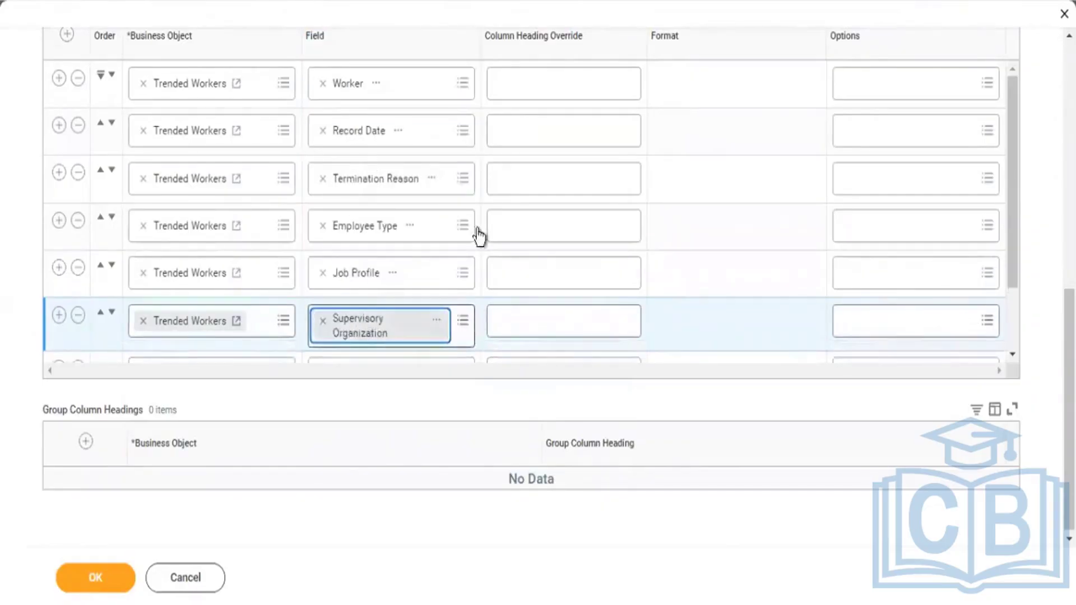
Step: Set the seventh report column's field to Cost Center
scroll(1011, 324, down, 2)
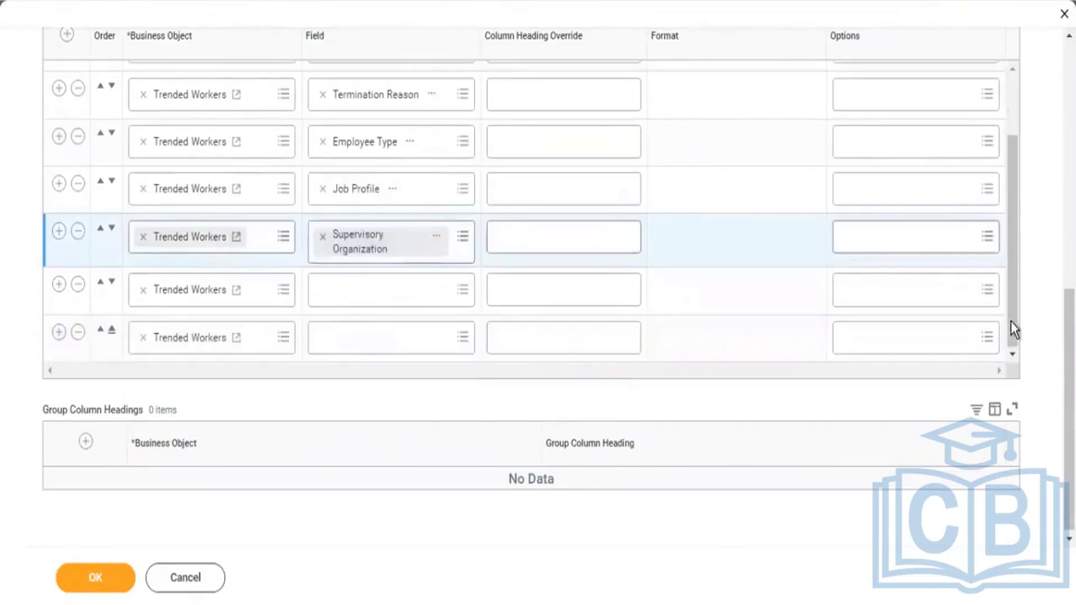
click(391, 301)
text(cost)
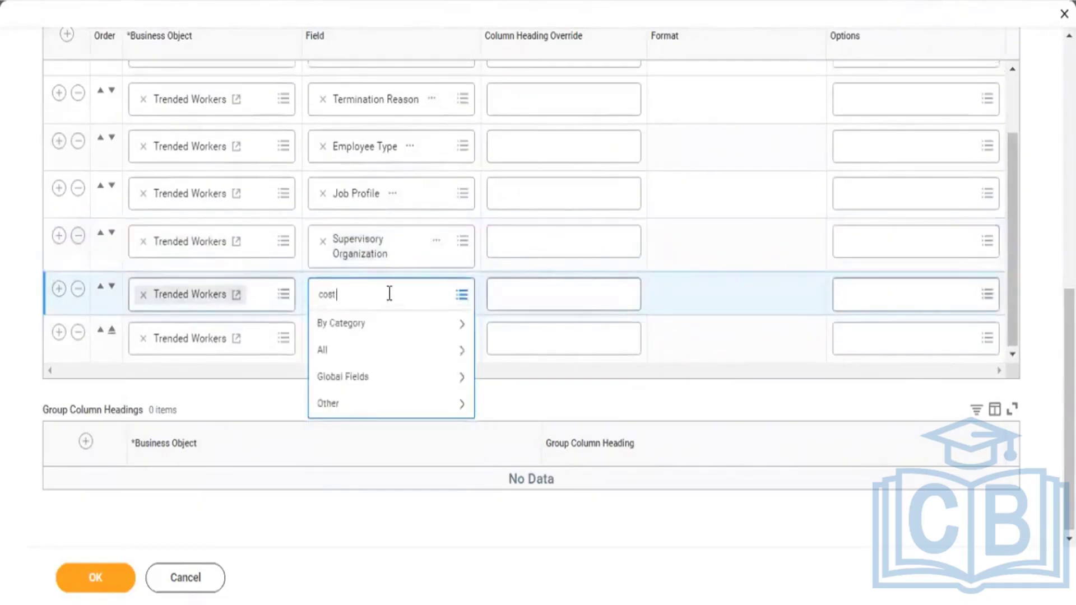
text( center)
key(Return)
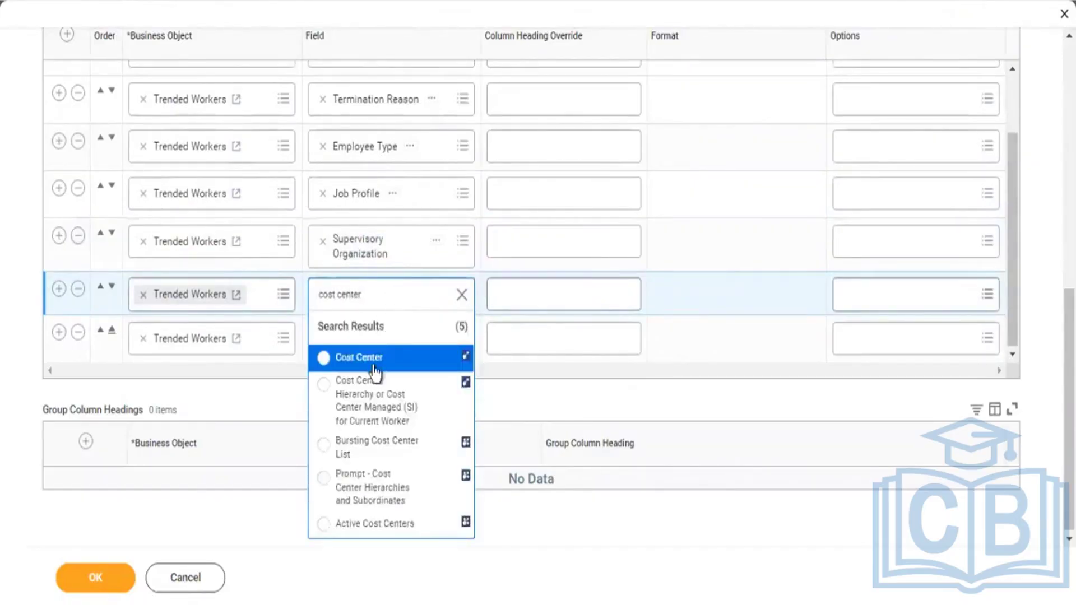
click(371, 358)
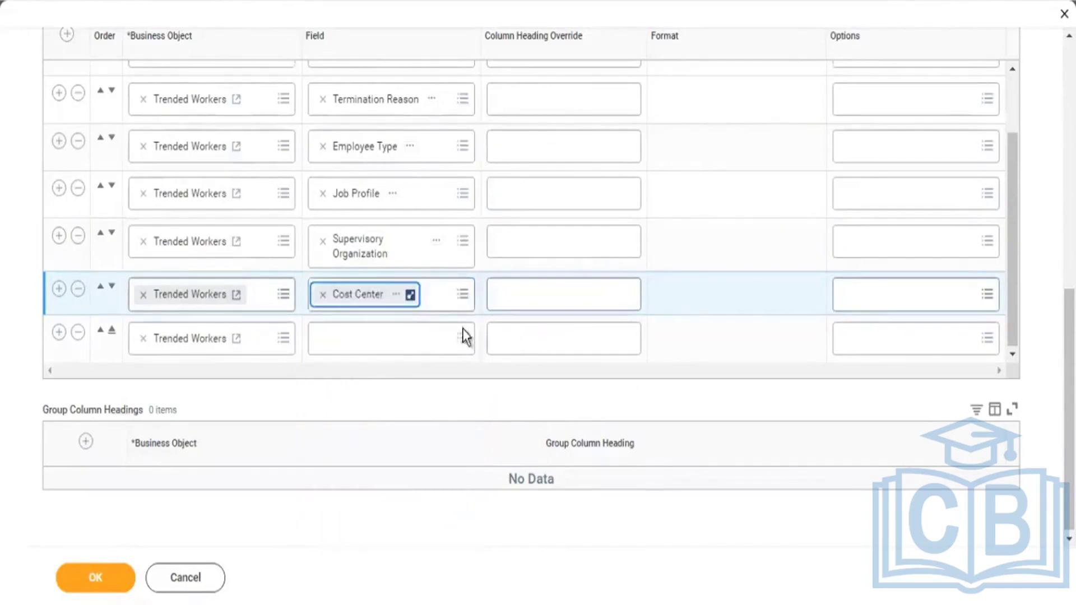
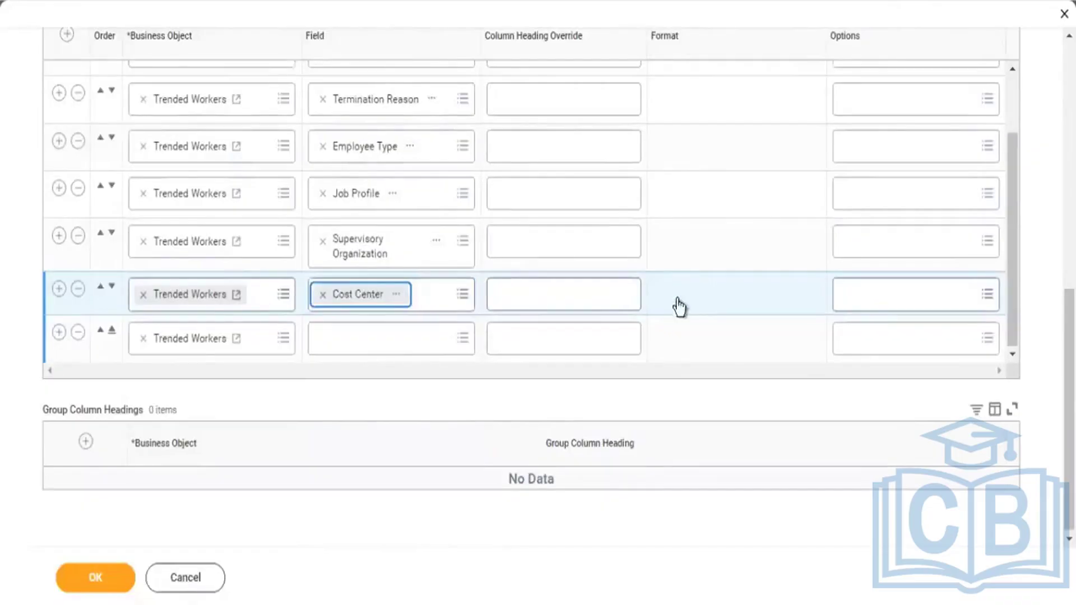
Step: Search for "manager" and set the eighth report column's field to Manager
click(319, 342)
text(mana)
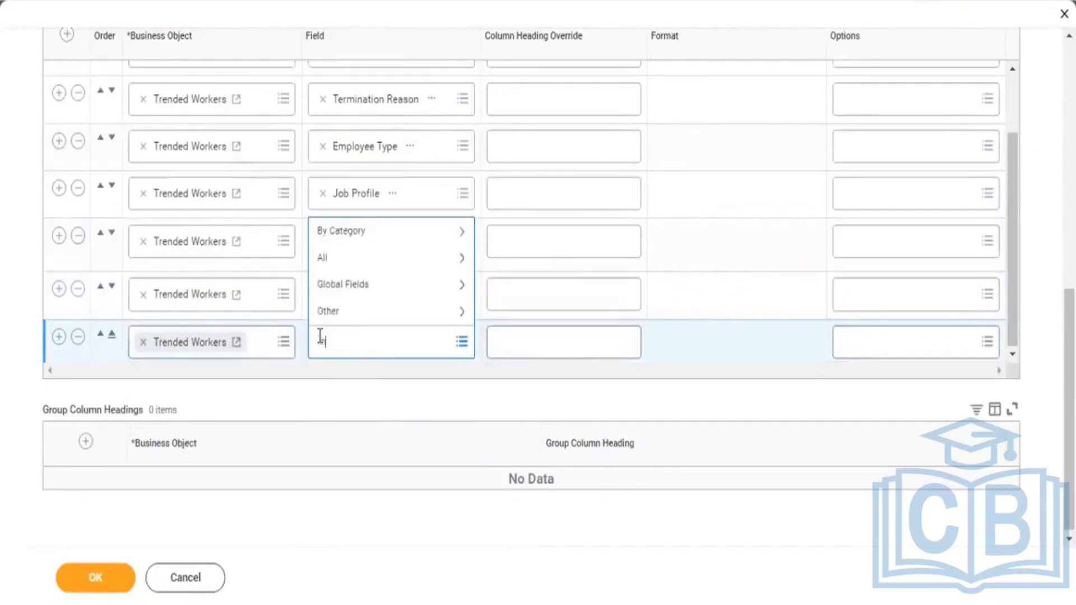
text(ger)
key(Return)
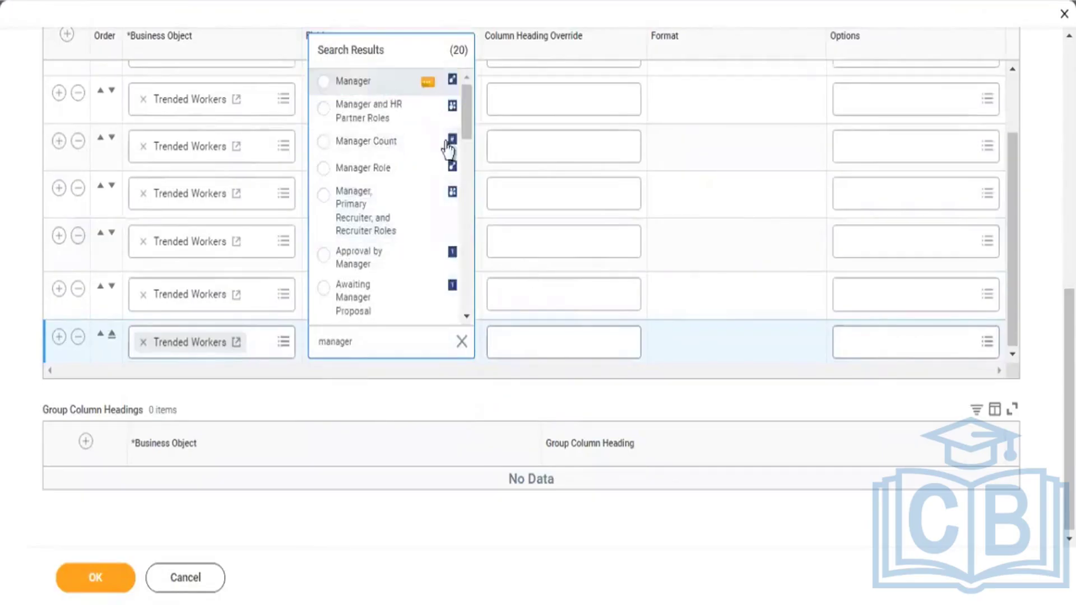
click(407, 94)
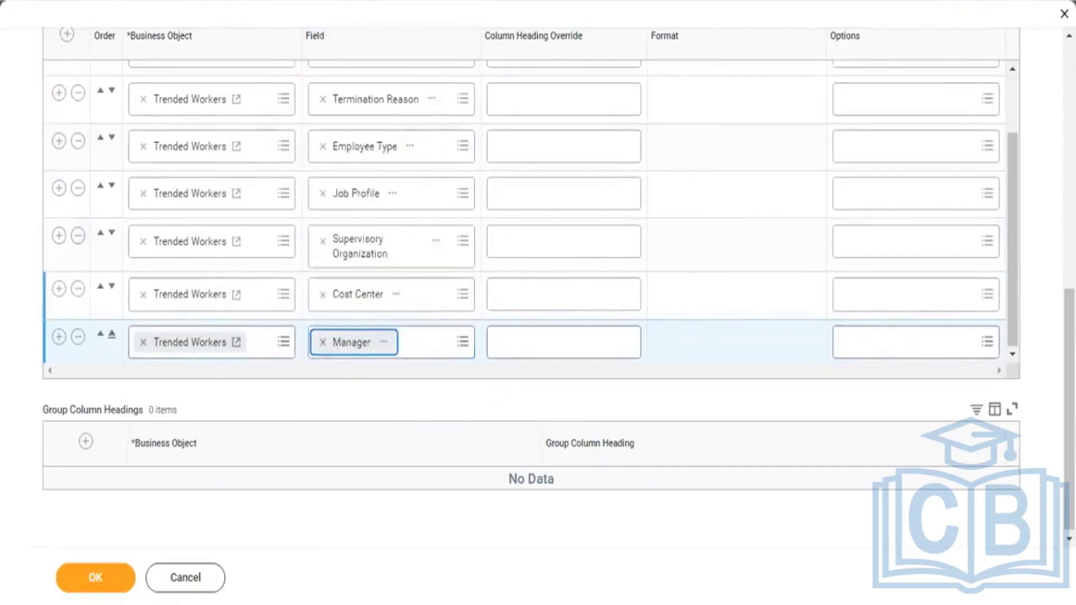
Step: Add two instance filter conditions and set the first condition's field to Record Type
drag(1070, 337, 1069, 204)
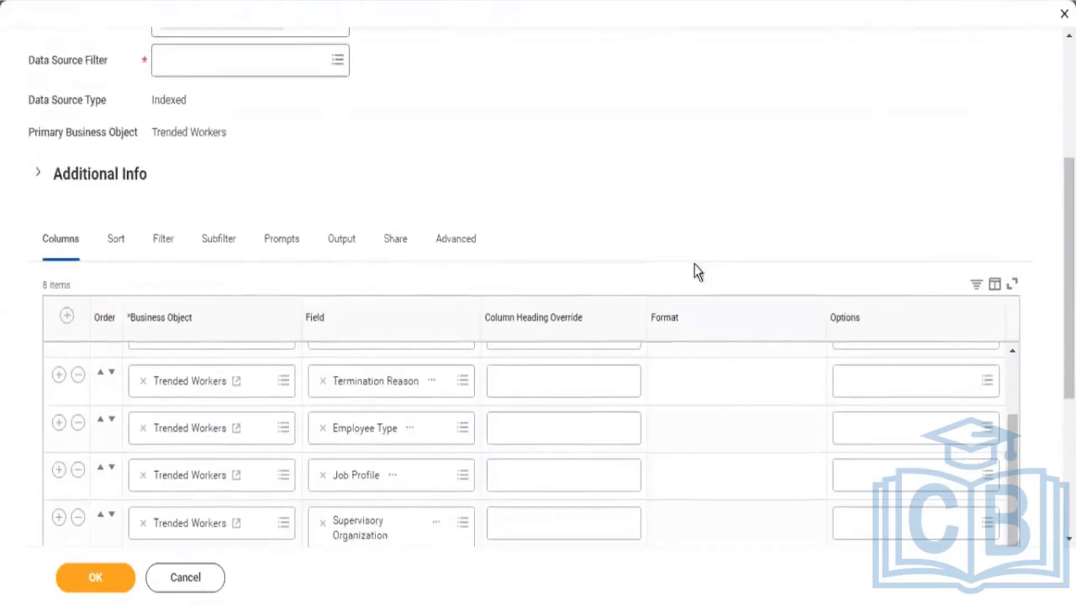
click(160, 245)
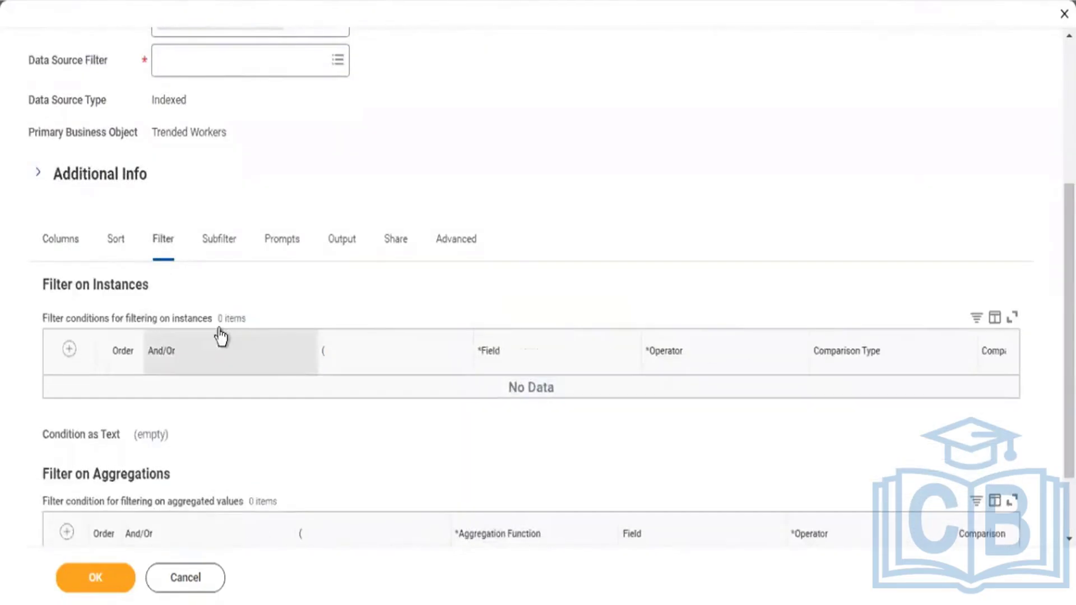
click(68, 350)
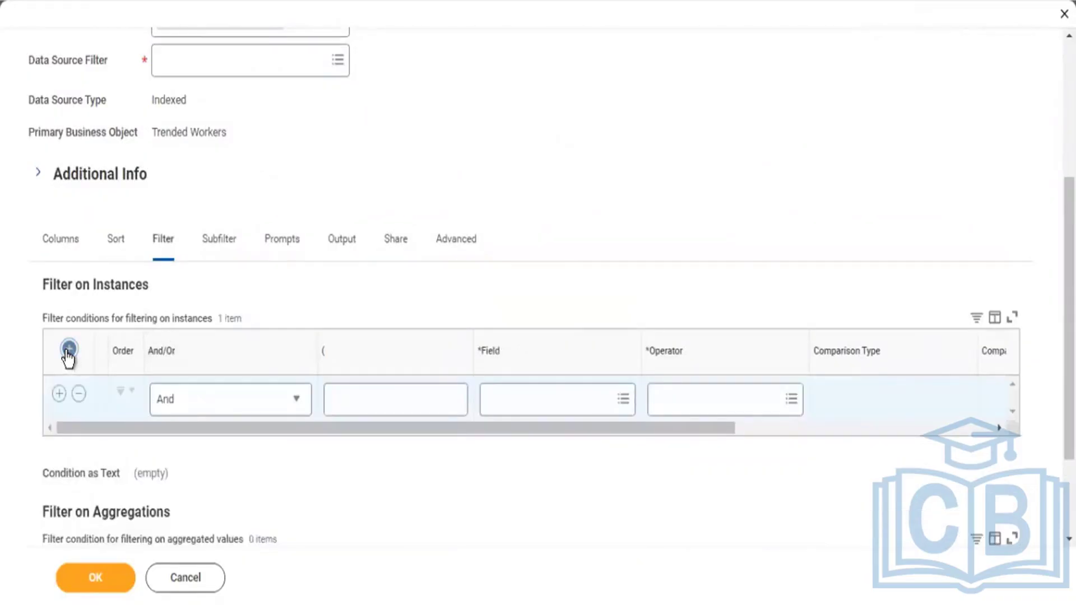
click(69, 349)
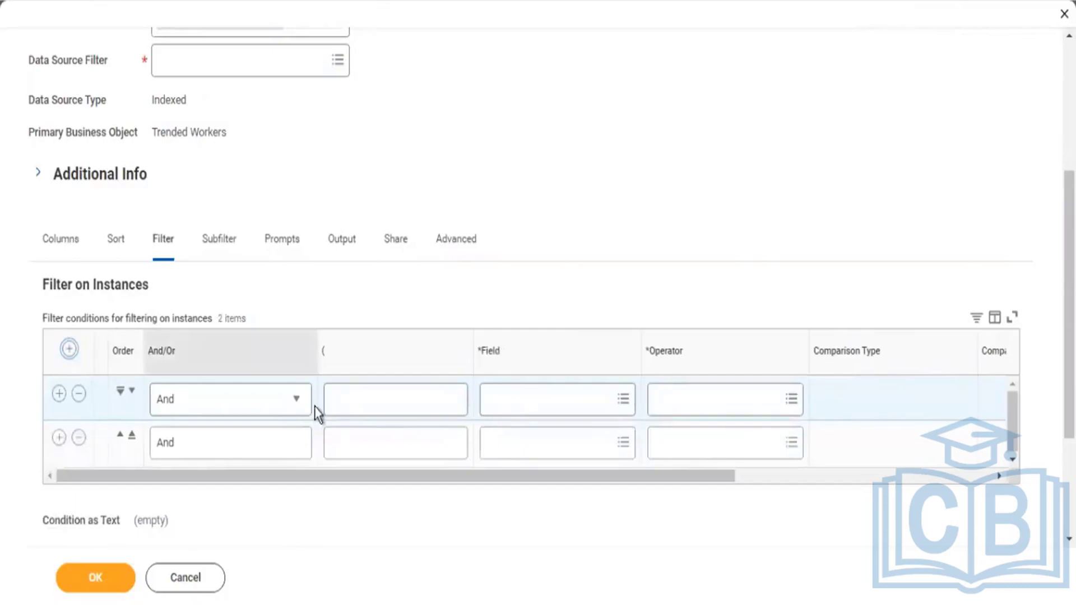
click(532, 409)
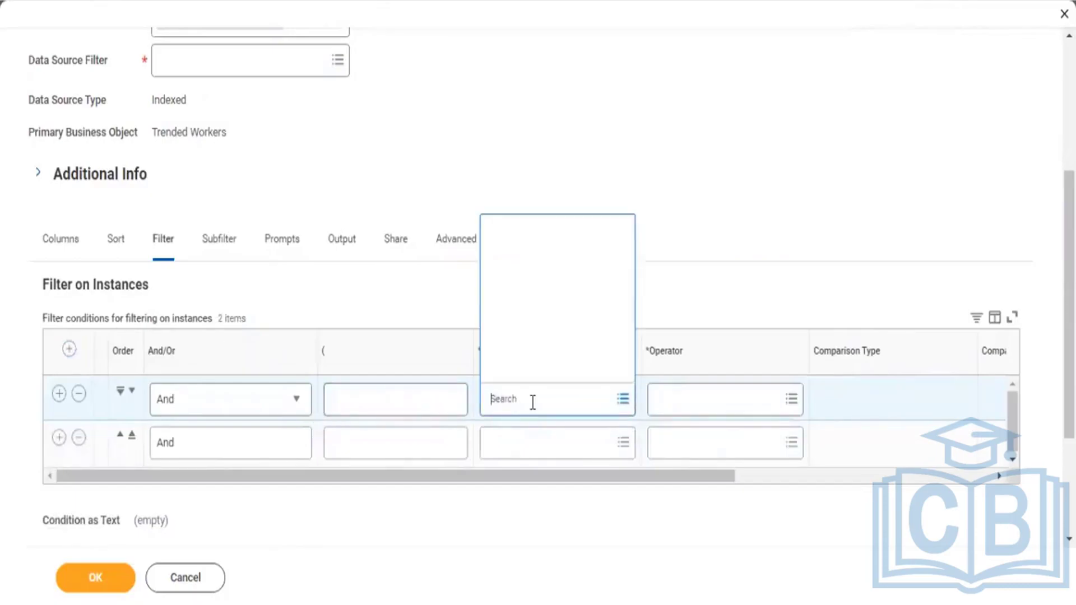
text(Re)
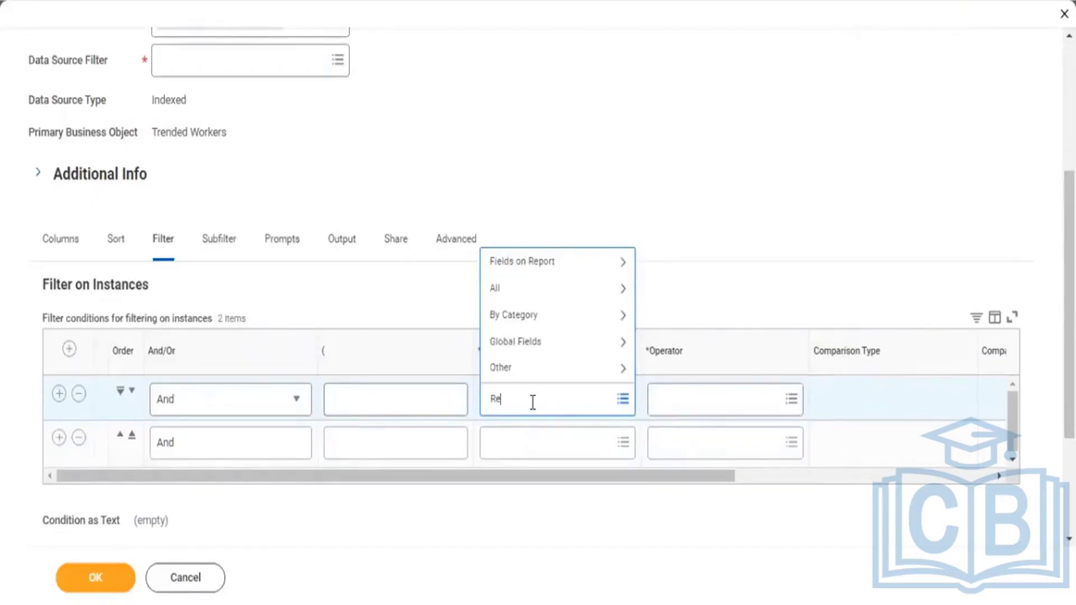
text(cord Type)
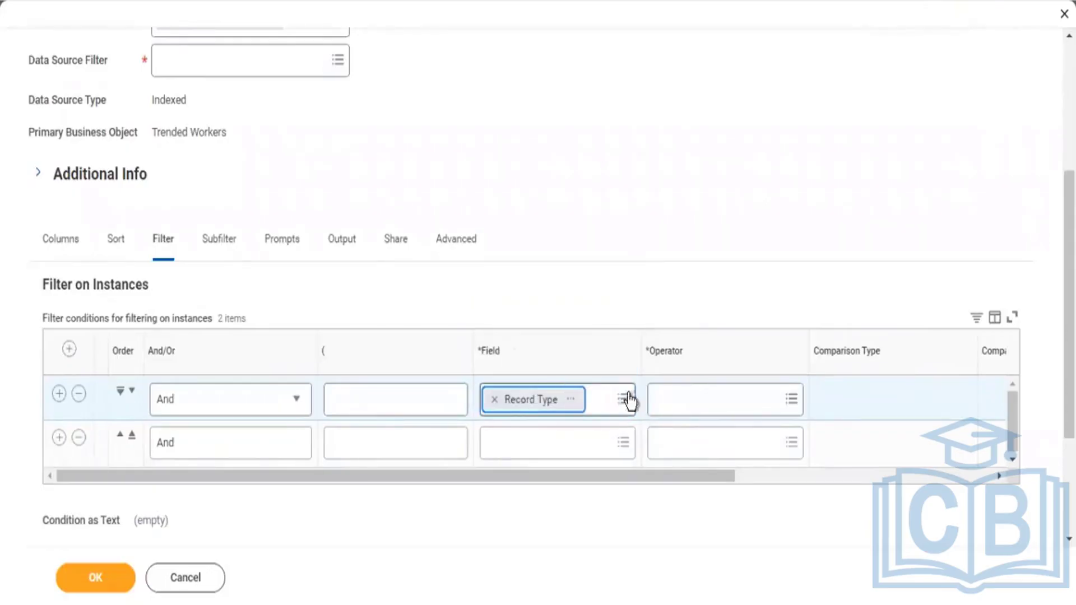
Step: Set the Record Type condition's operator to "in the selection list" and its comparison value to Activity
click(698, 401)
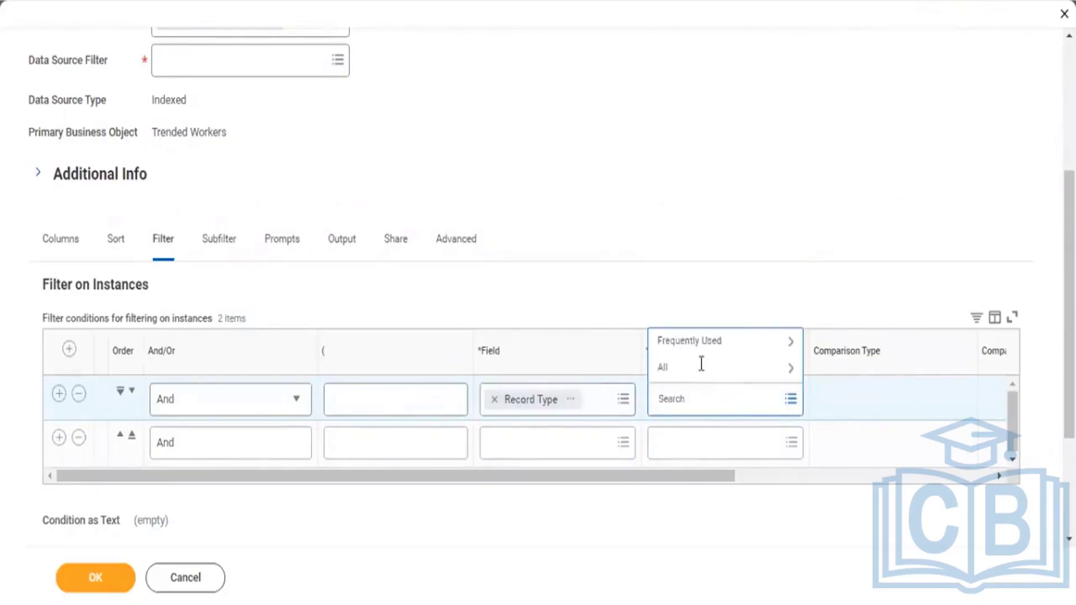
click(698, 343)
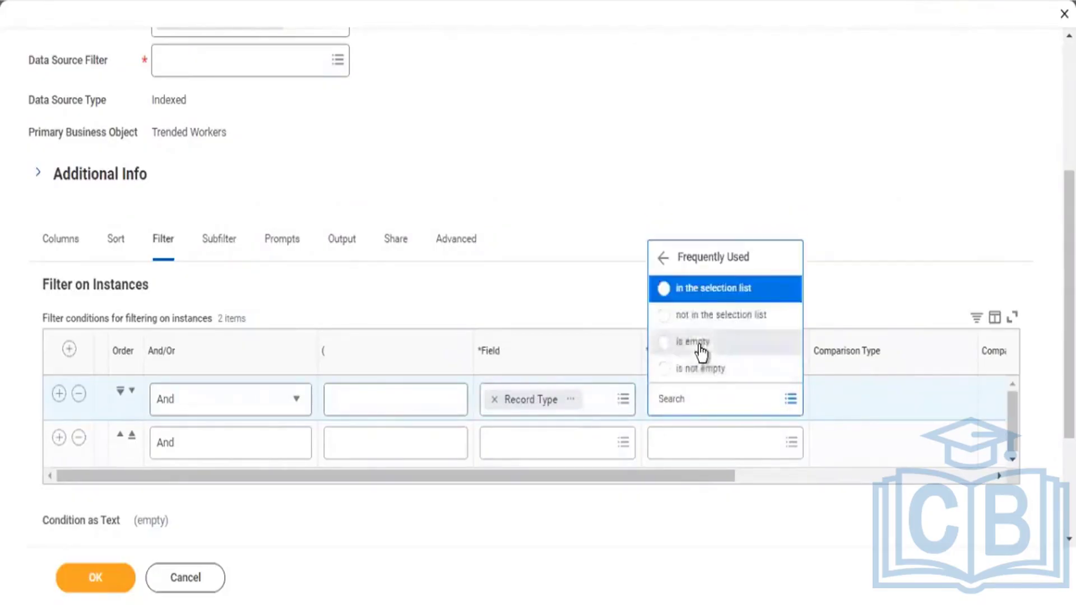
click(713, 288)
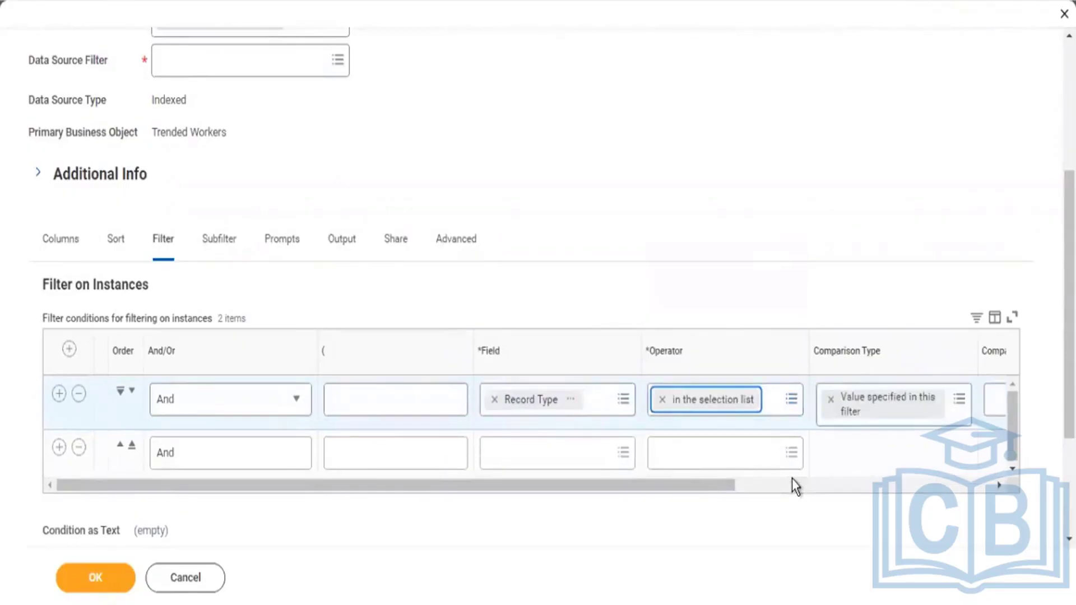
scroll(795, 485, right, 5)
click(696, 414)
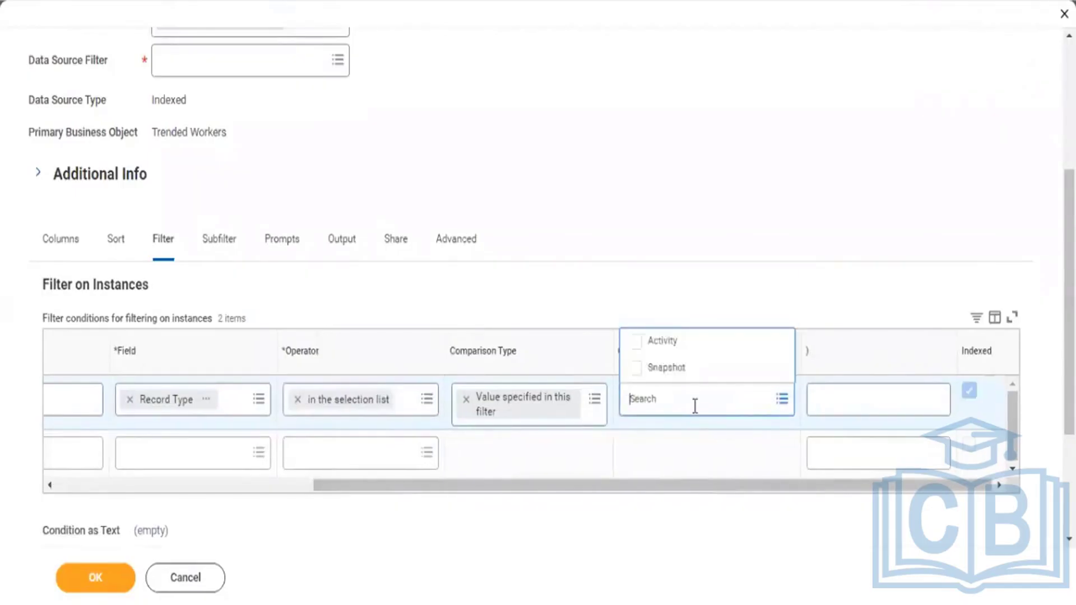
click(665, 343)
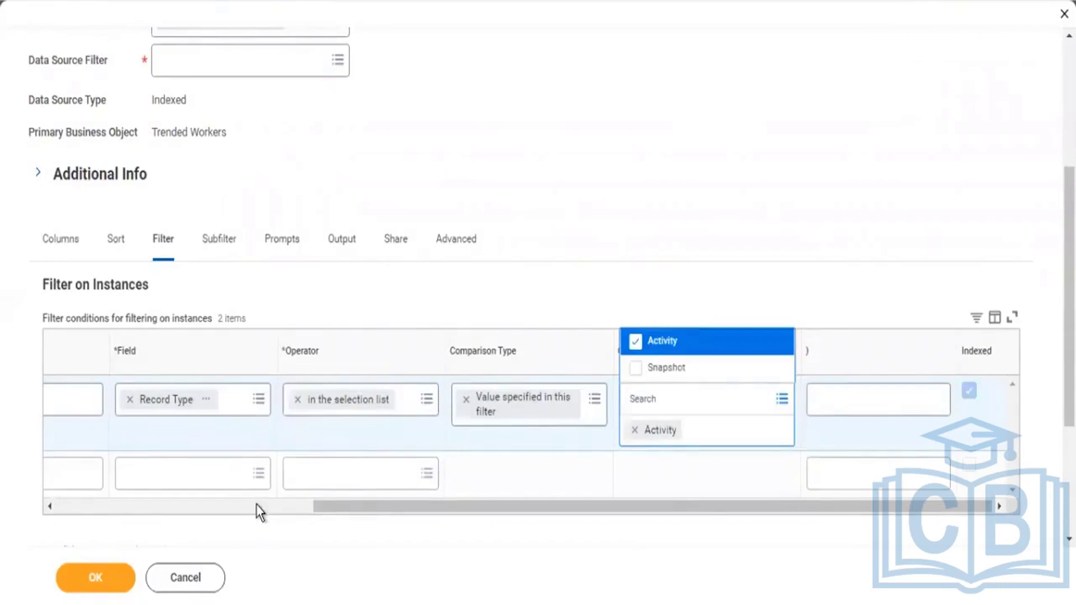
Step: Search for "Worker type" and set the second filter condition's field to Worker Type
click(256, 505)
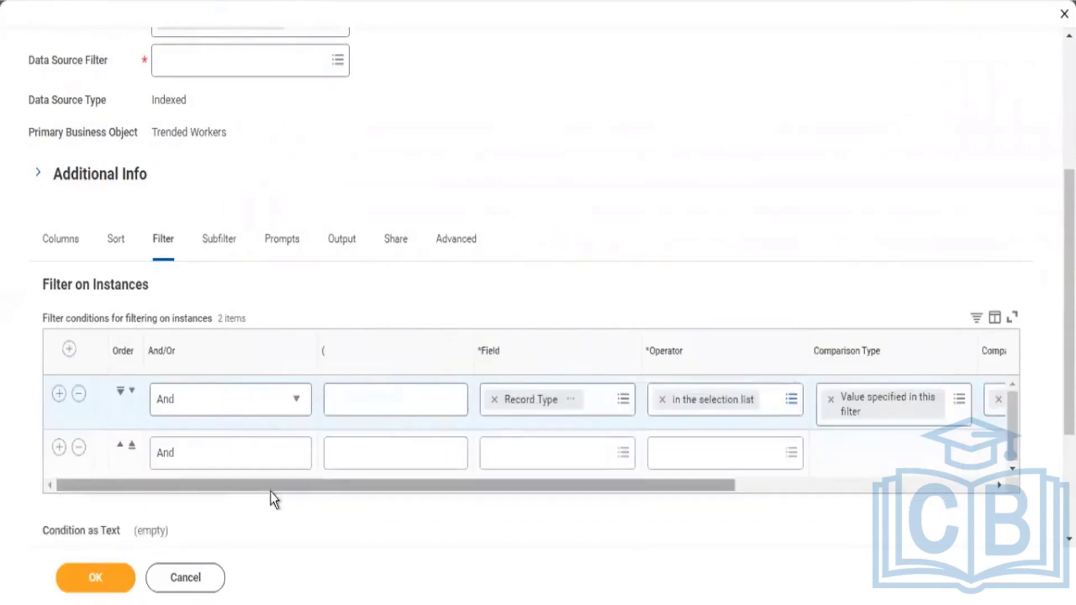
click(512, 448)
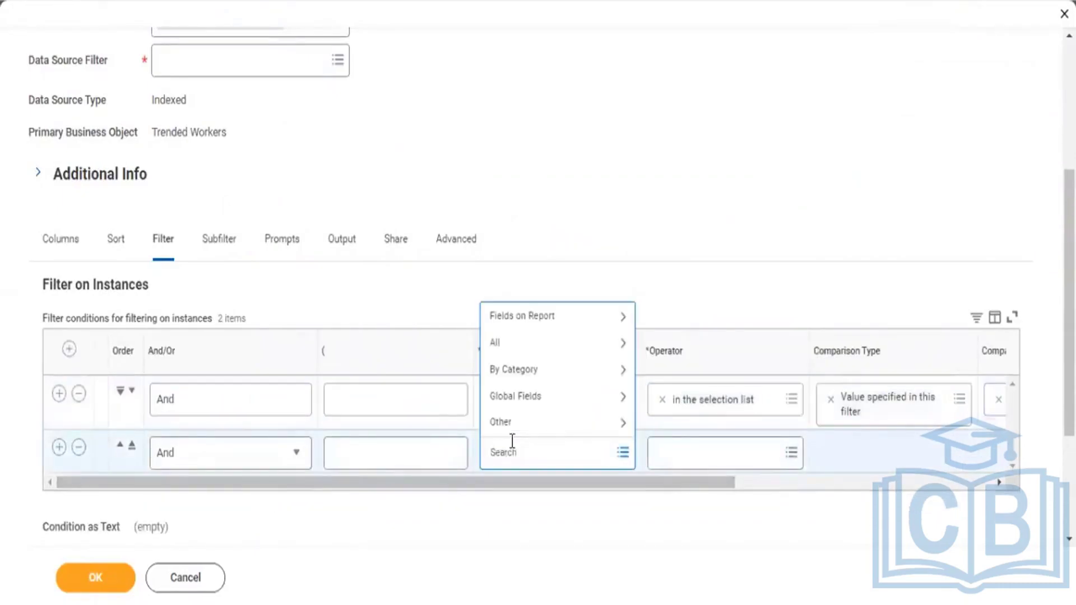
text(Wor)
text(ker)
key(BackSpace)
key(BackSpace)
key(BackSpace)
key(BackSpace)
key(BackSpace)
key(BackSpace)
text(Worker T)
shift+click(512, 441)
text(ype)
key(Return)
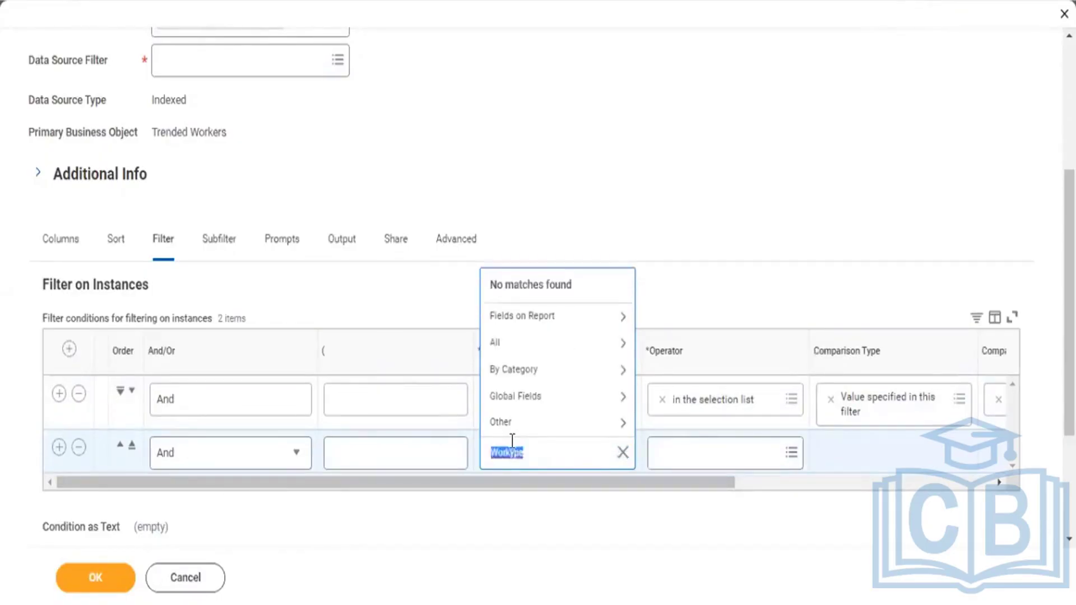
click(511, 454)
text(er t)
click(542, 453)
key(Return)
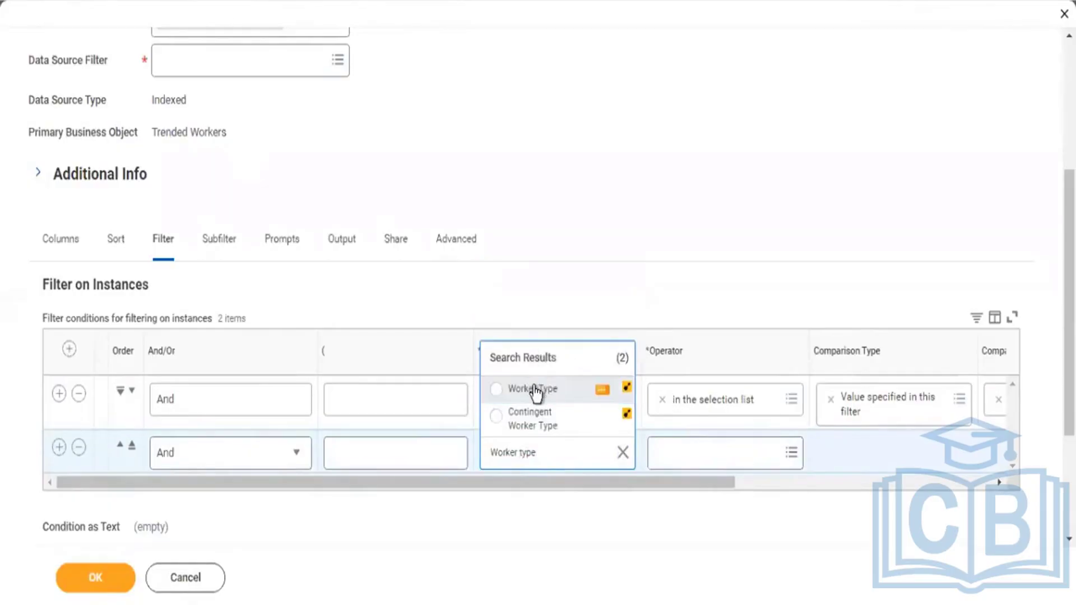
click(536, 392)
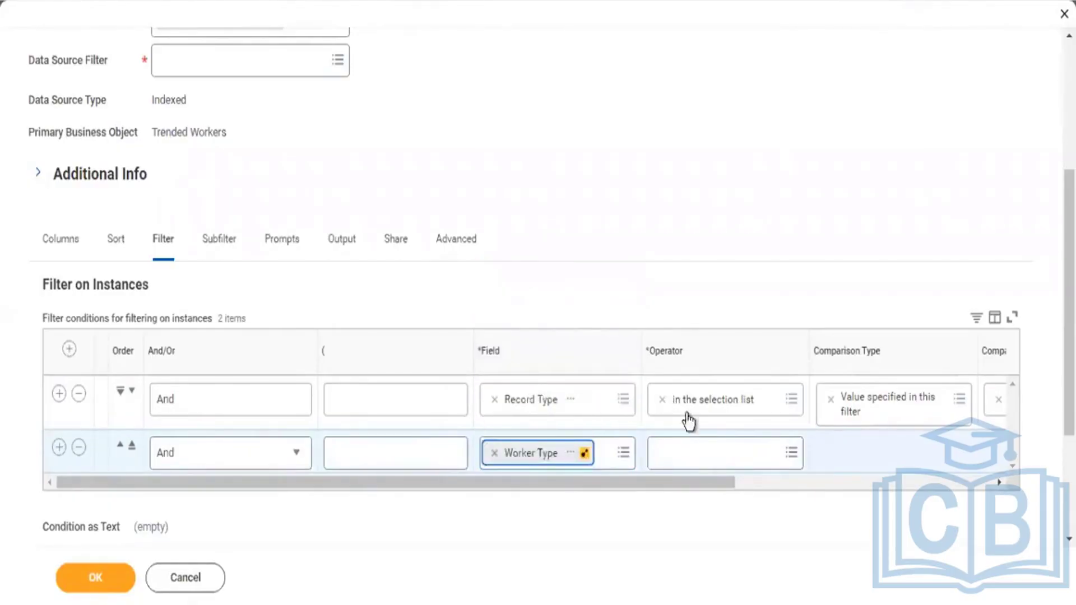
Step: Set the Worker Type condition's operator to "in the selection list" and its comparison value to Employee
click(706, 450)
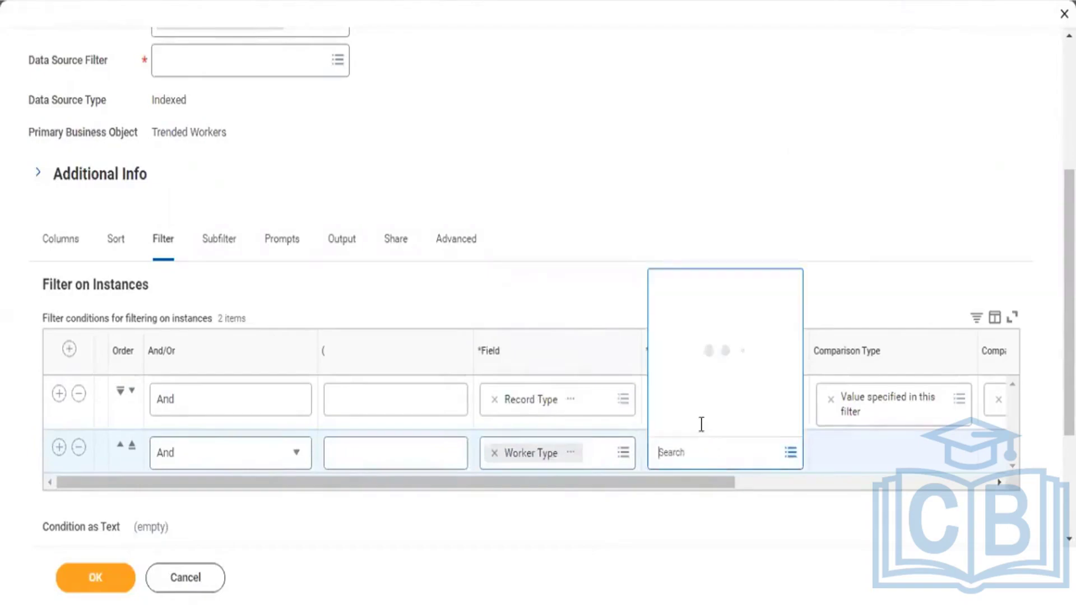
click(695, 397)
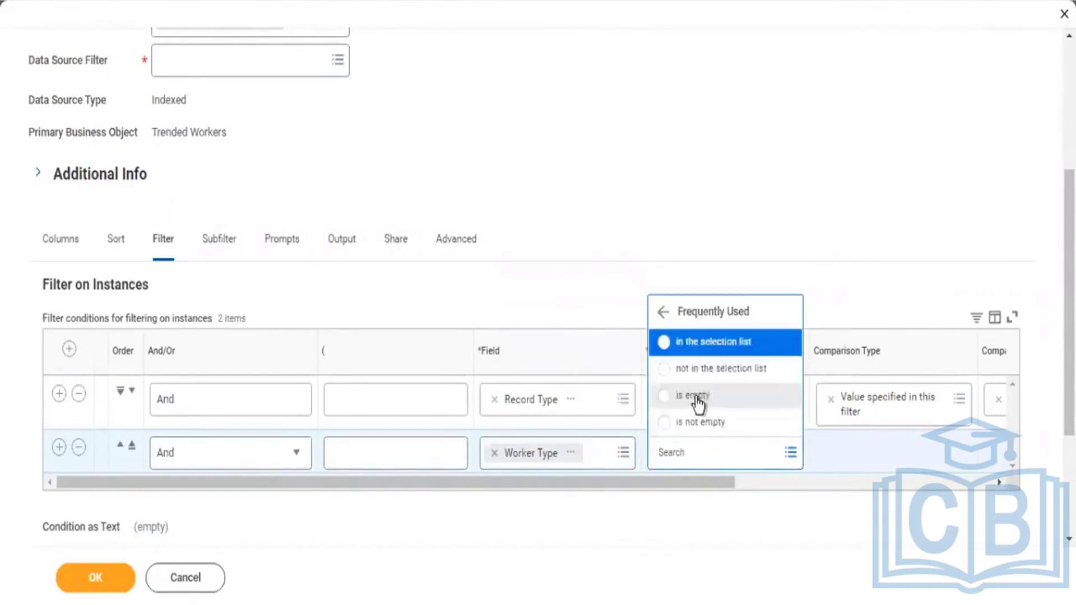
click(700, 343)
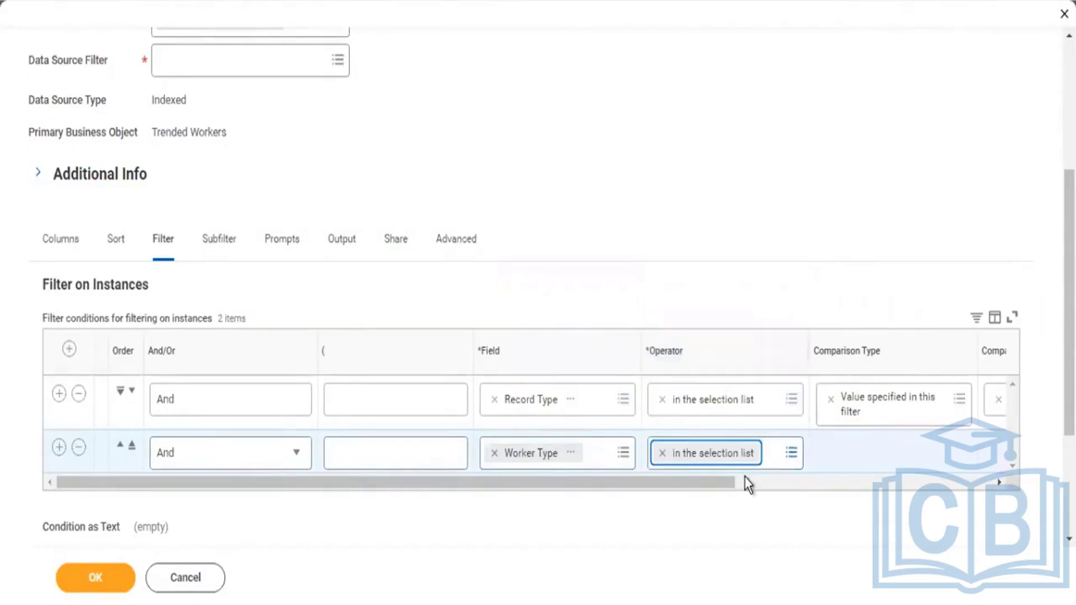
click(785, 491)
click(652, 463)
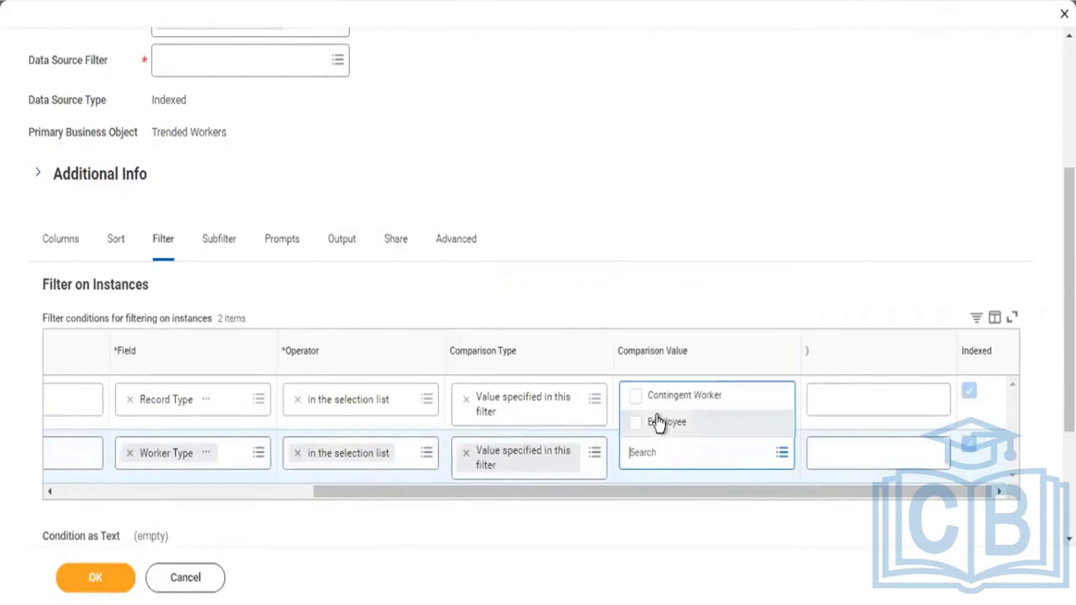
click(659, 423)
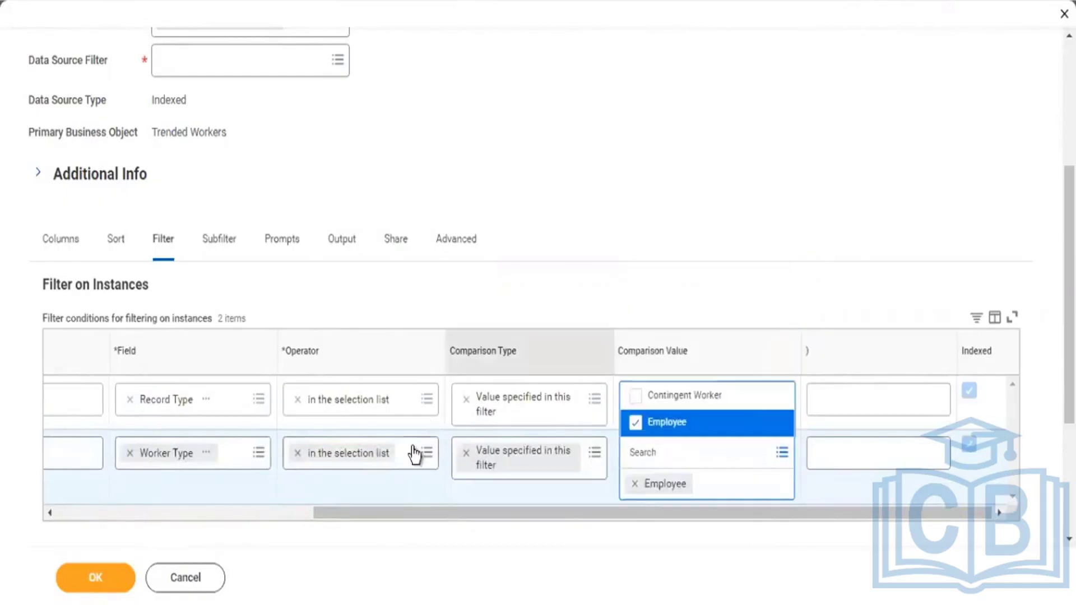
Step: Add a third filter condition, search for "business process" and set its field to Business Process Type
click(295, 513)
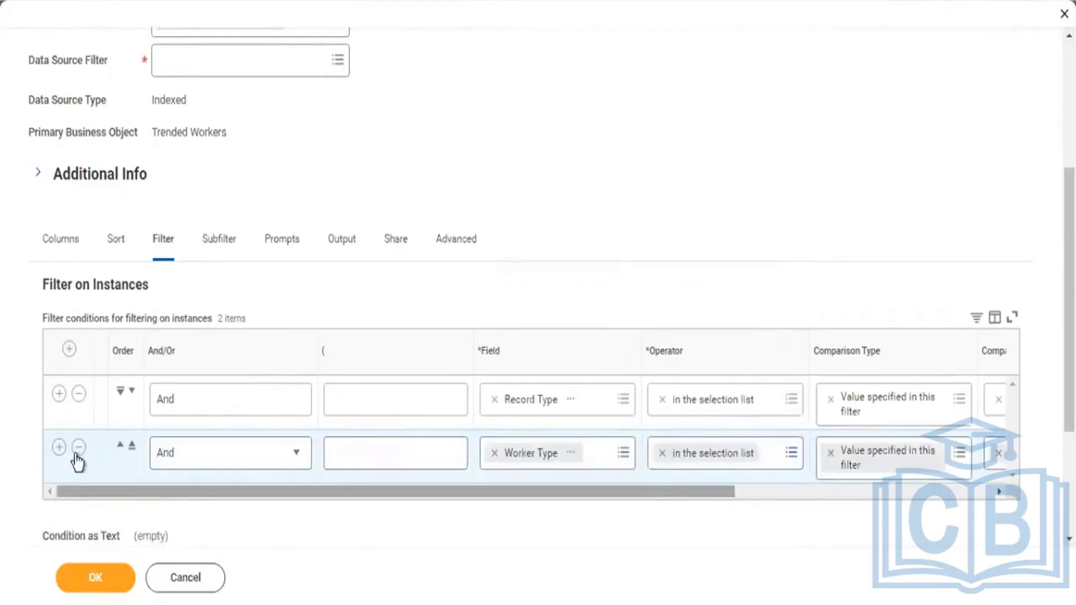
click(59, 447)
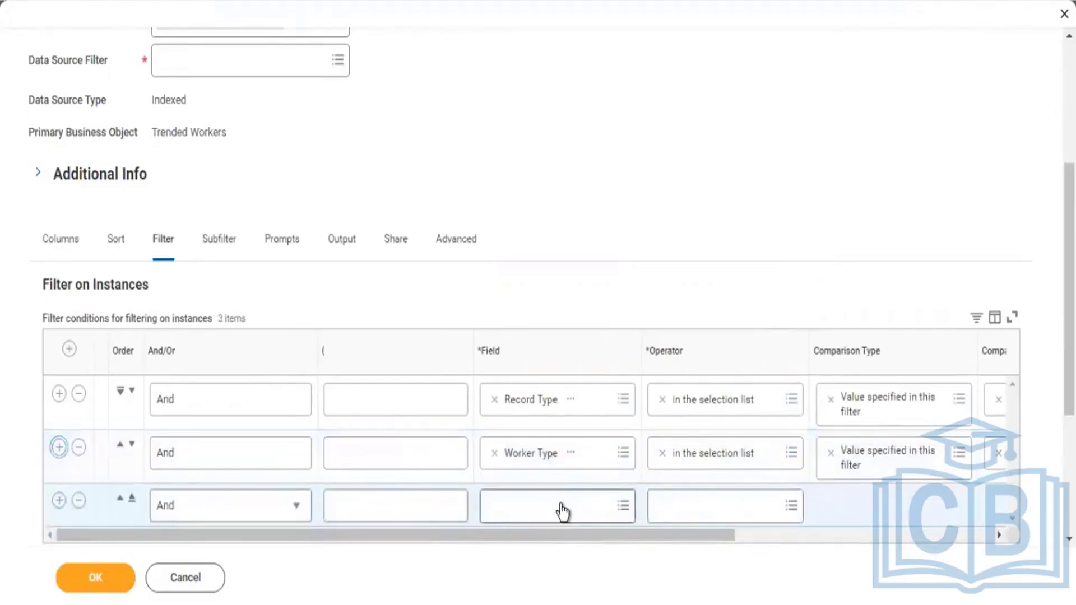
click(562, 505)
text(business proc)
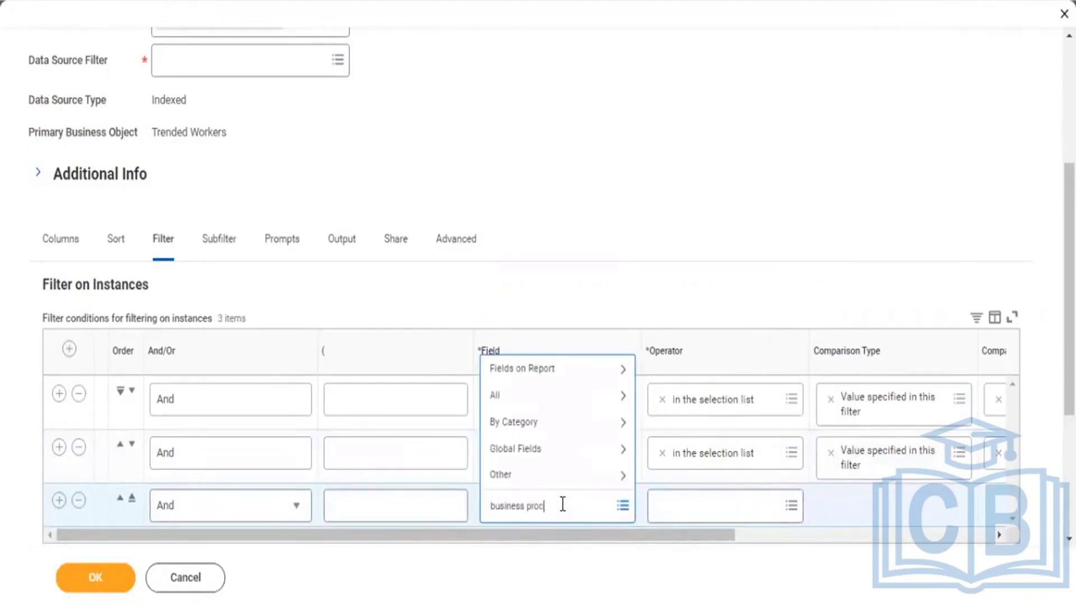
text(ess)
key(Return)
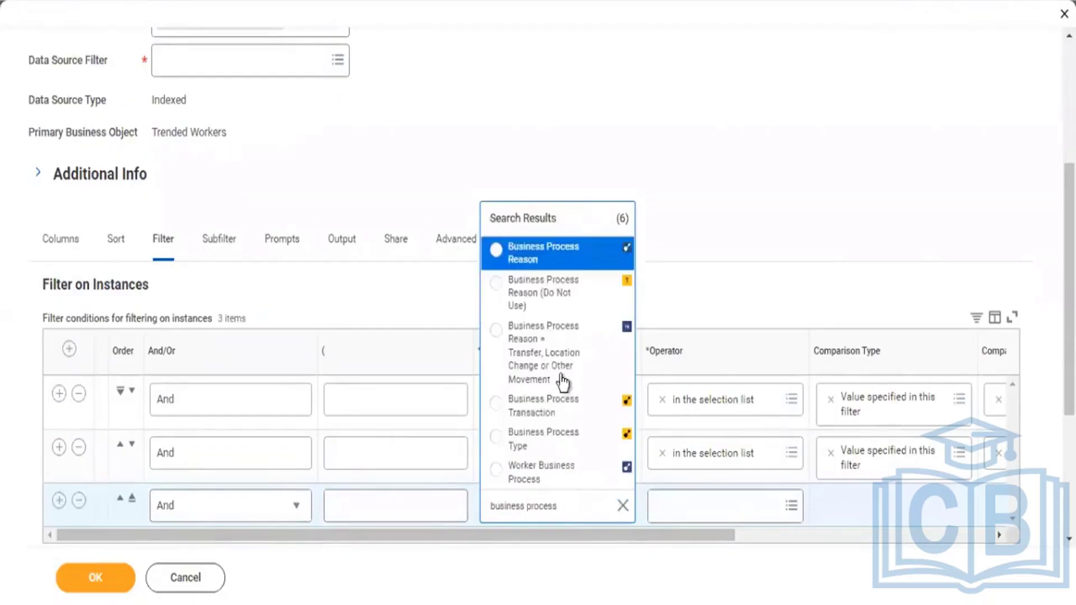
click(537, 434)
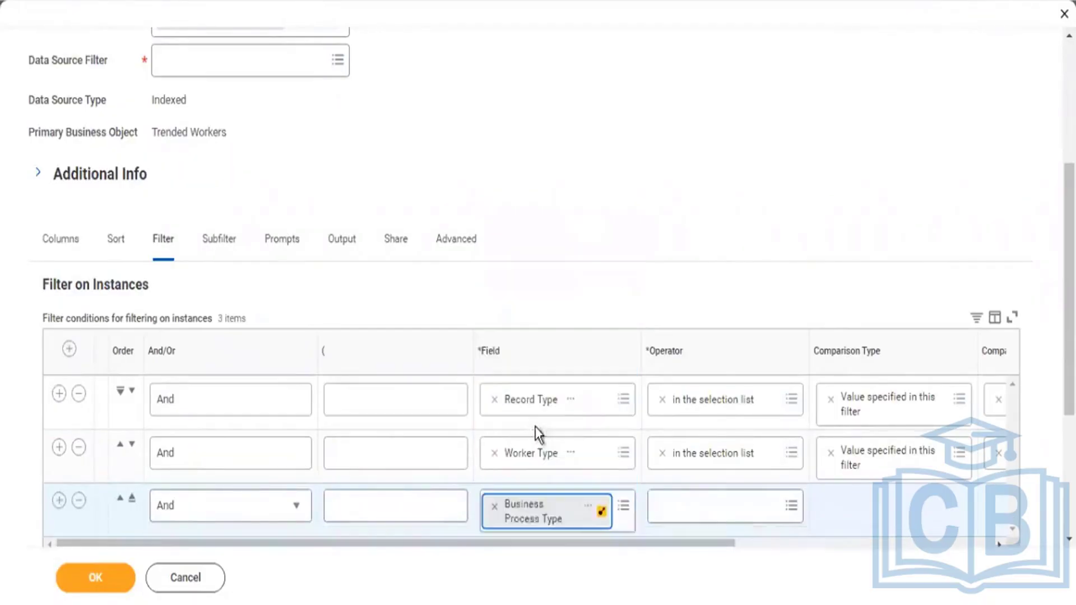
Step: Set the Business Process Type condition's operator to "in the selection list" and its comparison value to Termination
click(714, 515)
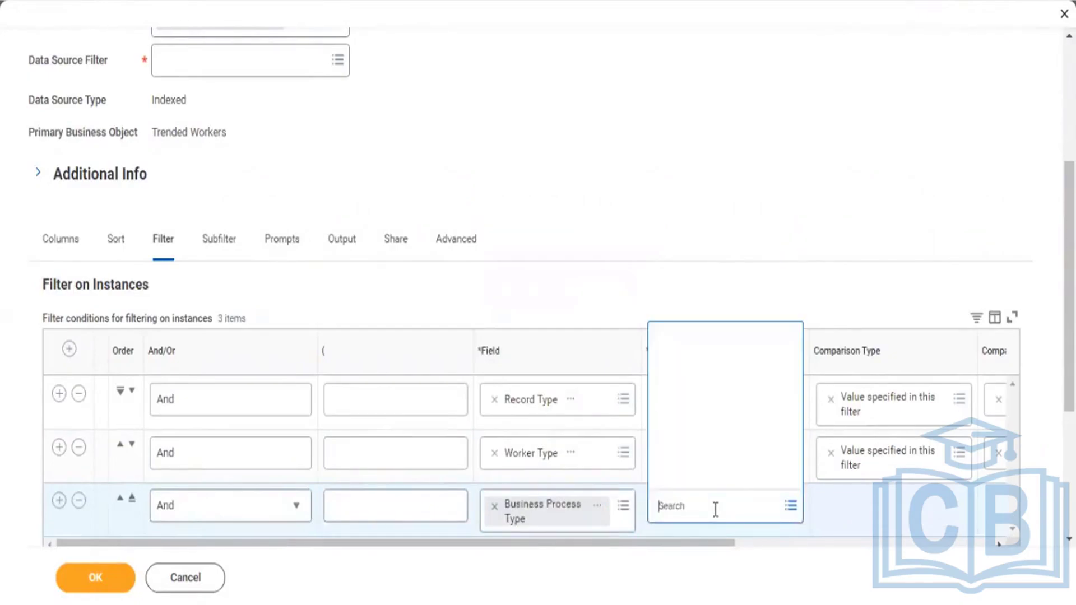
click(712, 453)
click(709, 397)
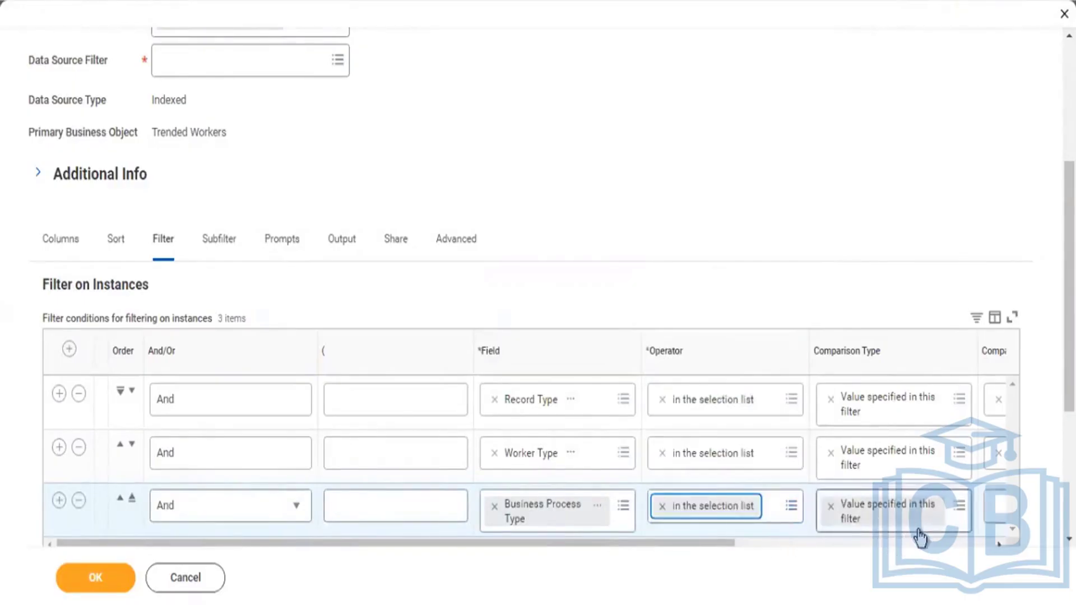
click(994, 509)
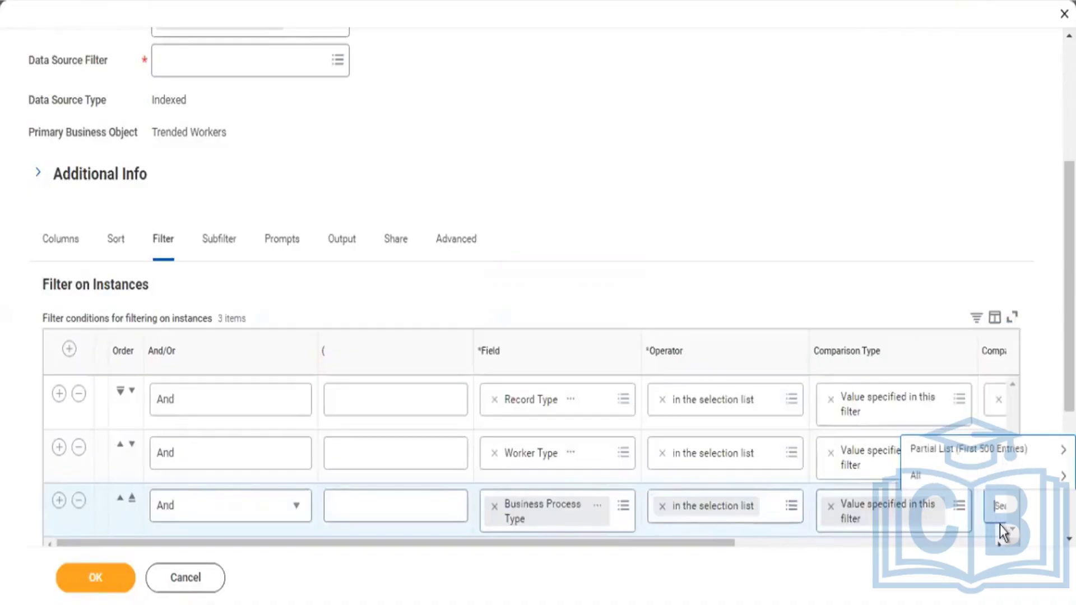
text(term)
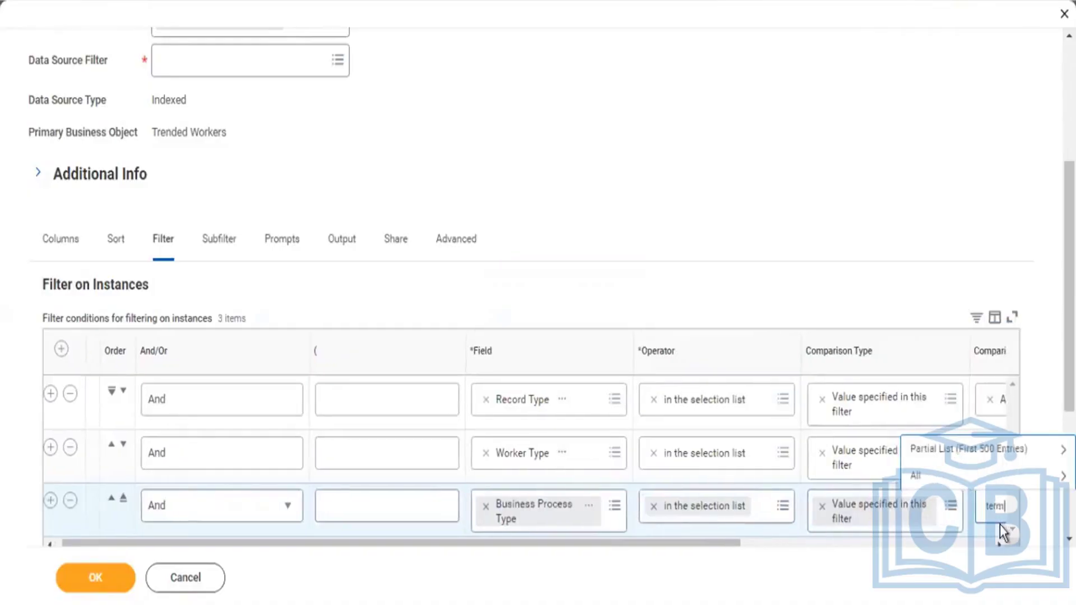
text(i)
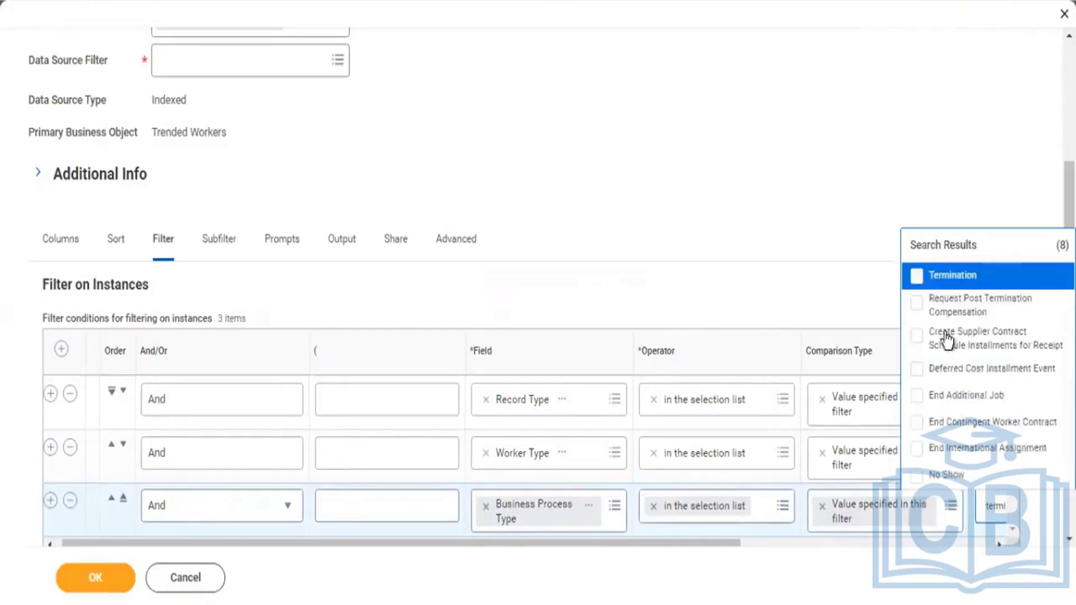
click(947, 276)
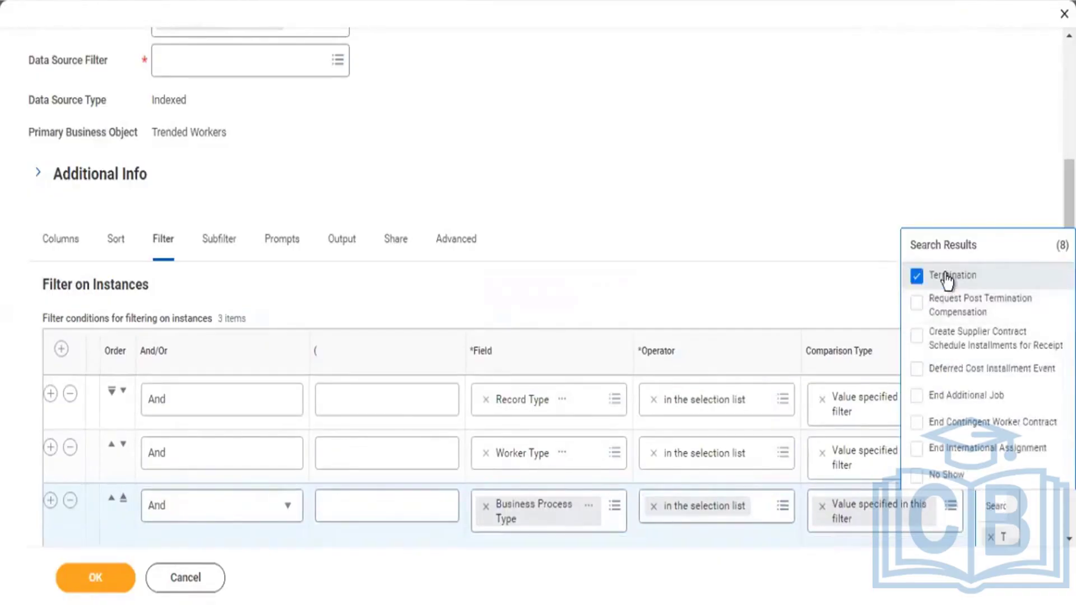
click(868, 224)
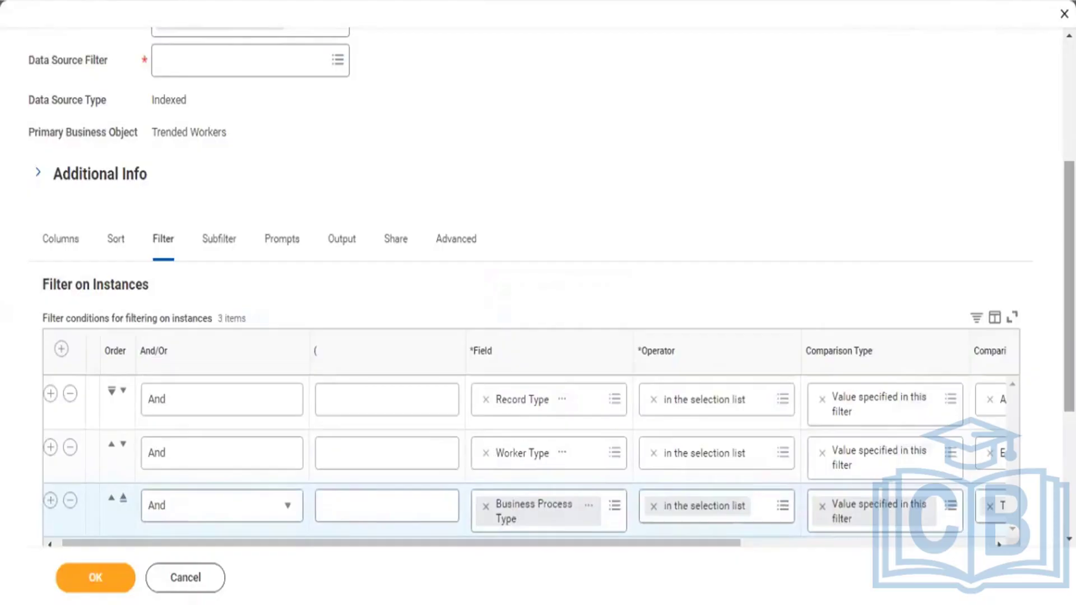
Step: Add a fourth filter condition, search for "Record Date" and set its field to Record Date
scroll(35, 303, down, 4)
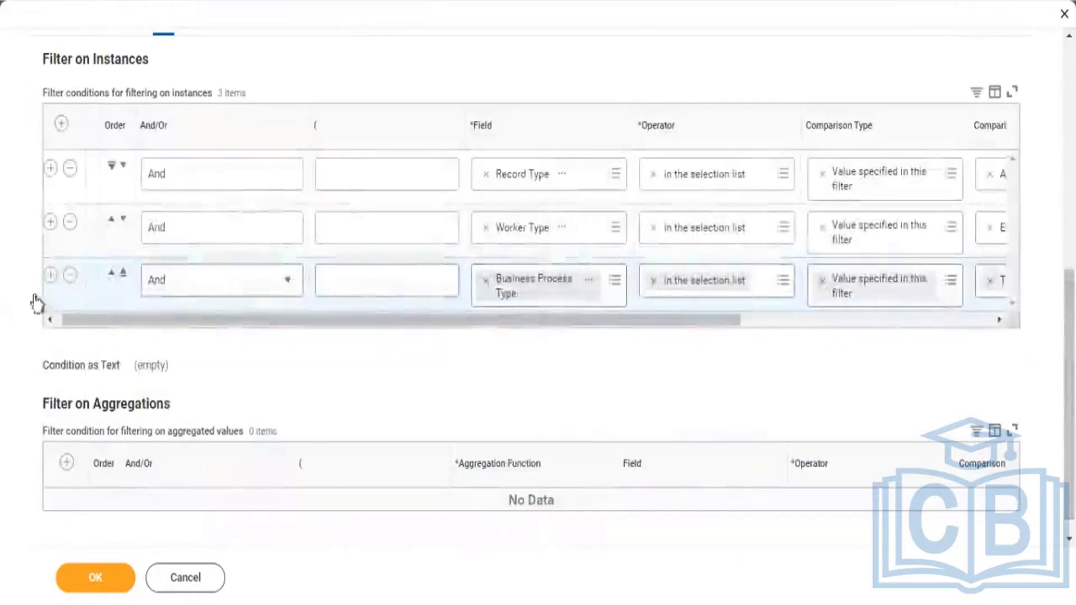
click(50, 277)
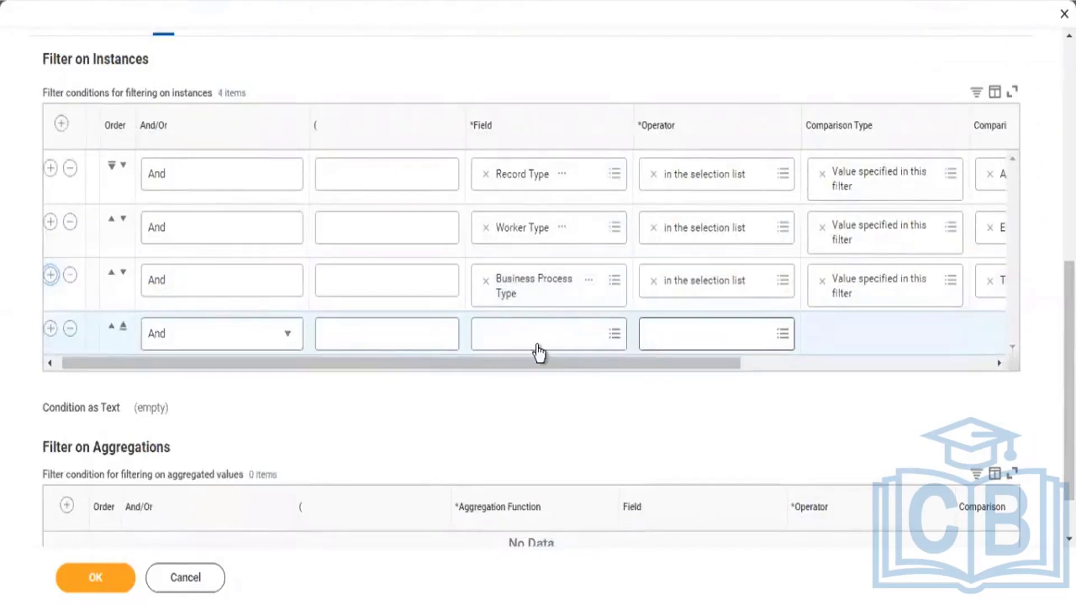
click(538, 344)
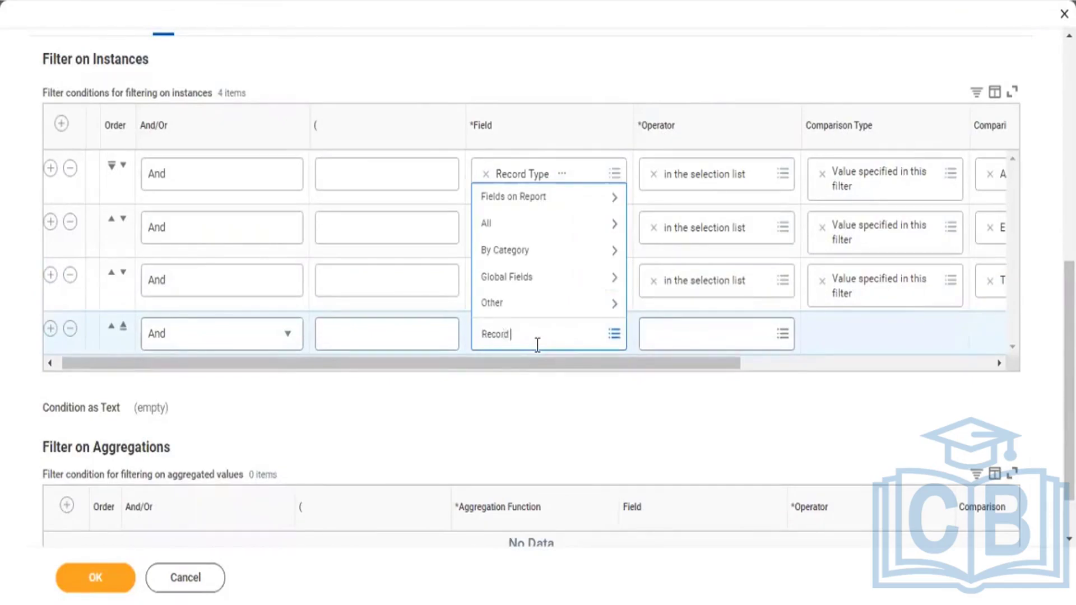
key(Return)
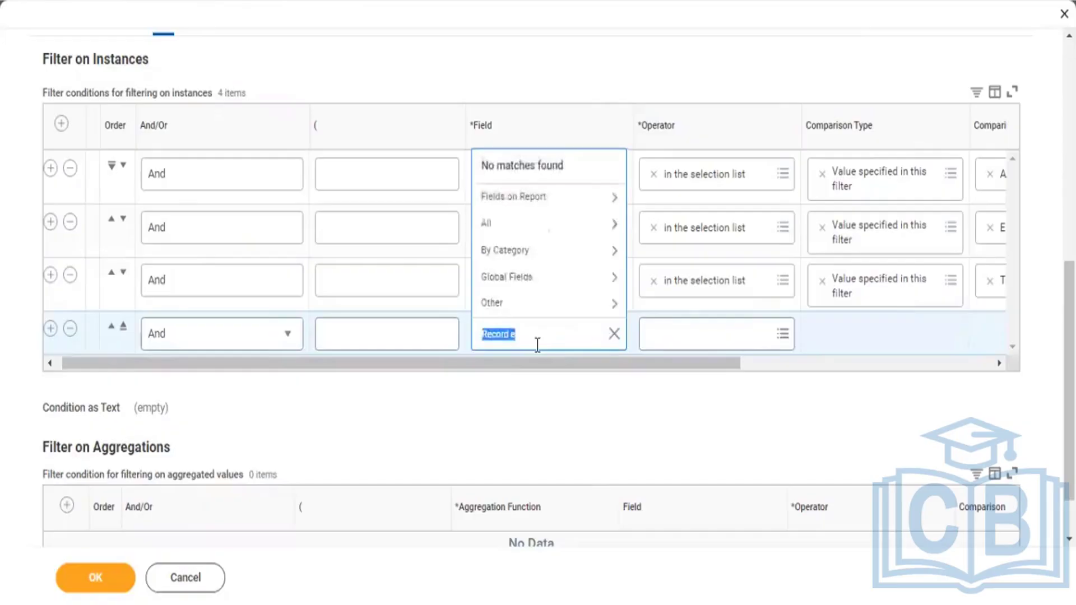
click(538, 344)
text(e)
key(Return)
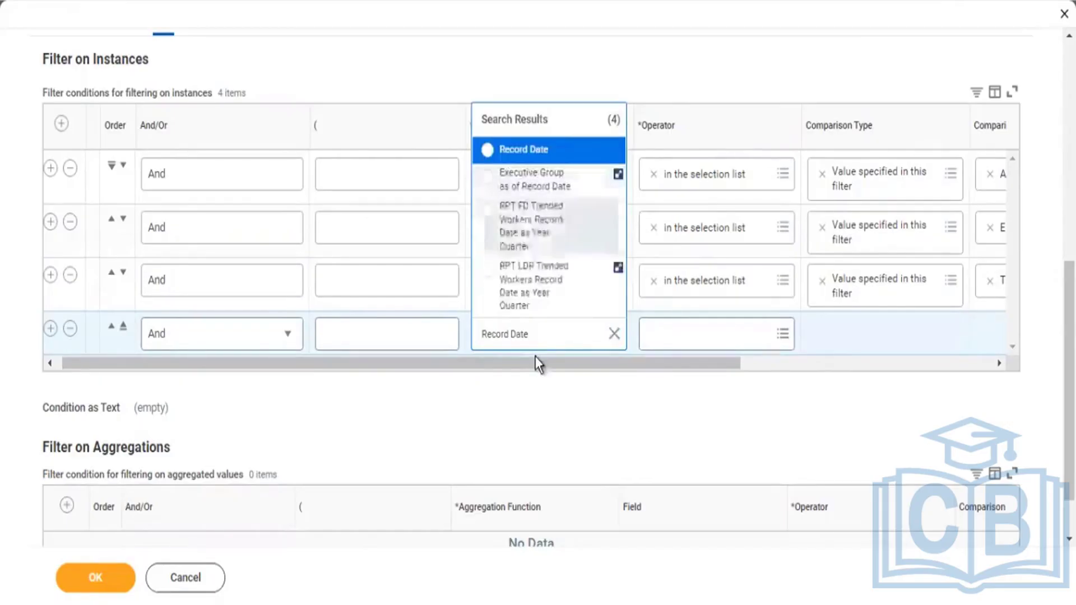
click(526, 154)
Step: Set the Record Date condition's operator to "greater than or equal to"
click(675, 336)
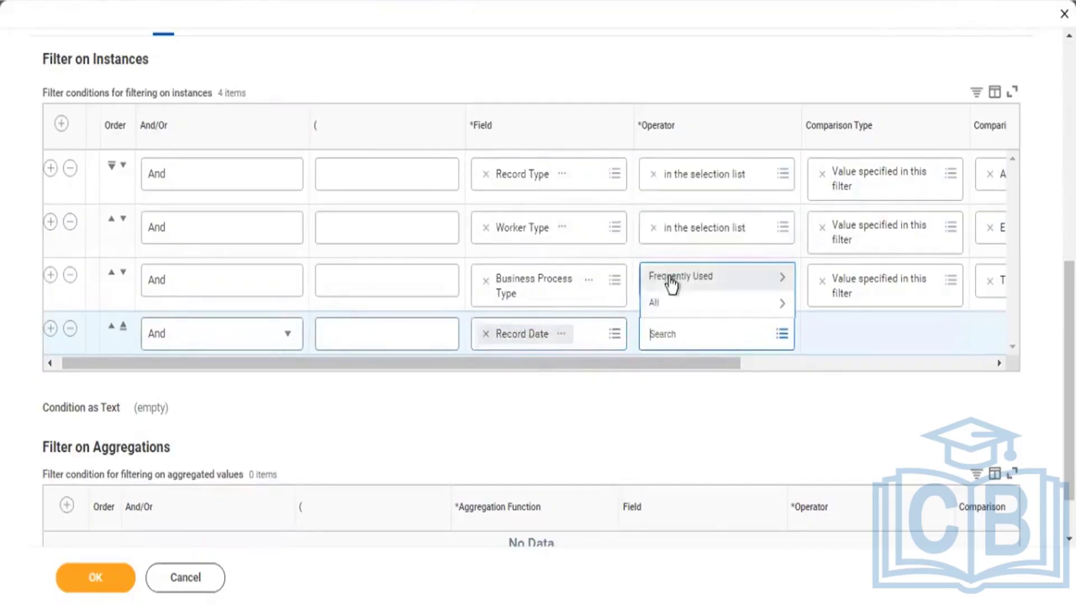
click(672, 280)
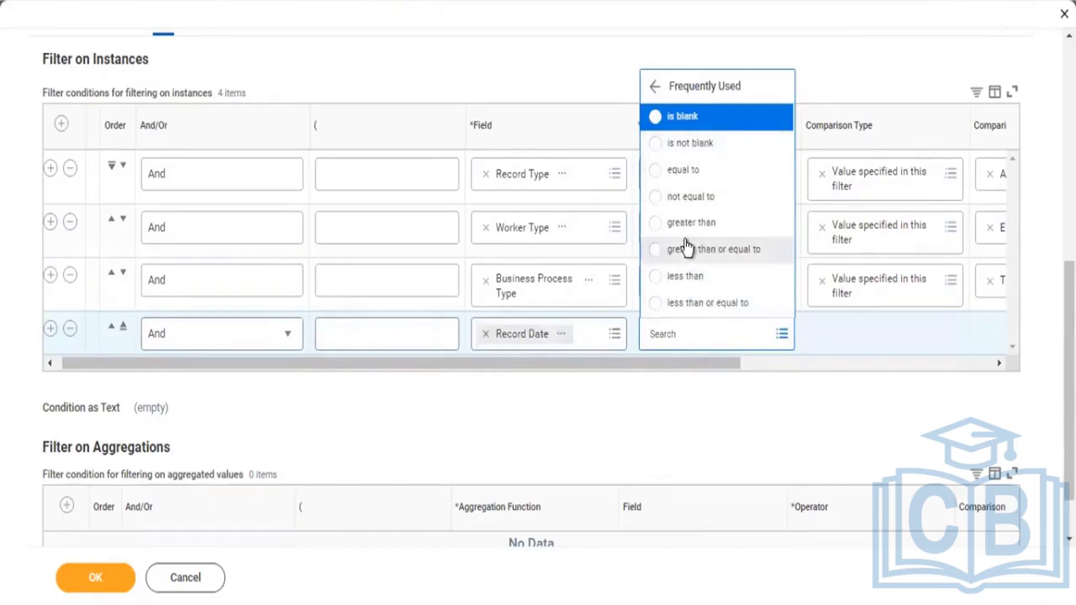
click(711, 257)
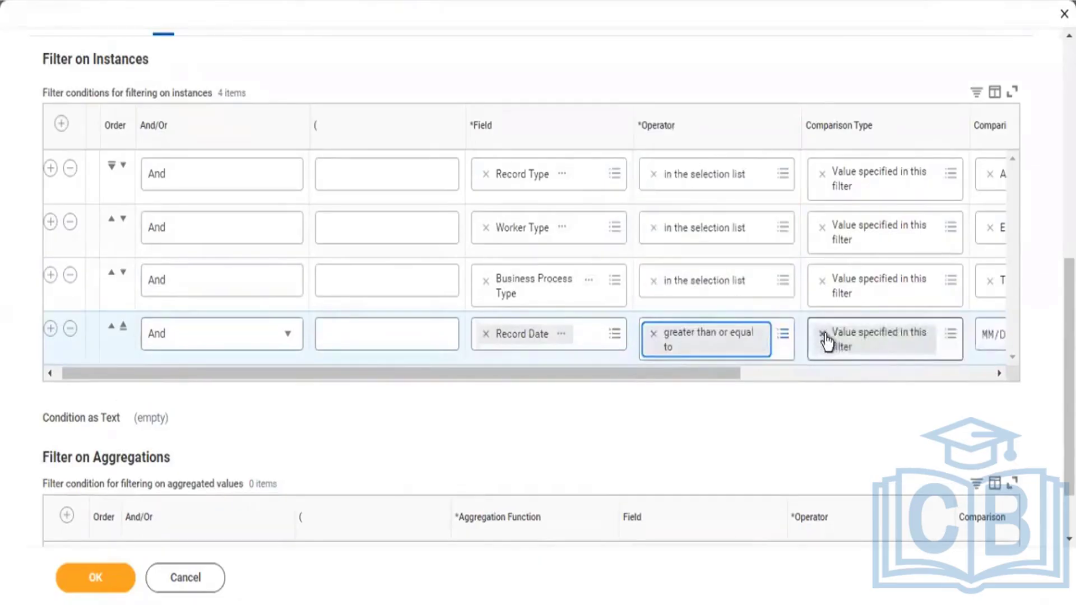
Step: Set the Record Date condition's comparison type to "Prompt the user for the value and ignore the filter condition if the value is blank"
click(823, 338)
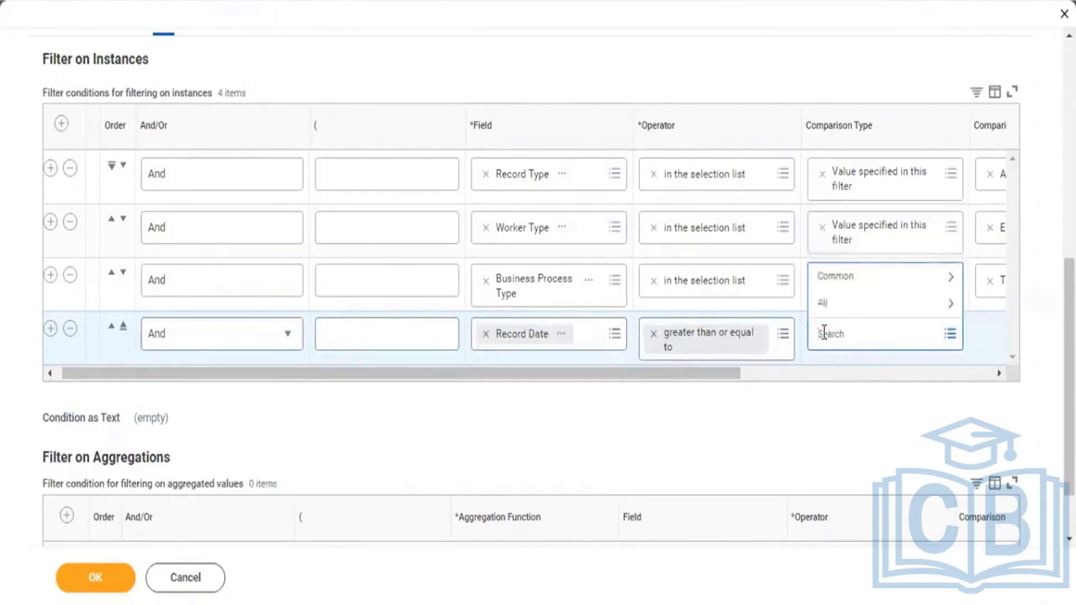
click(835, 280)
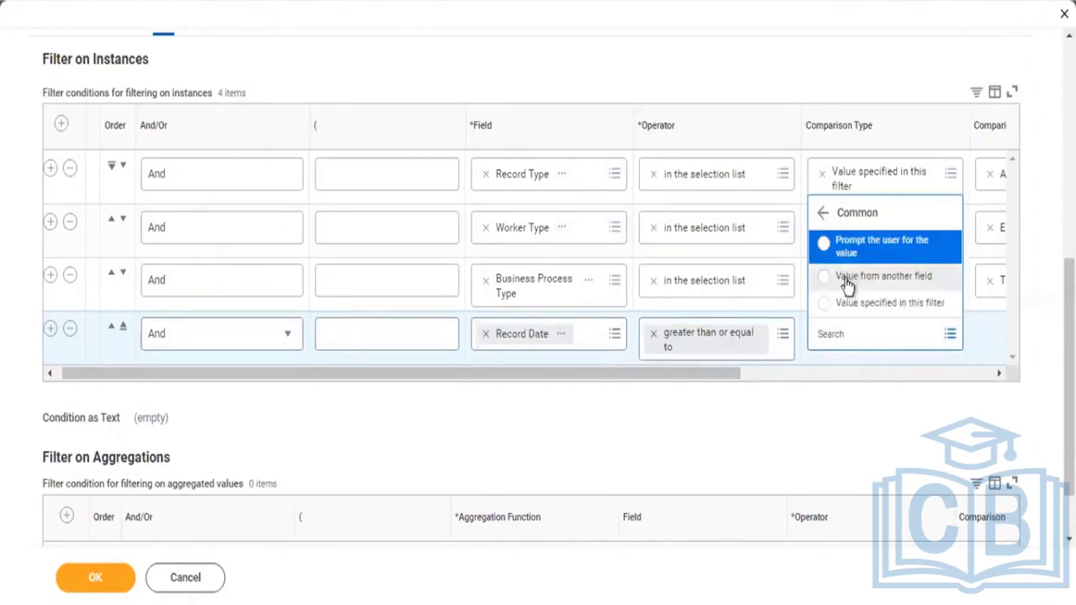
click(828, 234)
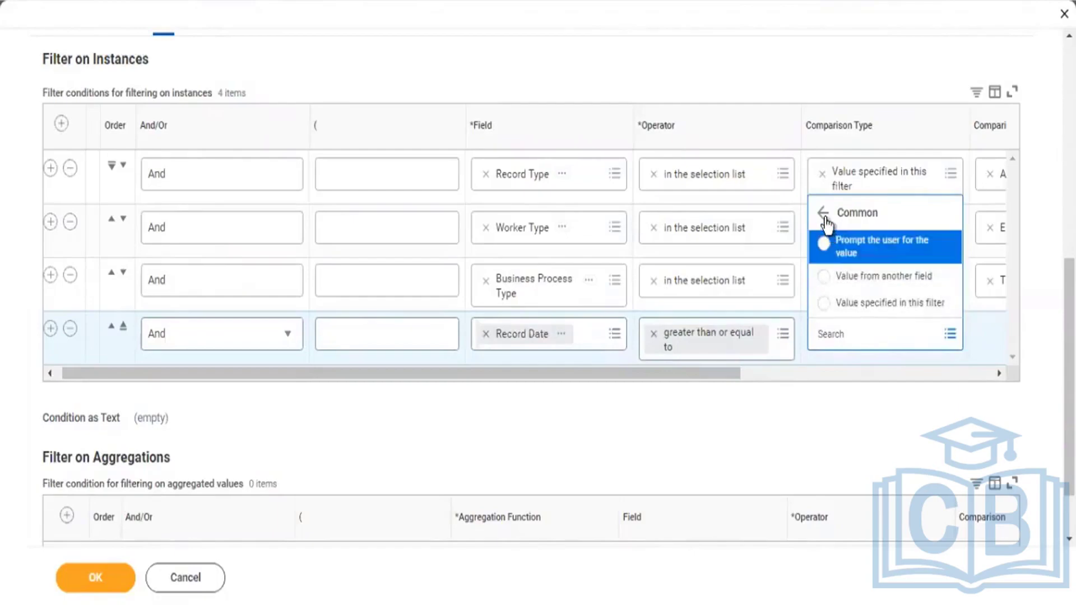
click(826, 219)
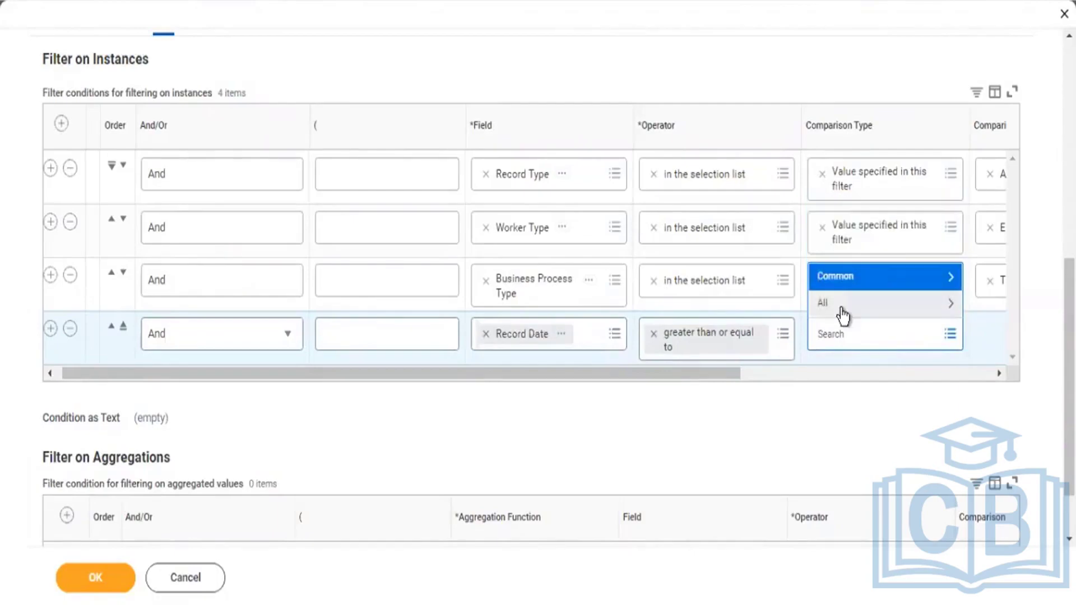
click(840, 309)
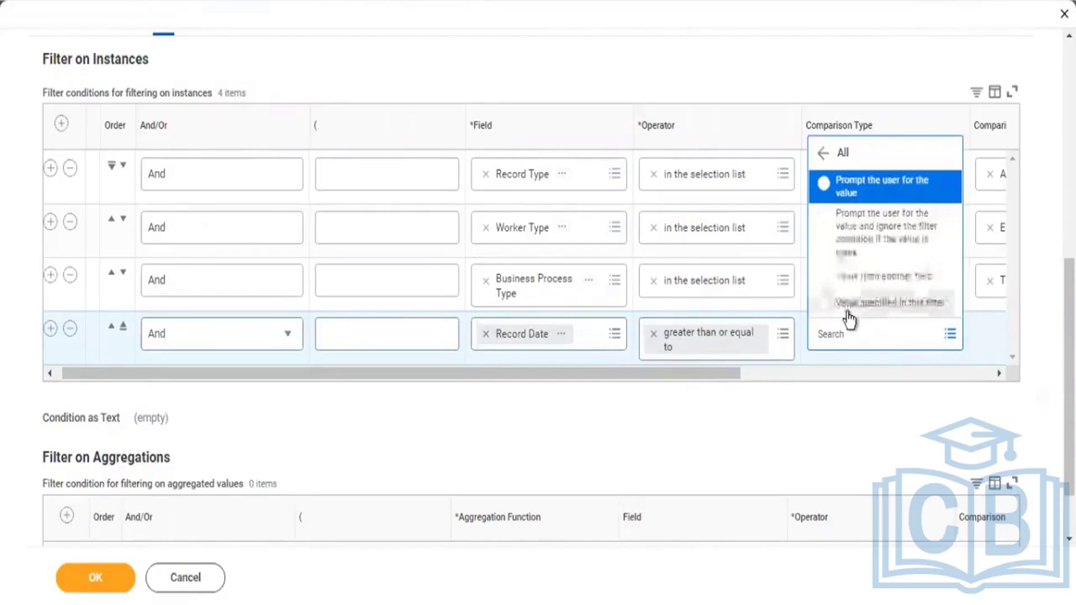
click(851, 230)
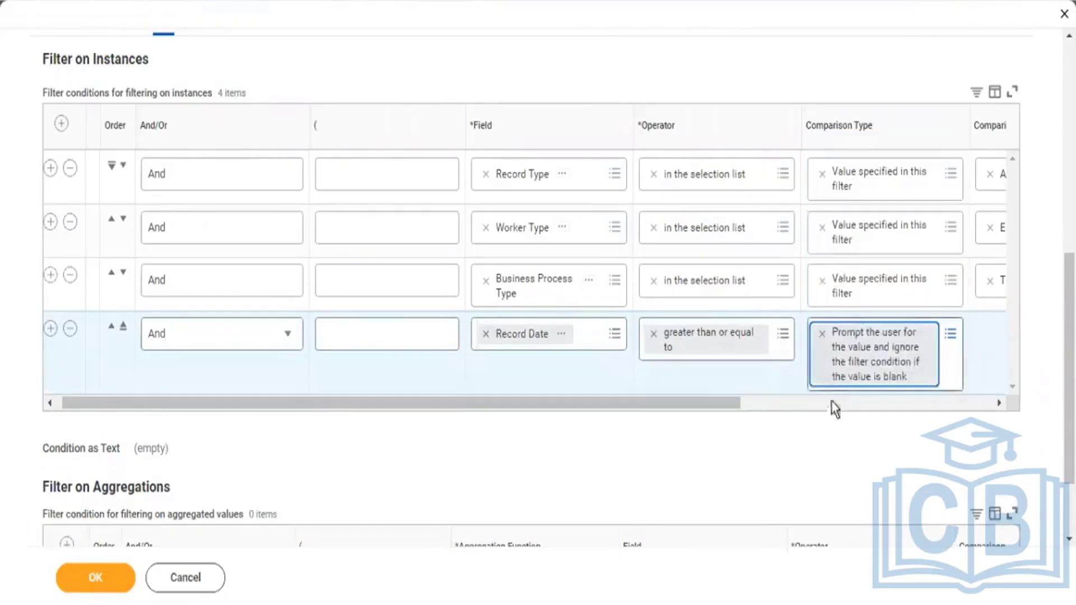
click(822, 403)
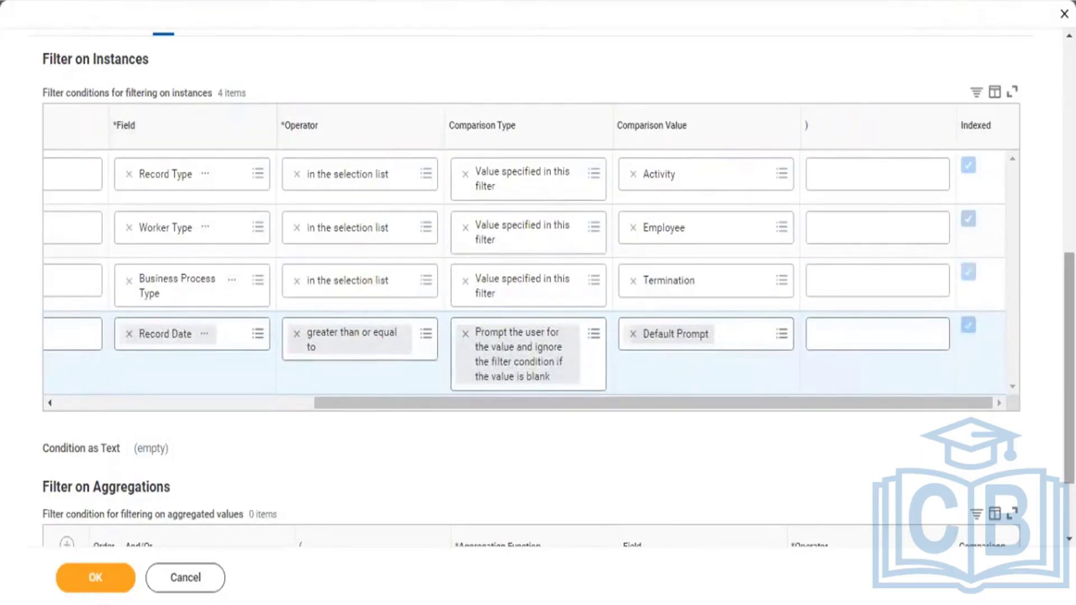
Step: Populate the undefined prompt defaults and move the Time Series Start Date prompt above Time Series End Date
scroll(708, 293, up, 3)
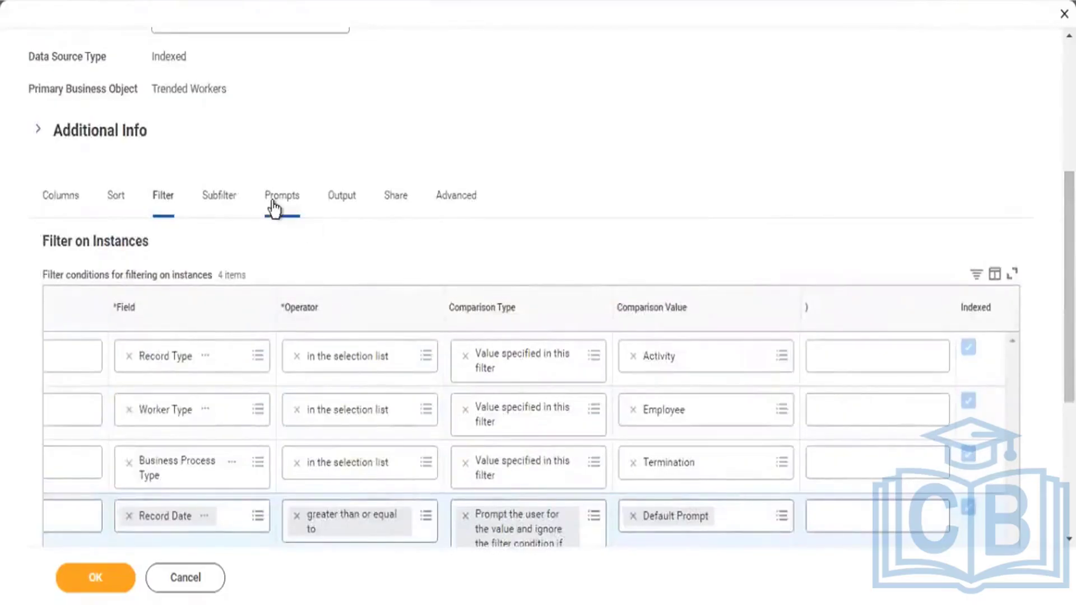
click(306, 193)
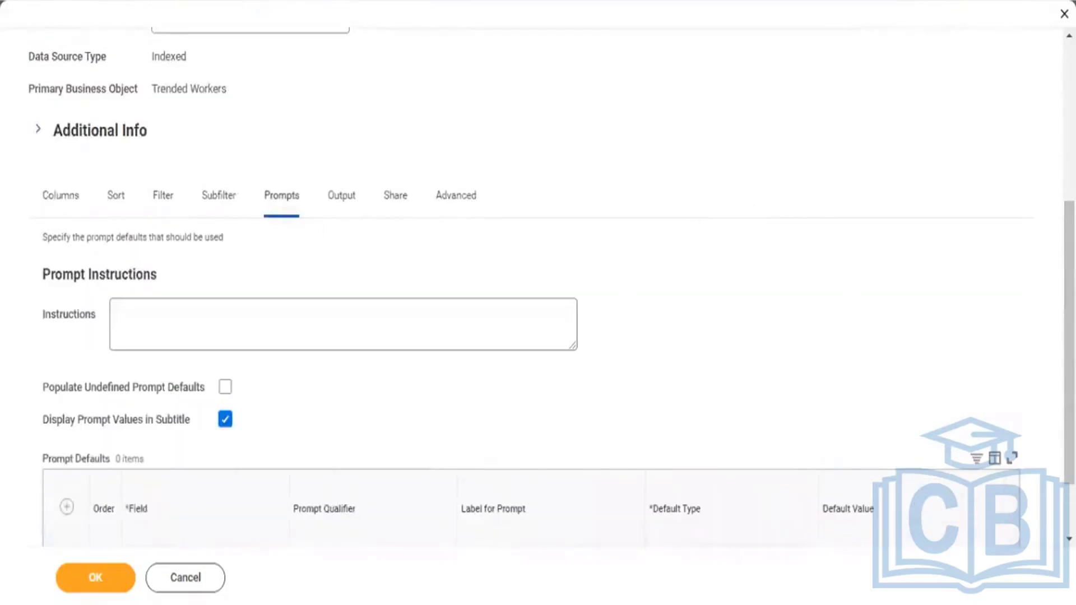
scroll(932, 224, down, 2)
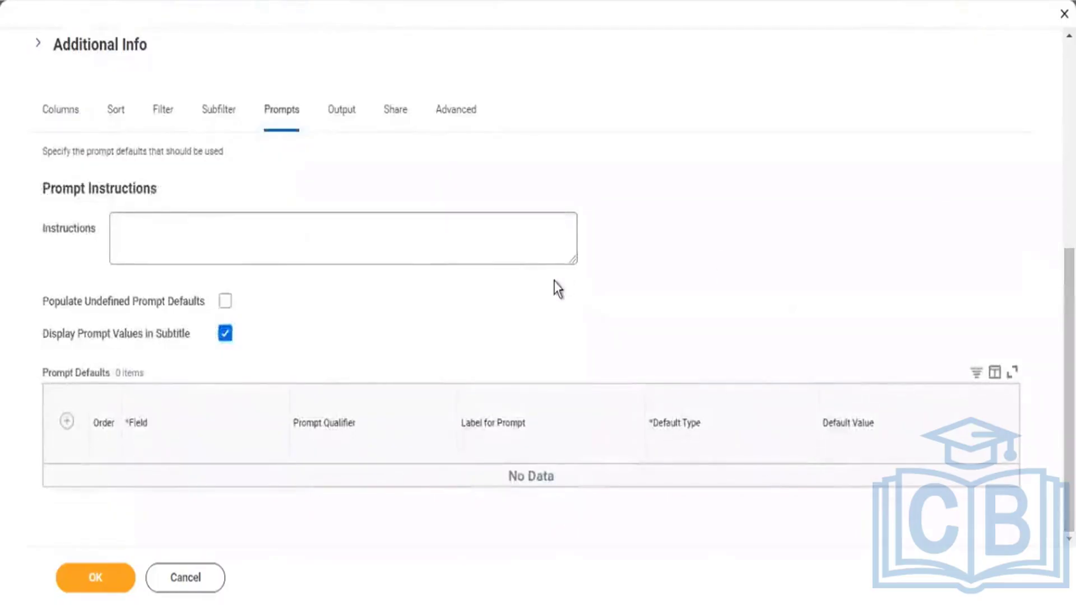
click(227, 302)
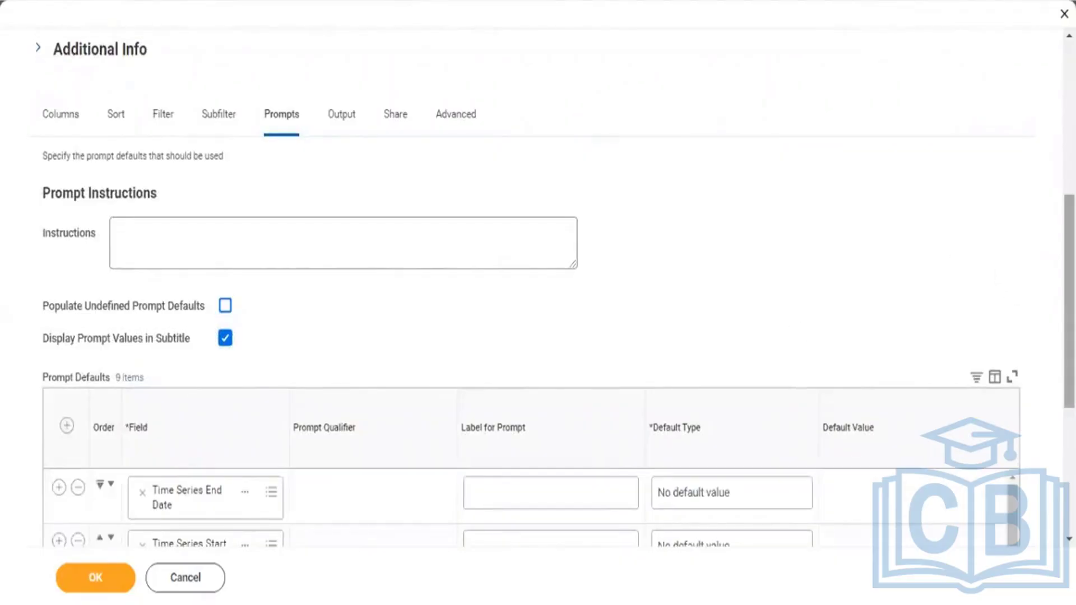
scroll(862, 289, down, 5)
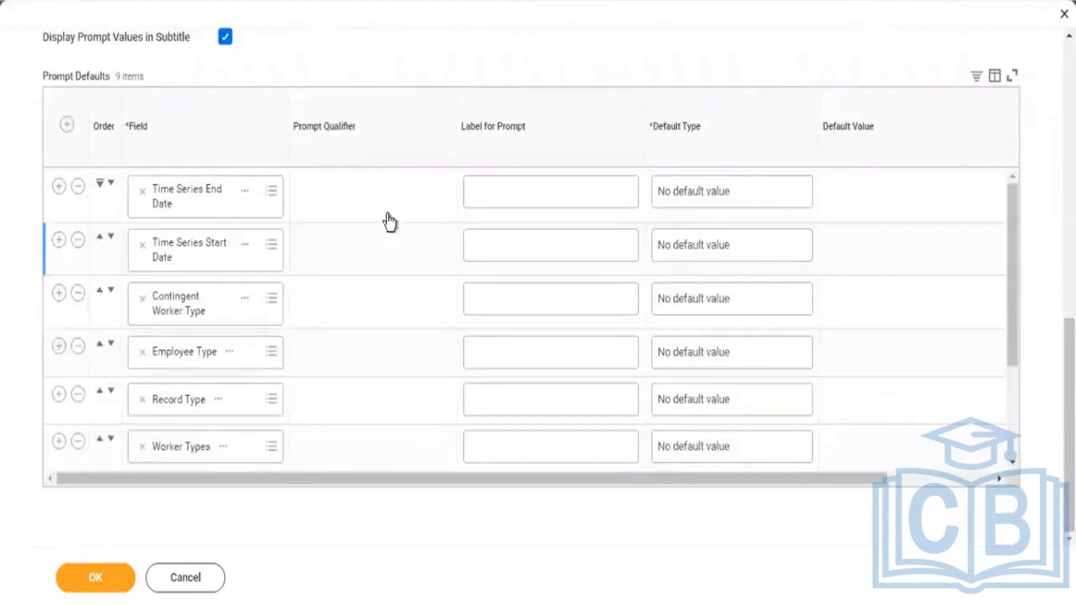
click(100, 237)
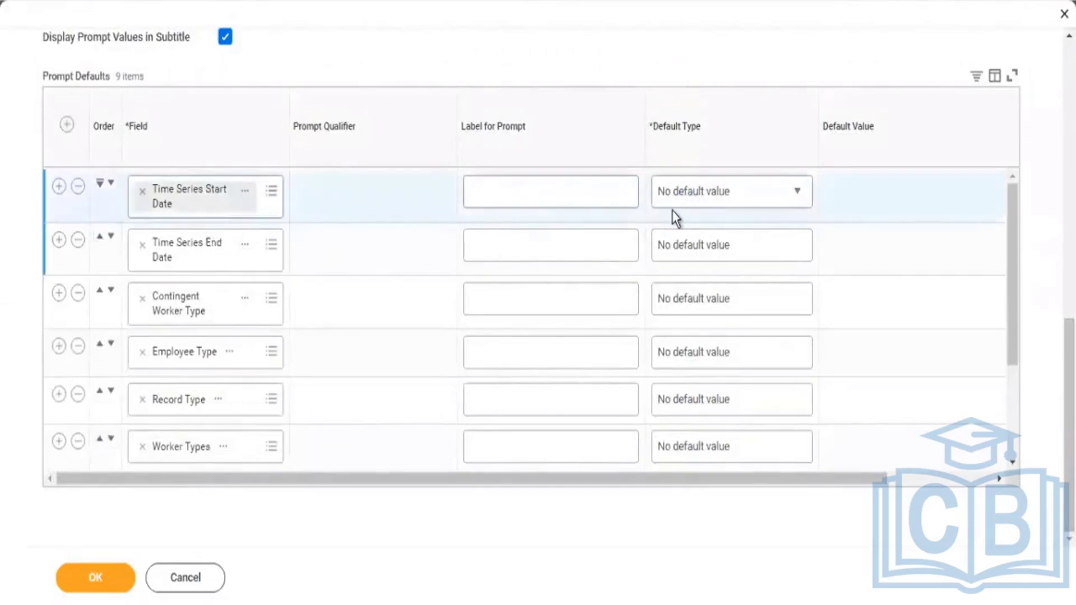
Step: Keep the Contingent Worker Type prompt at "No default value" and set it to Do Not Prompt at Runtime
click(695, 301)
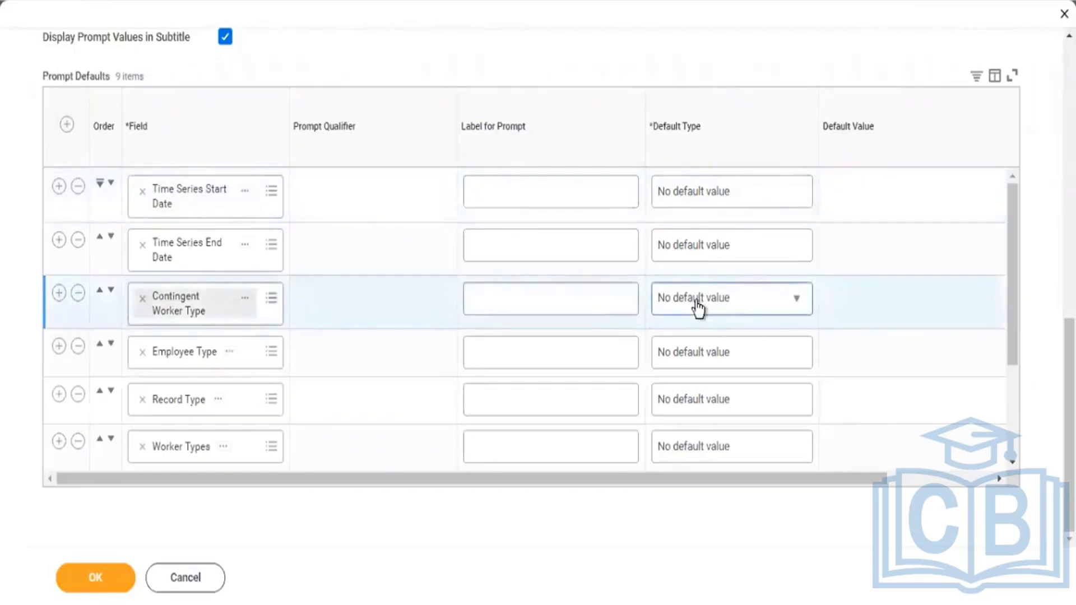
click(698, 308)
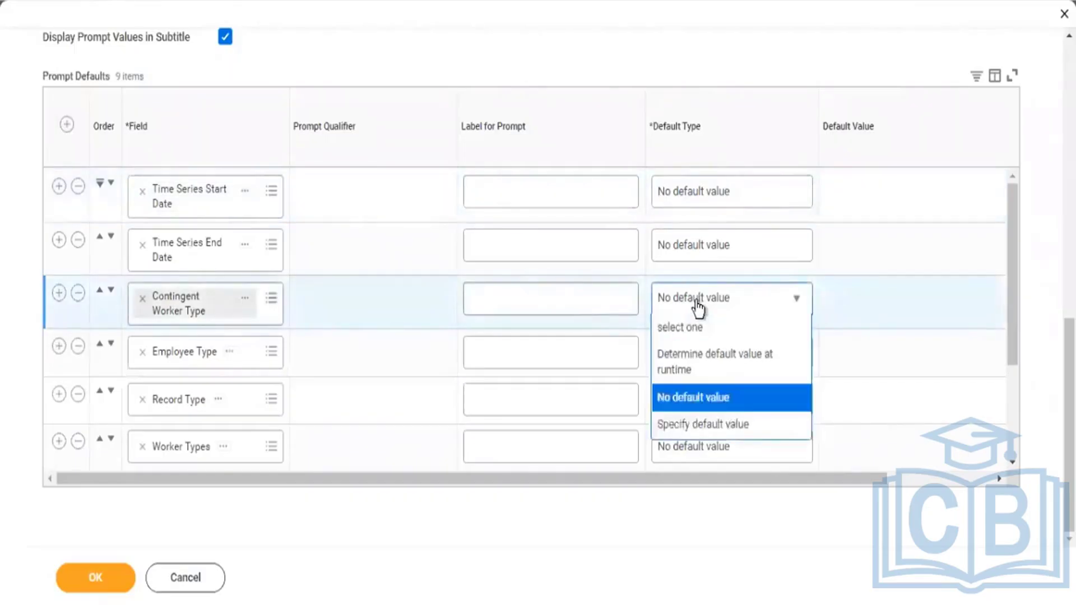
click(704, 397)
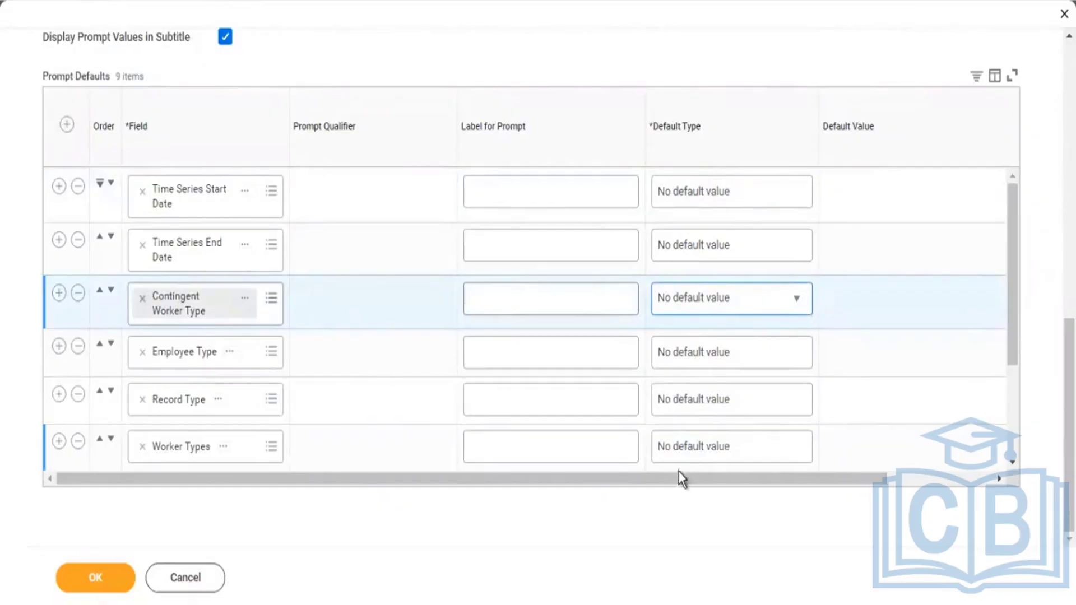
drag(688, 479, 825, 476)
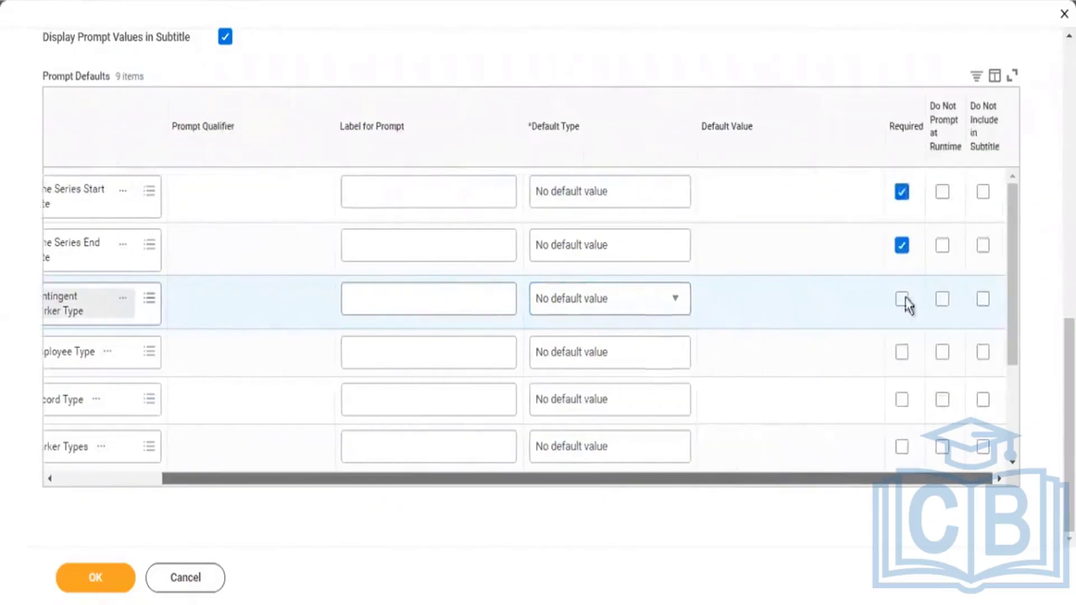
click(942, 302)
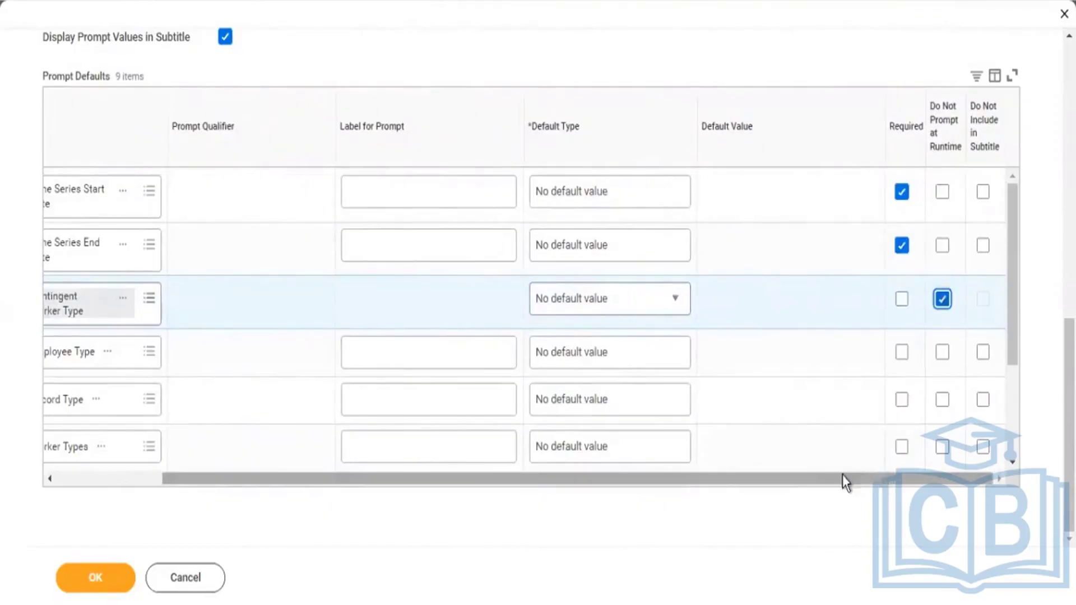
Step: Set the Employee Type prompt's default type to "Specify default value" and choose Regular as its default value
drag(842, 475, 705, 486)
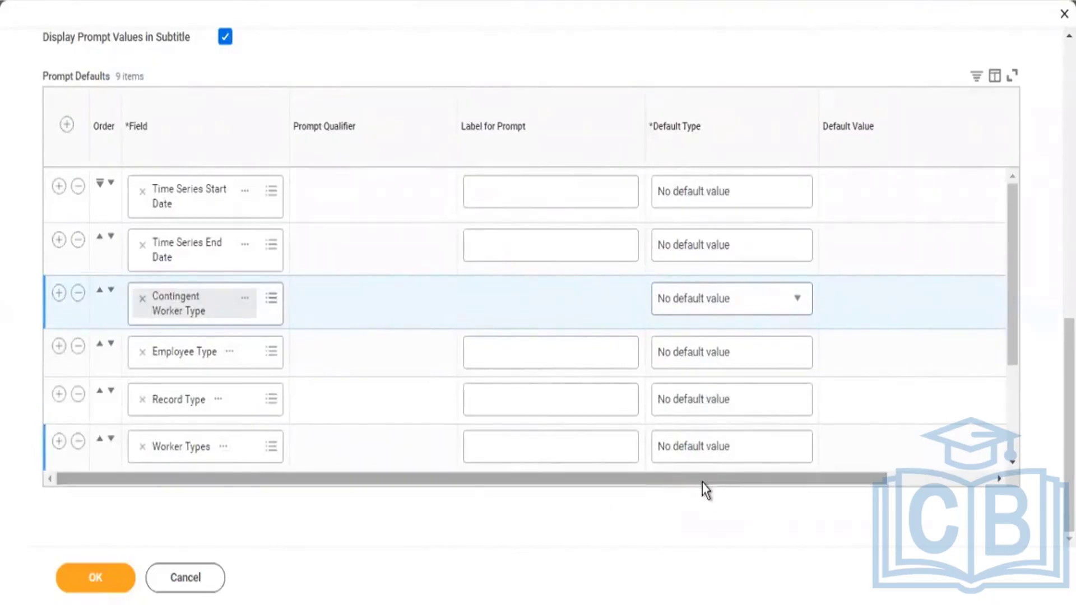
click(695, 357)
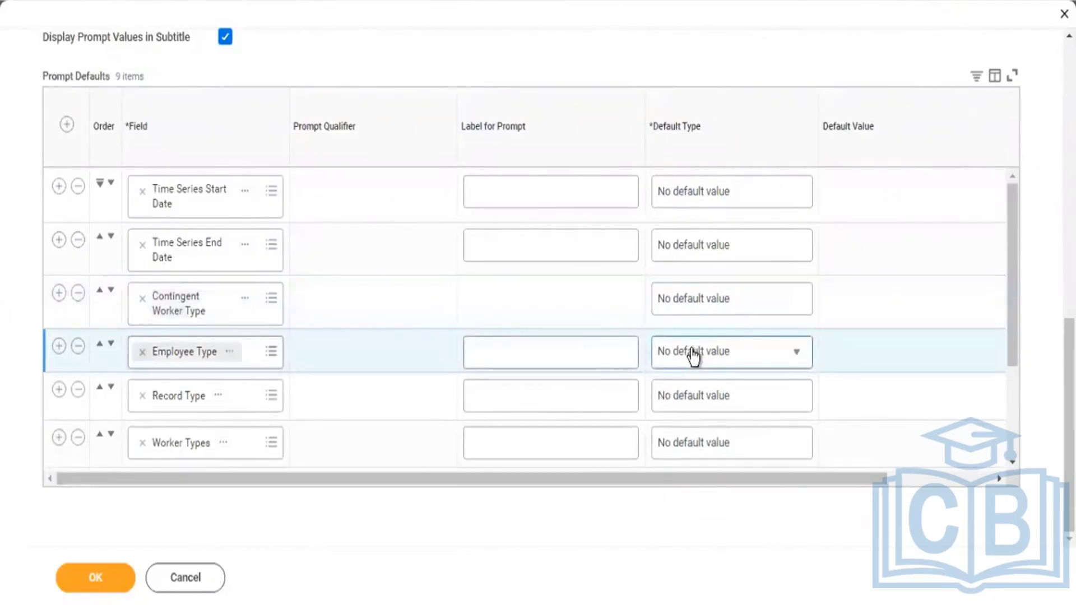
click(695, 357)
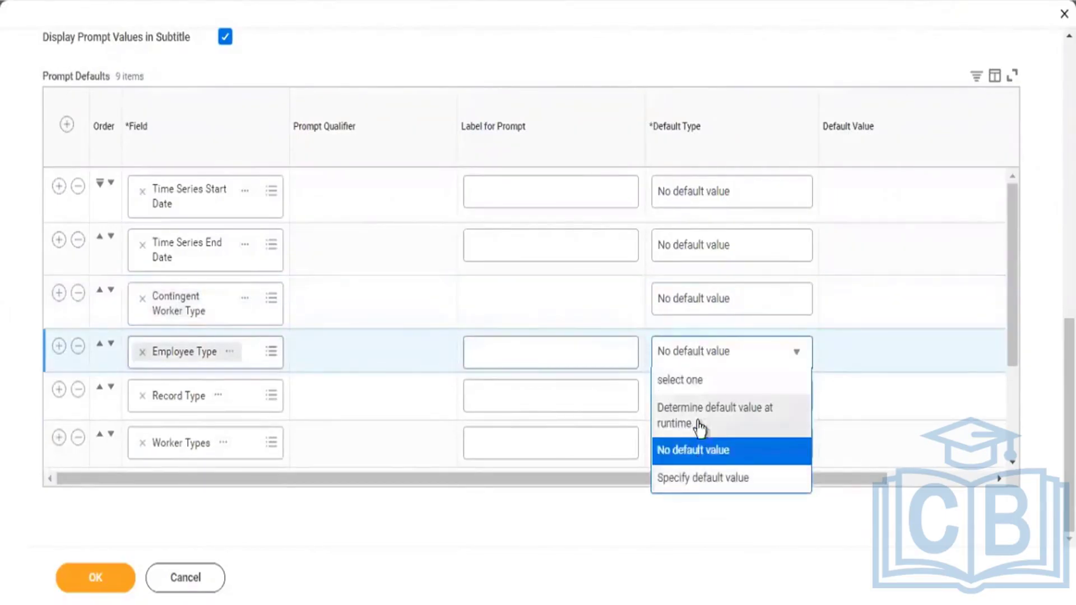
click(698, 481)
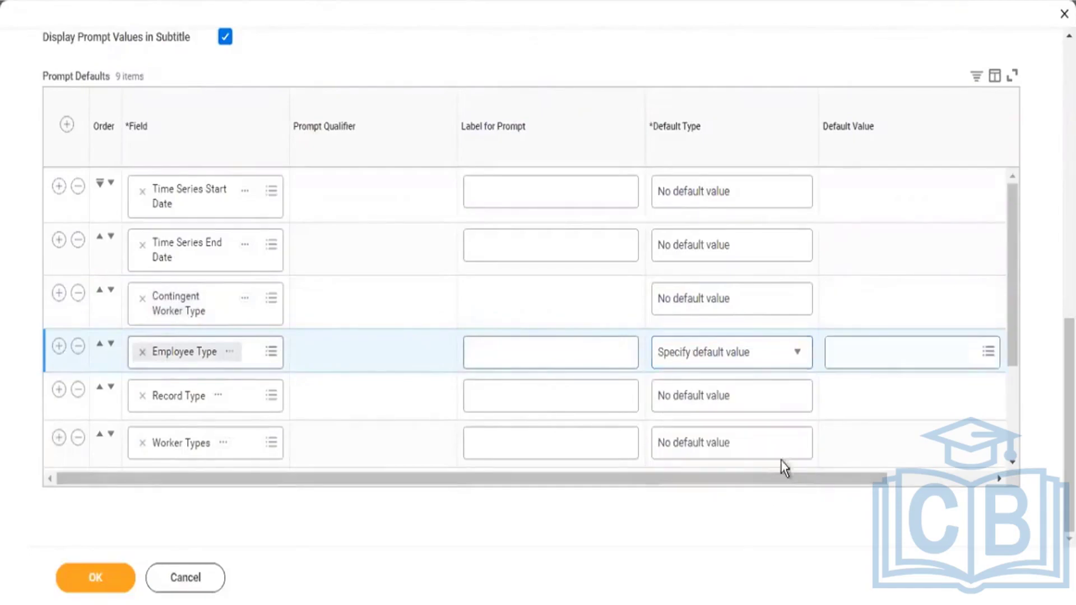
click(851, 354)
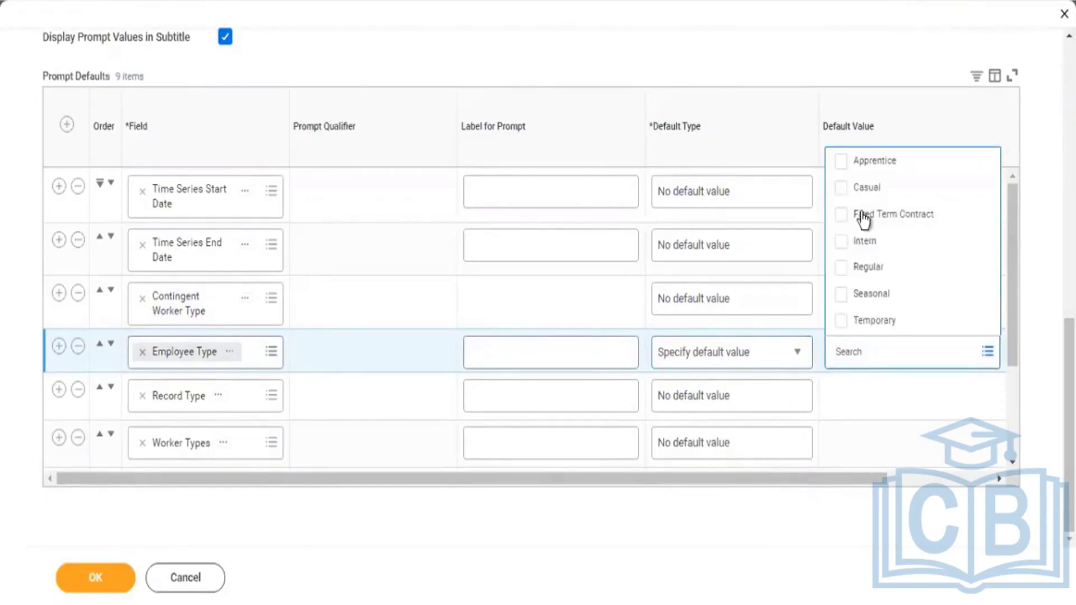
click(845, 269)
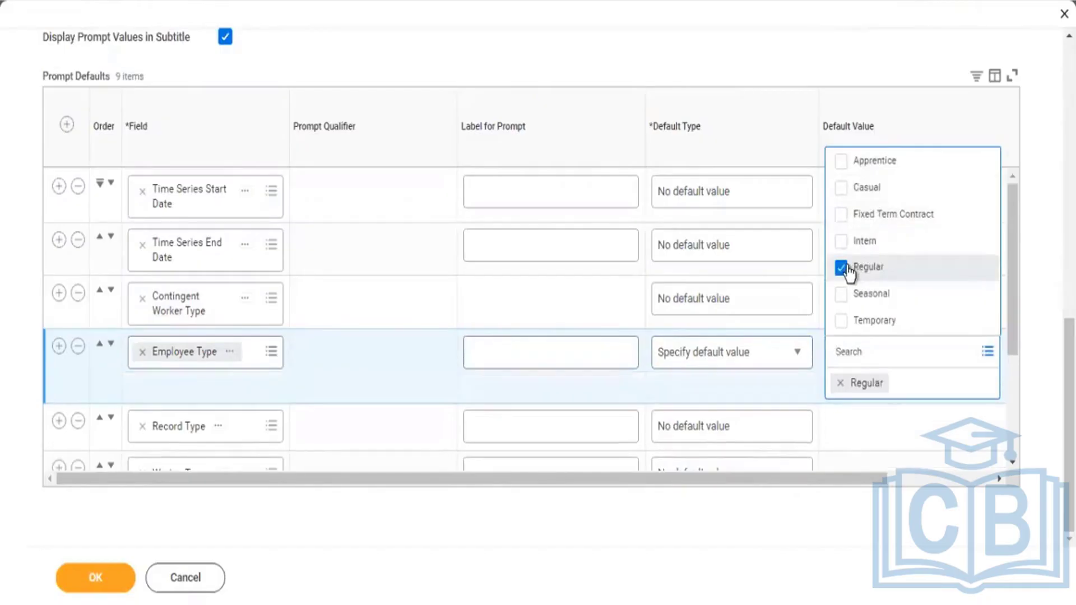
click(758, 65)
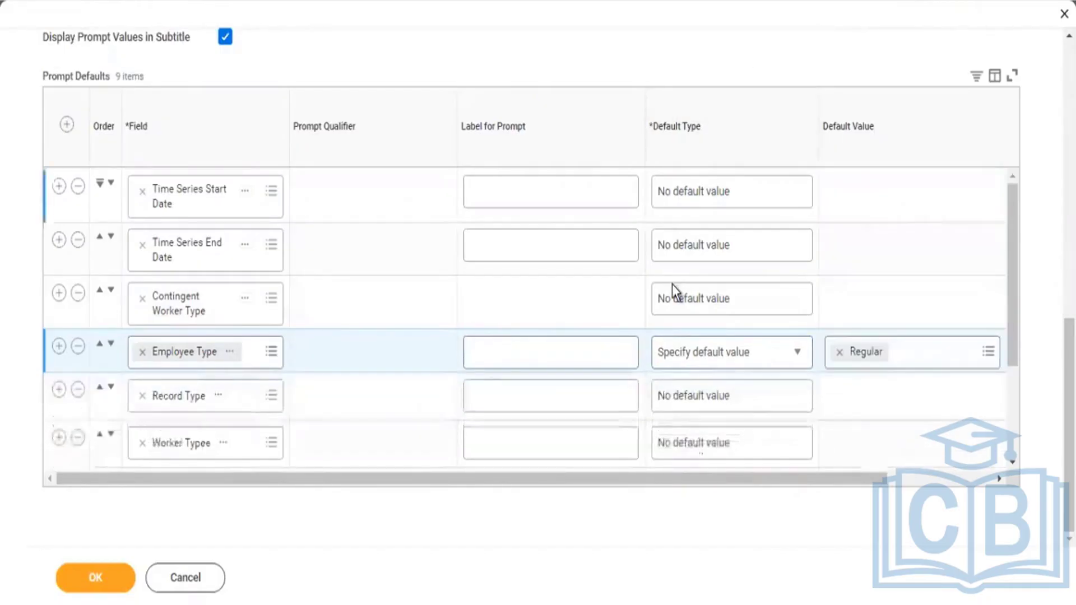
Step: Set both the Record Type and Worker Types prompts to Do Not Prompt at Runtime
click(722, 399)
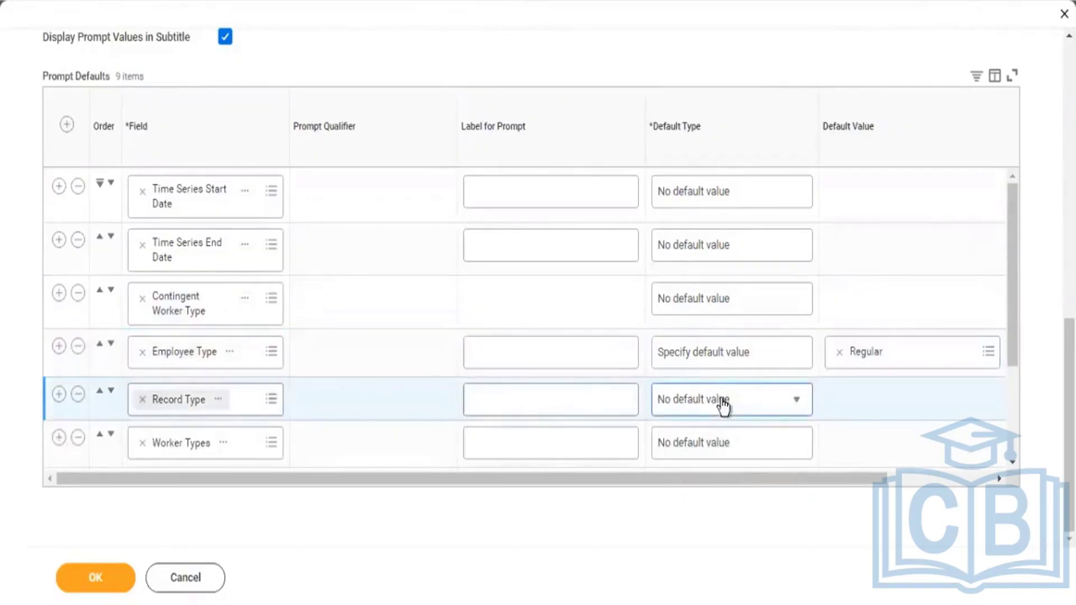
click(922, 479)
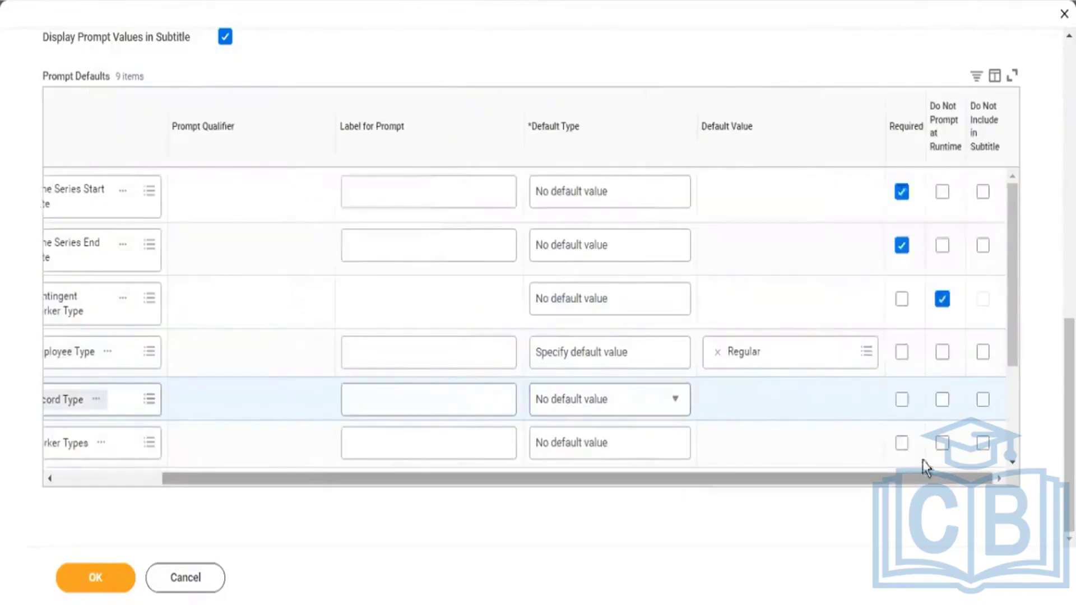
click(942, 399)
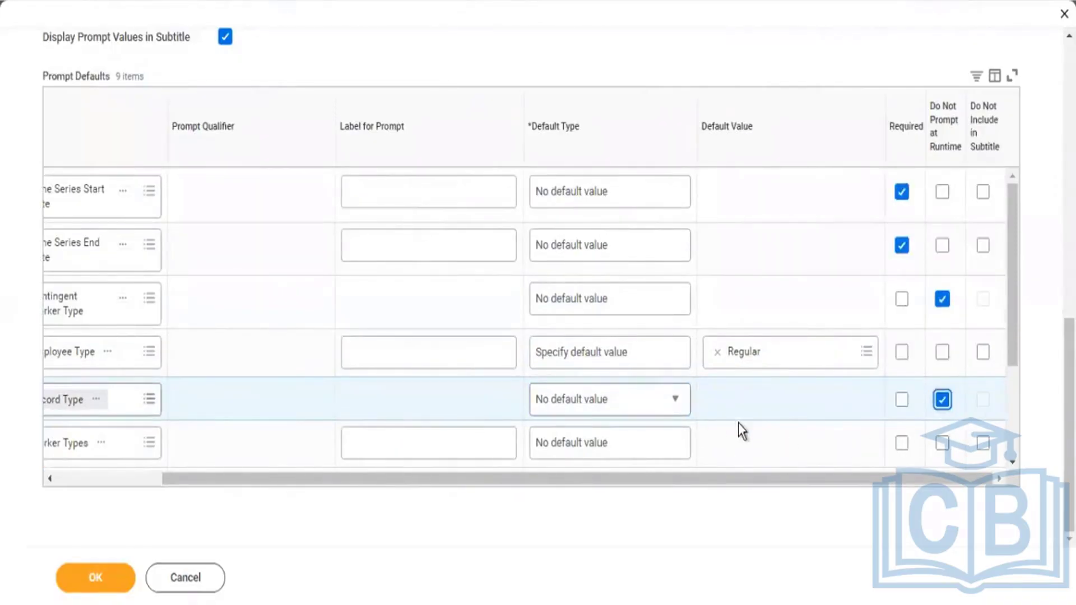
click(942, 444)
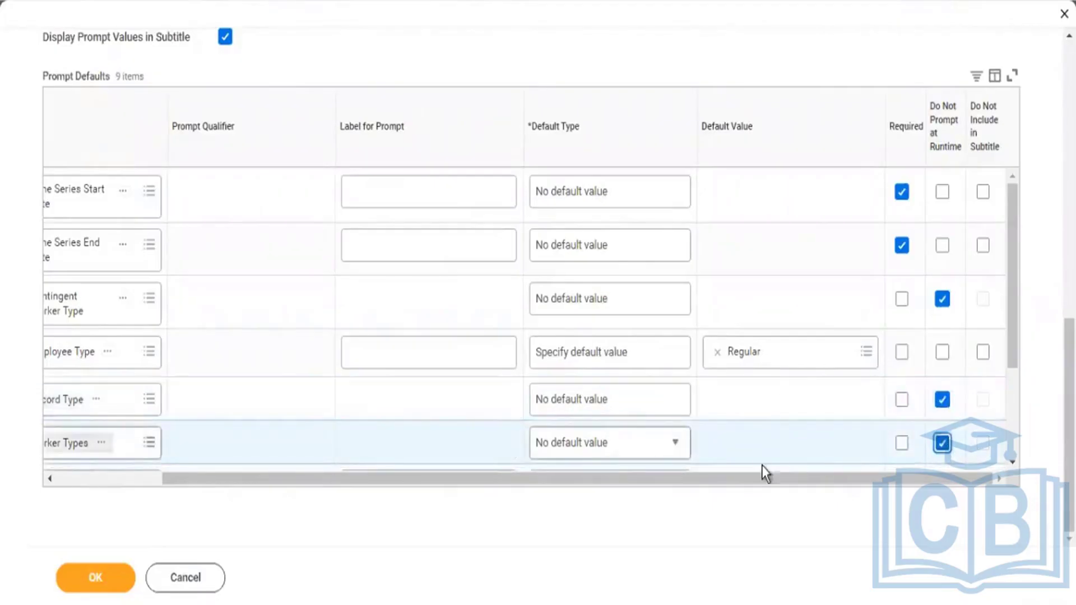
Step: Set the Employee Type prompt to Do Not Prompt at Runtime
drag(762, 477, 593, 468)
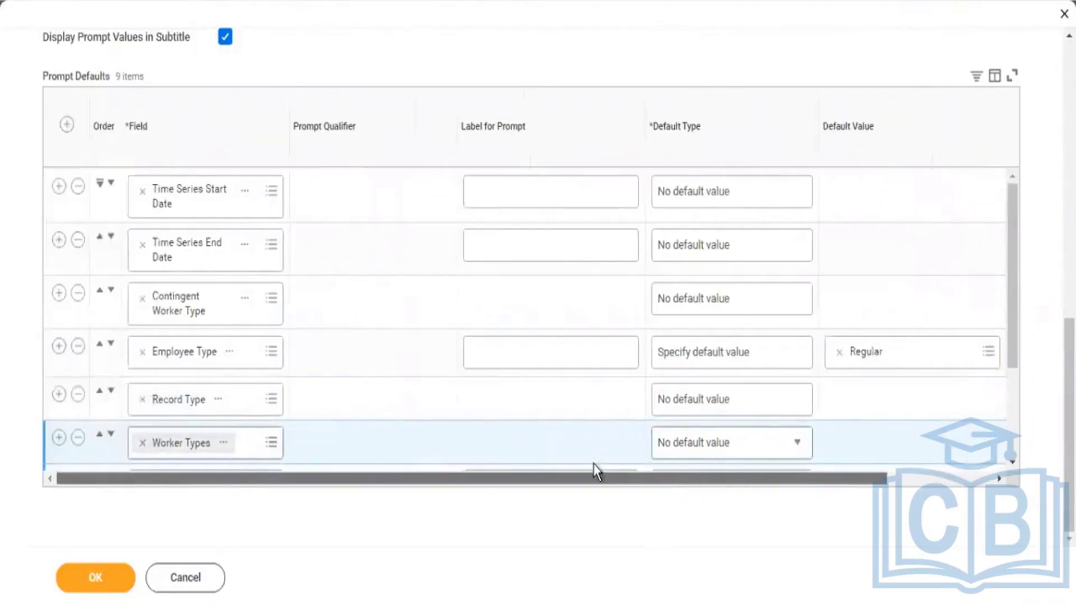
scroll(688, 434, right, 4)
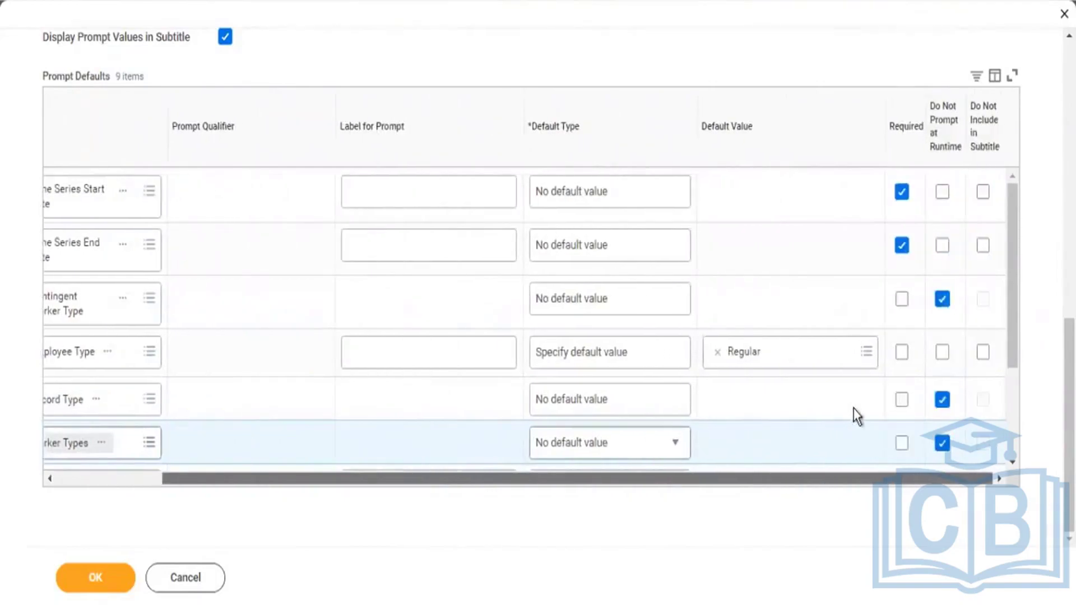
scroll(675, 401, left, 2)
scroll(774, 380, right, 2)
scroll(570, 381, left, 2)
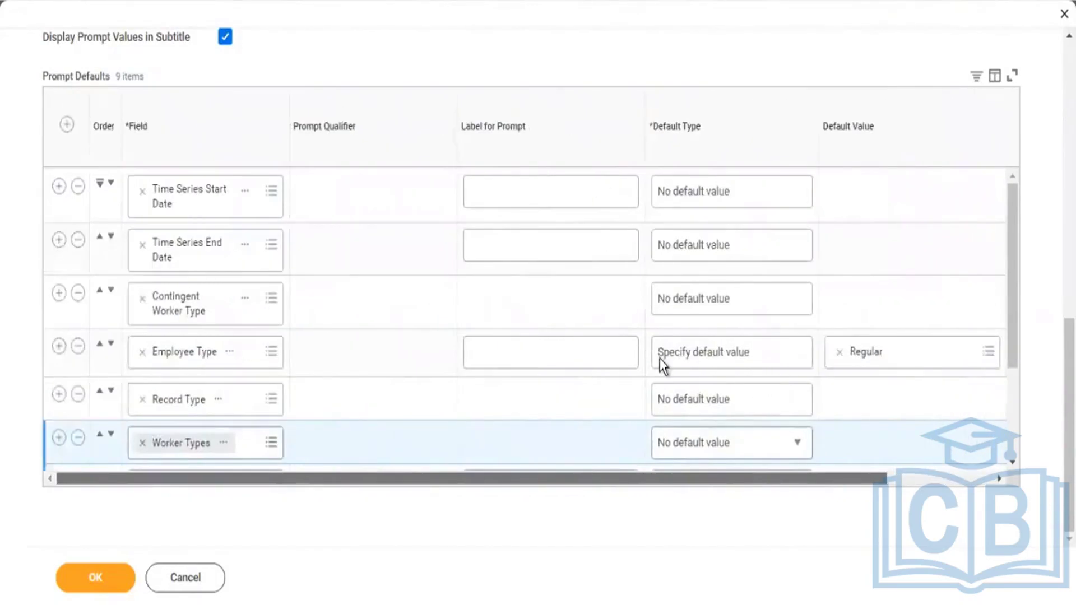
scroll(675, 360, right, 1)
scroll(793, 361, right, 2)
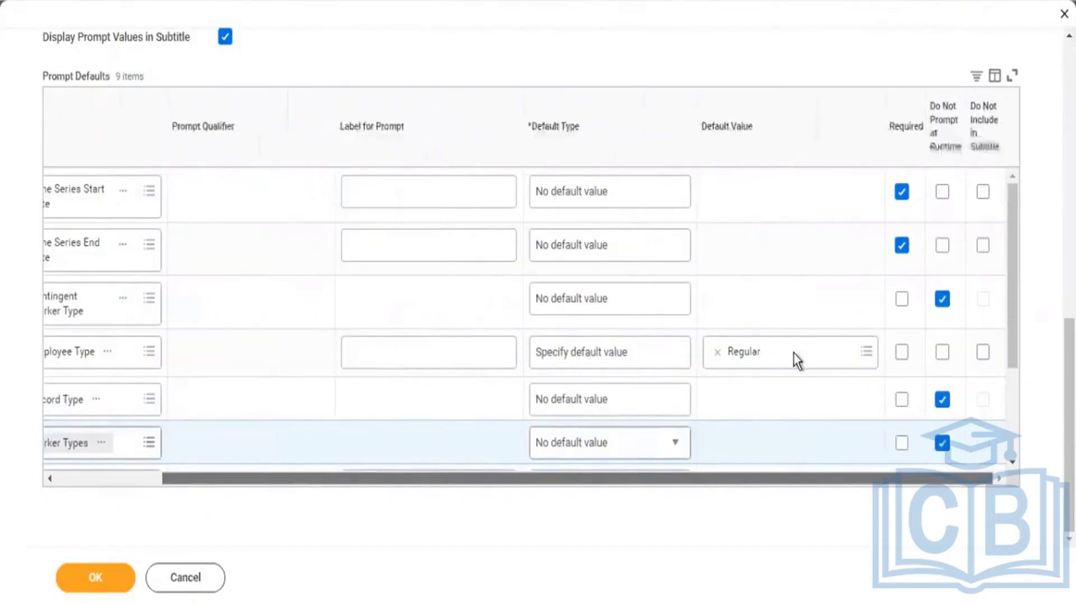
scroll(704, 365, left, 1)
scroll(800, 346, right, 1)
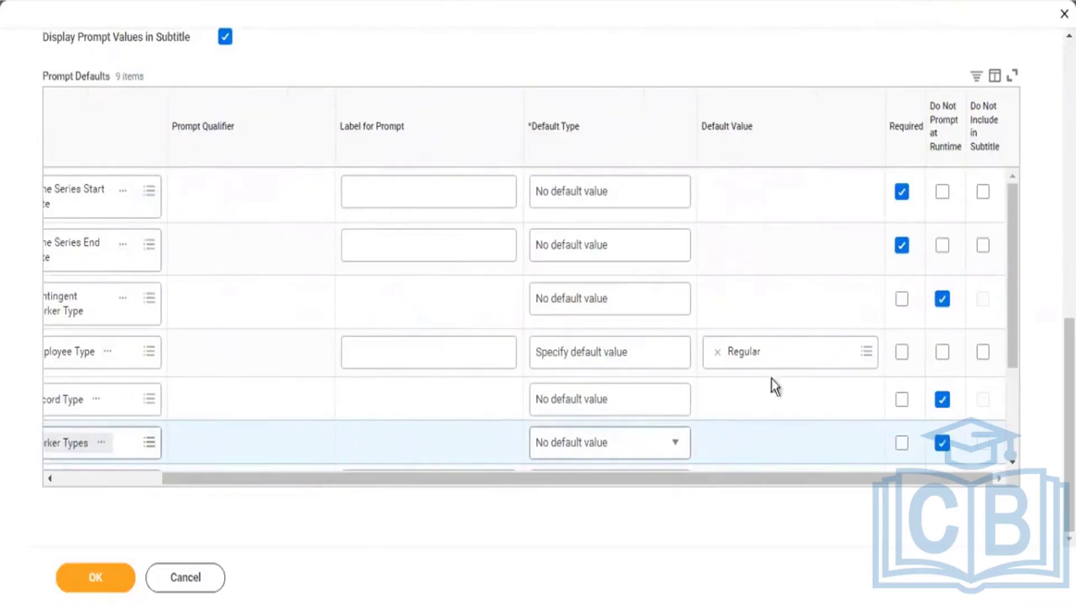
click(943, 353)
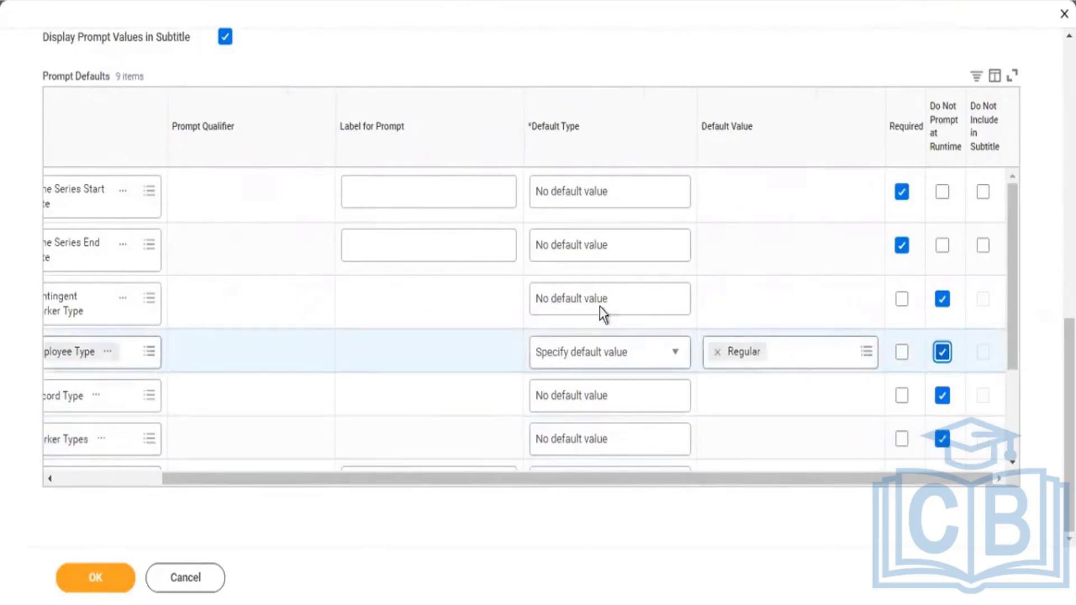
drag(484, 480, 297, 468)
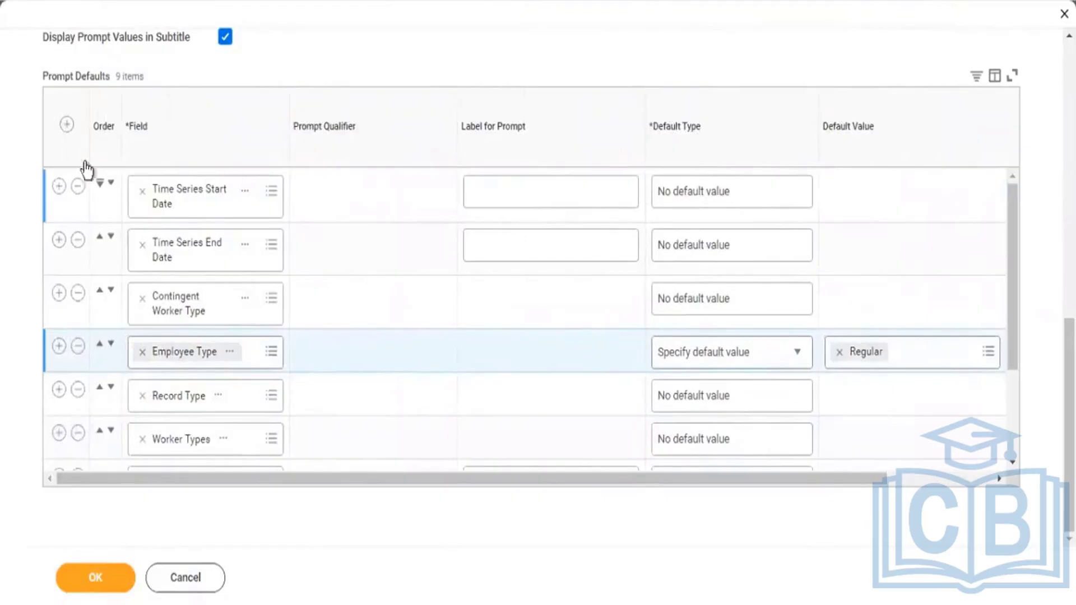
click(67, 126)
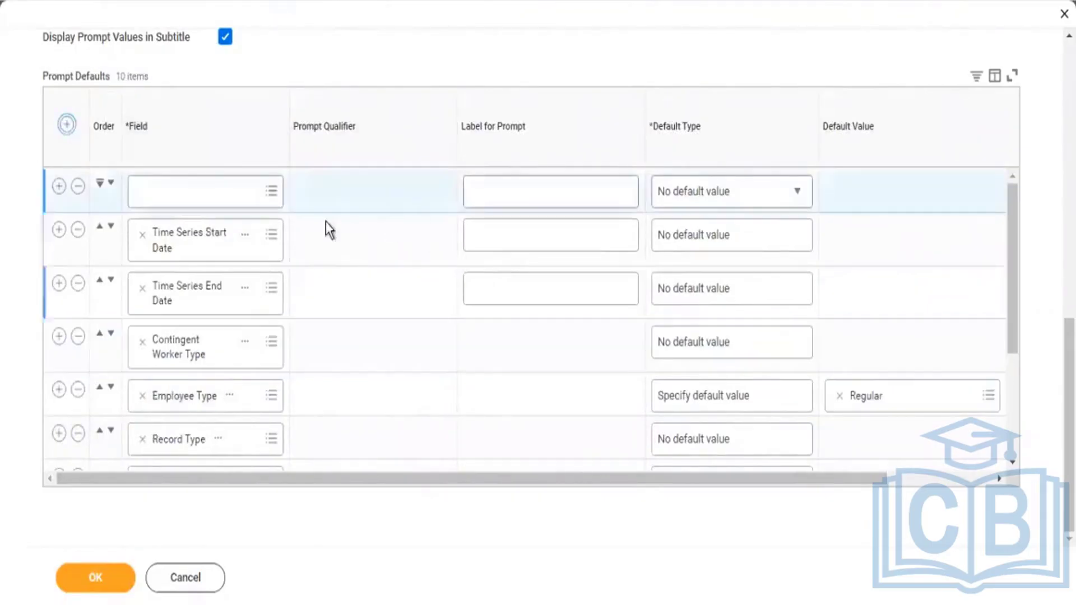
click(236, 191)
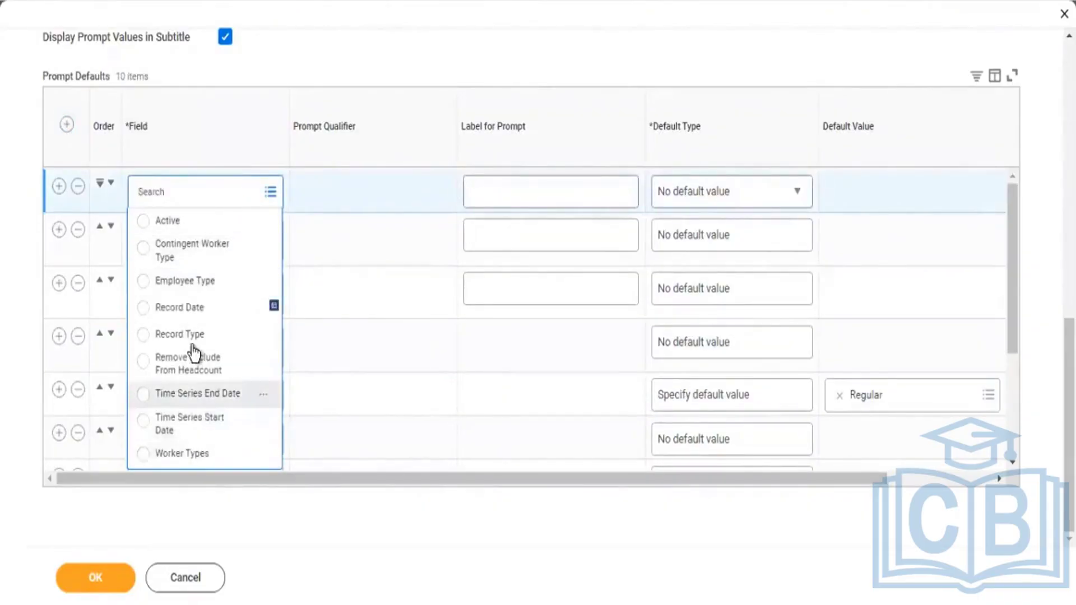
click(185, 307)
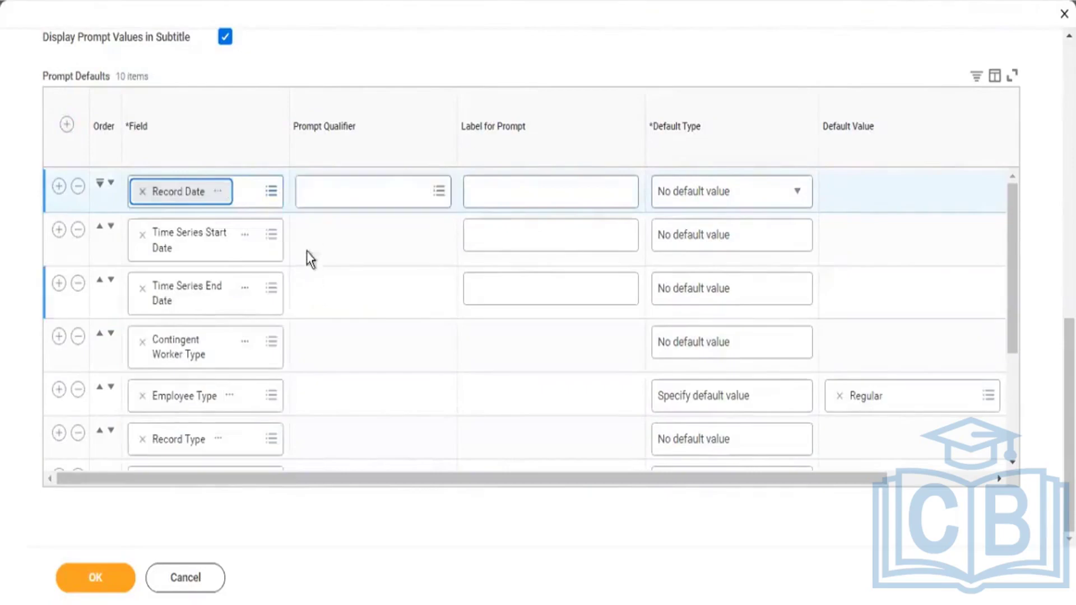
click(100, 185)
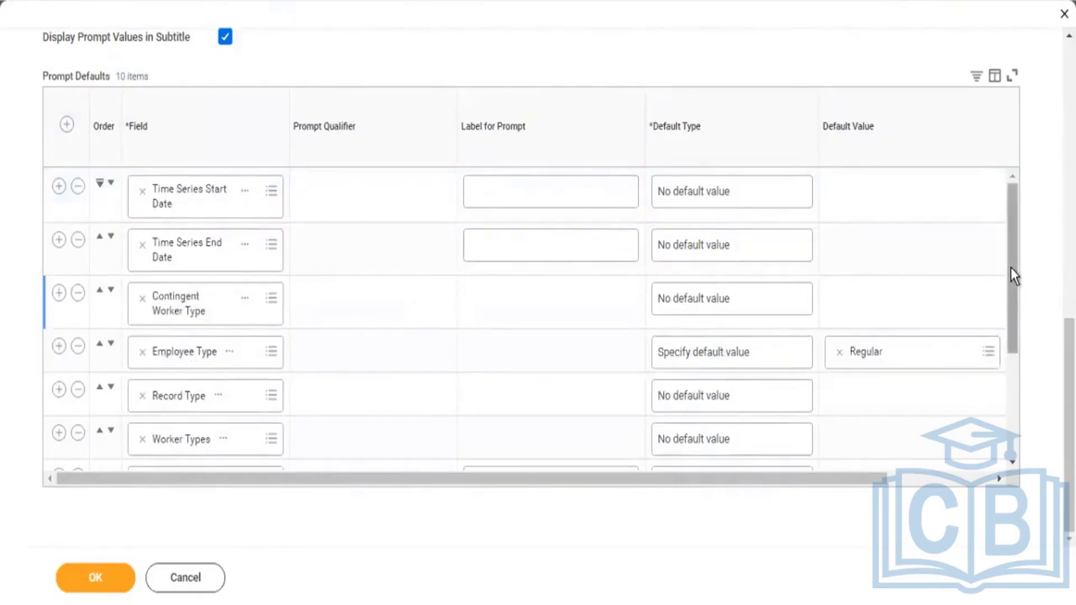
drag(1013, 297, 1013, 409)
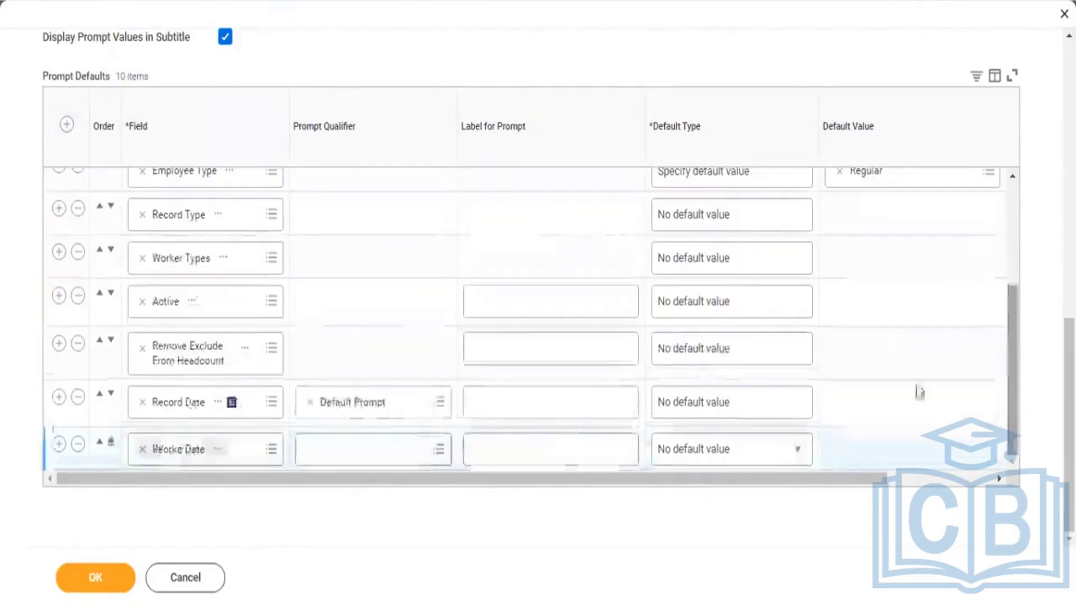
click(676, 463)
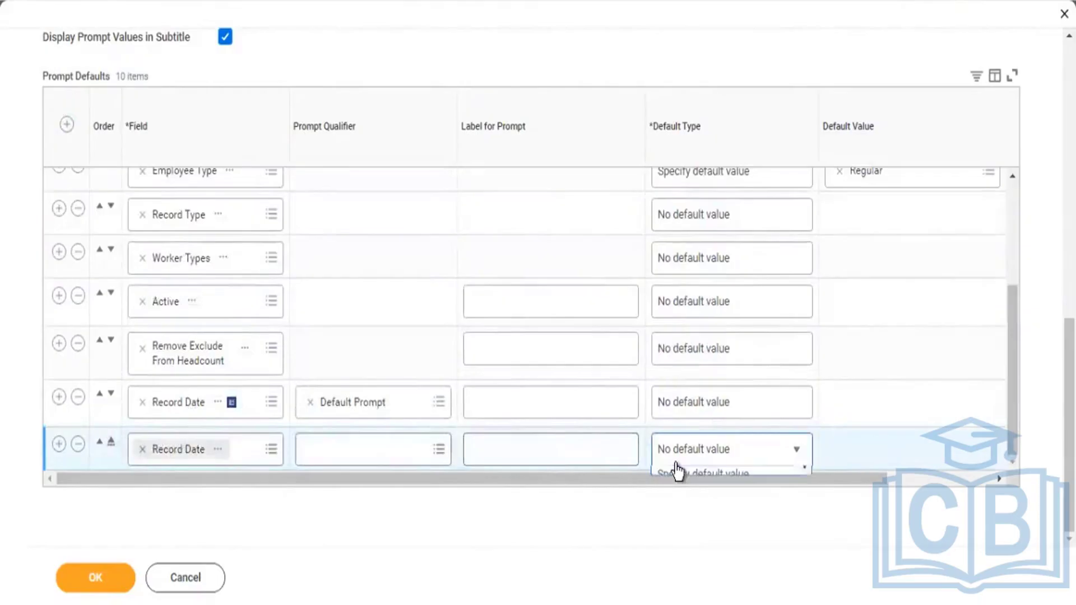
click(565, 533)
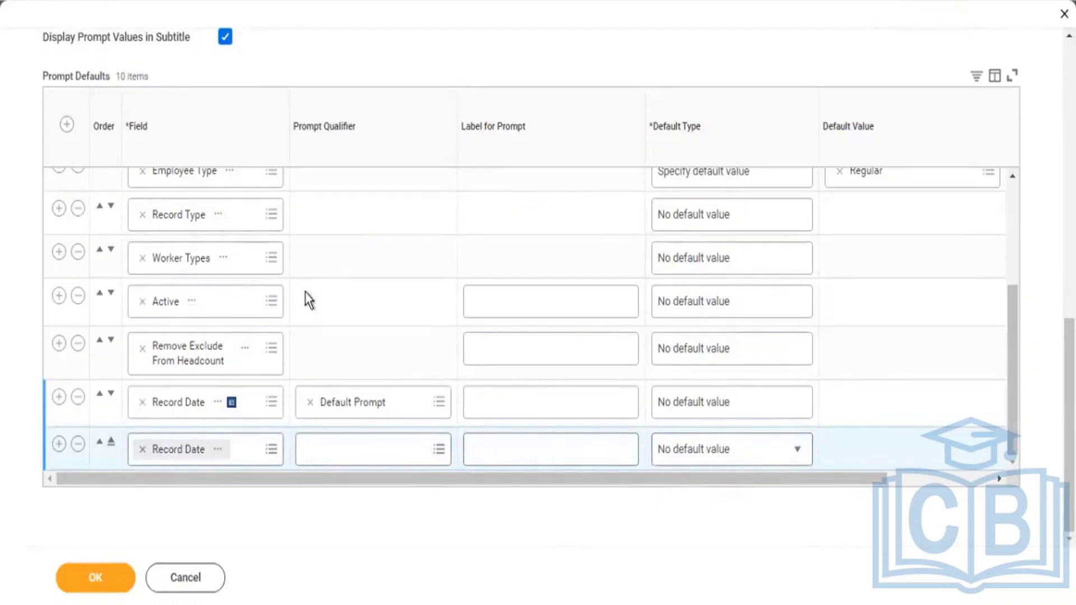
click(108, 589)
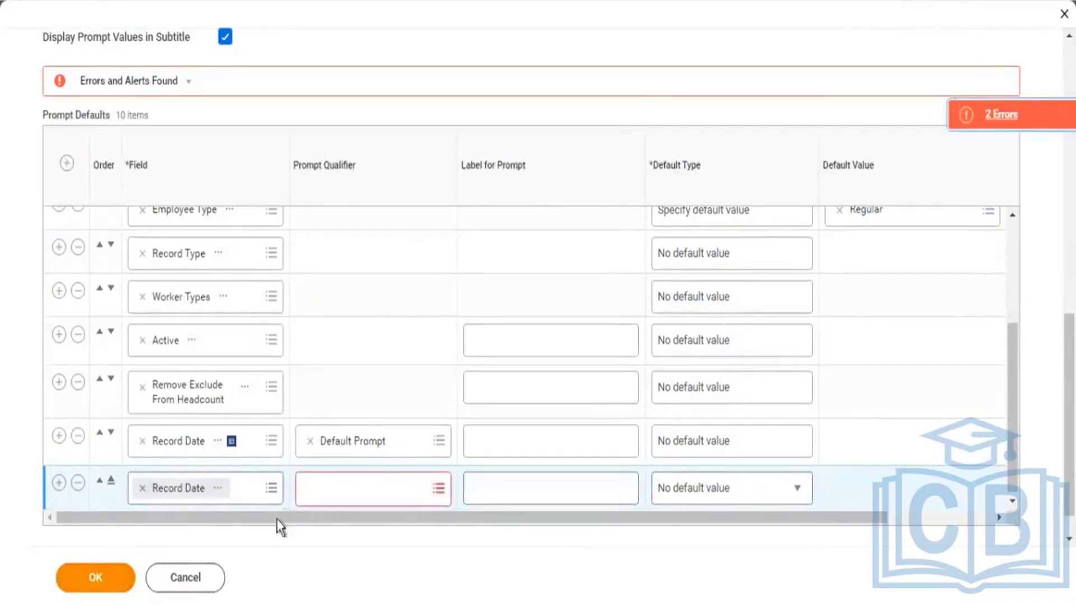
click(392, 501)
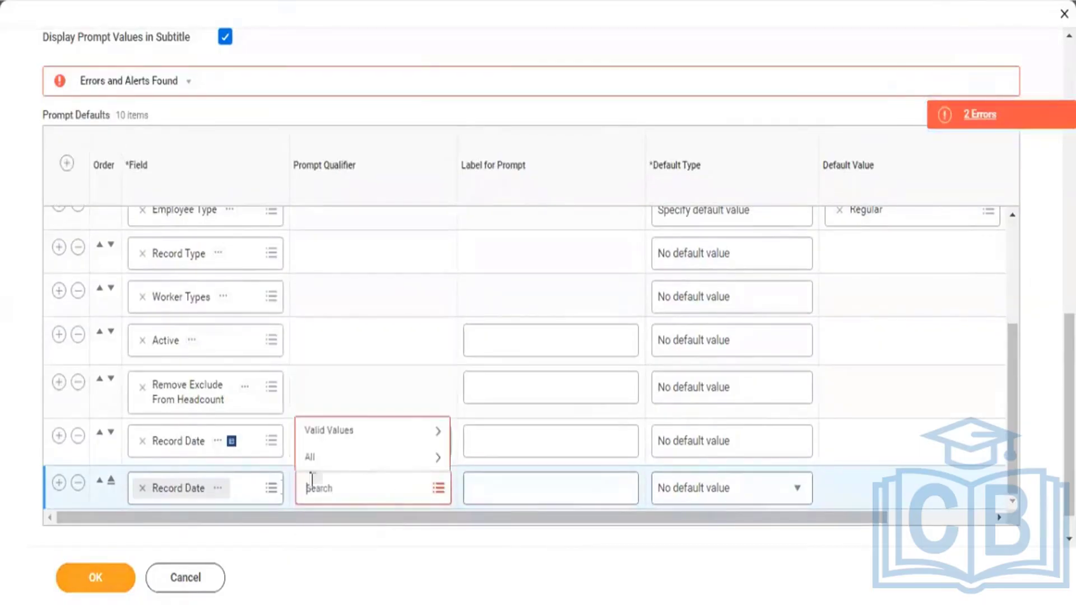
click(78, 483)
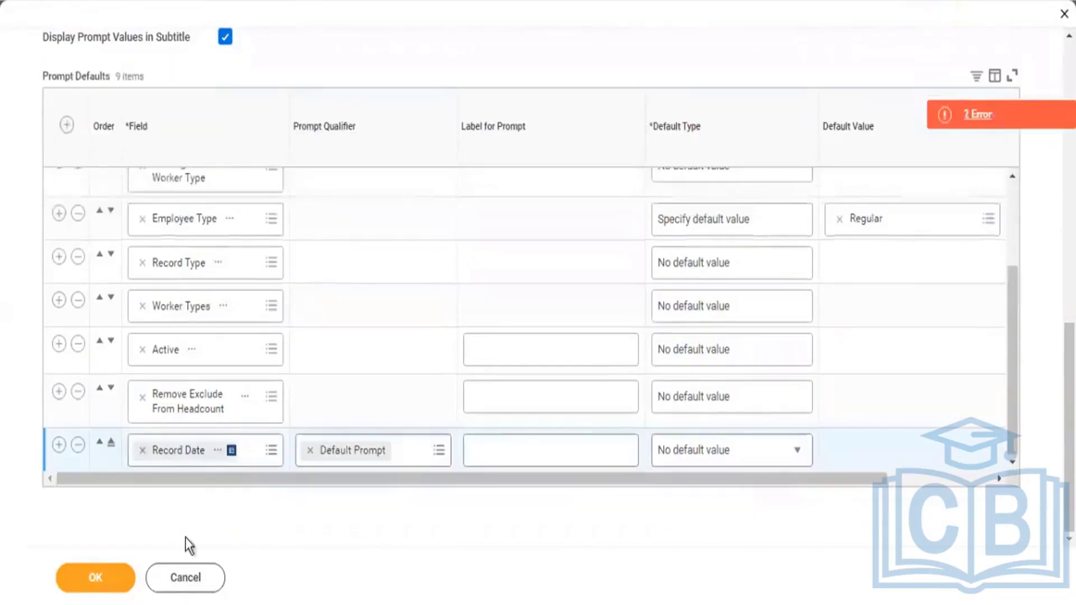
Step: Try to save the report definition and check the details of the reported error
click(104, 581)
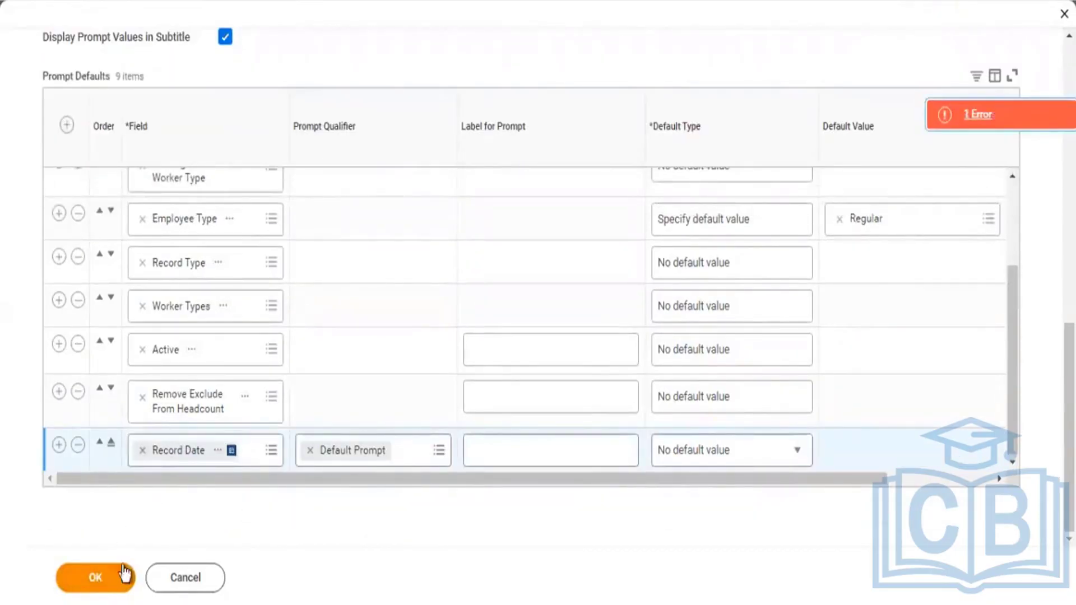
click(108, 584)
click(990, 107)
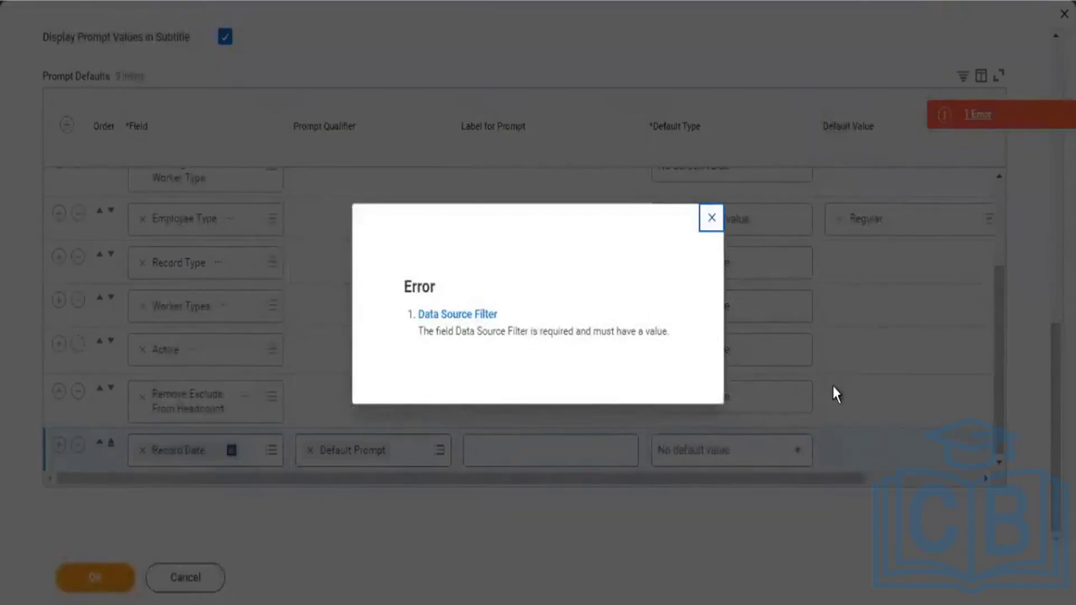
click(712, 217)
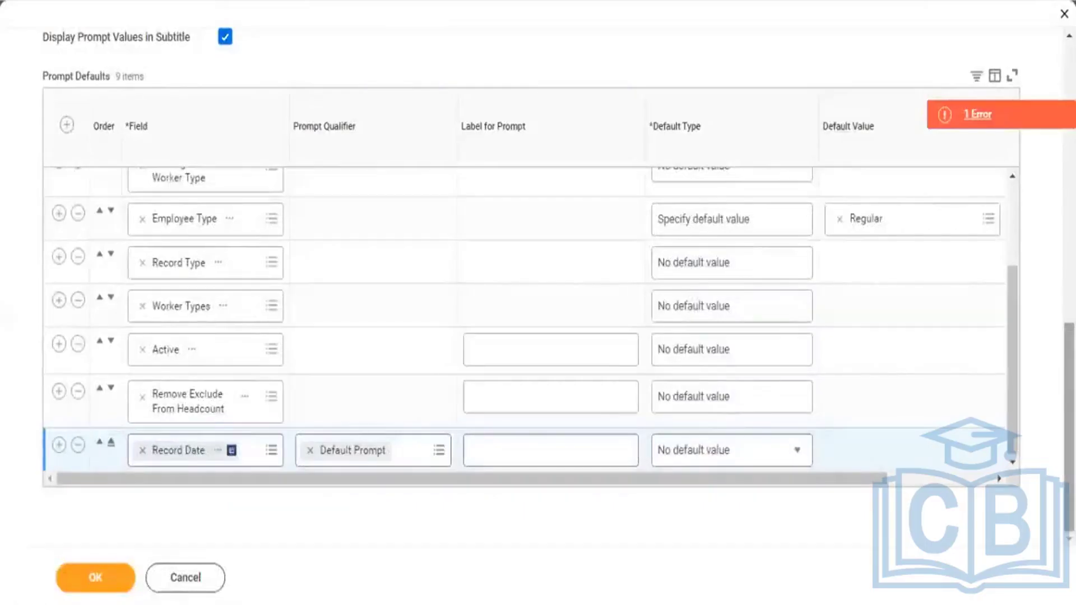
Step: Set the report's Data Source Filter to Default Filter and save the report definition
drag(1069, 414, 1070, 161)
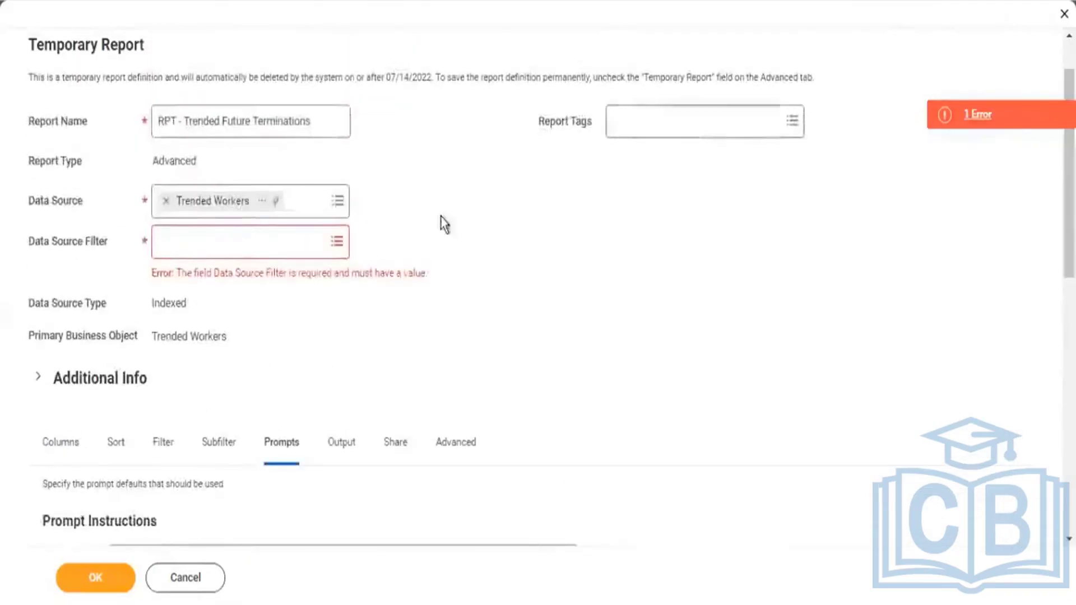
click(193, 242)
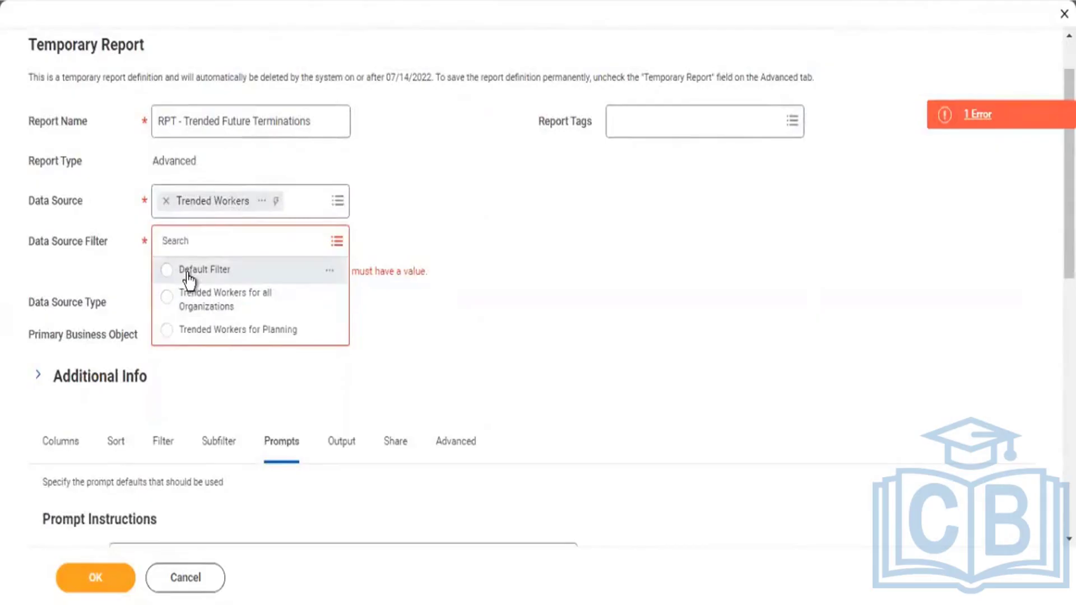
click(189, 275)
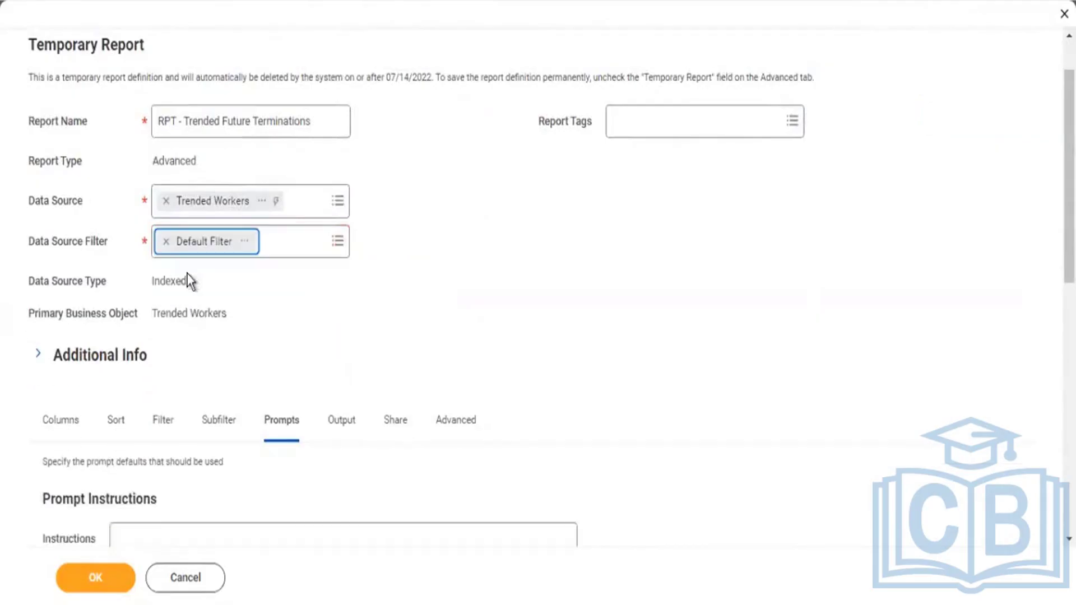
click(98, 583)
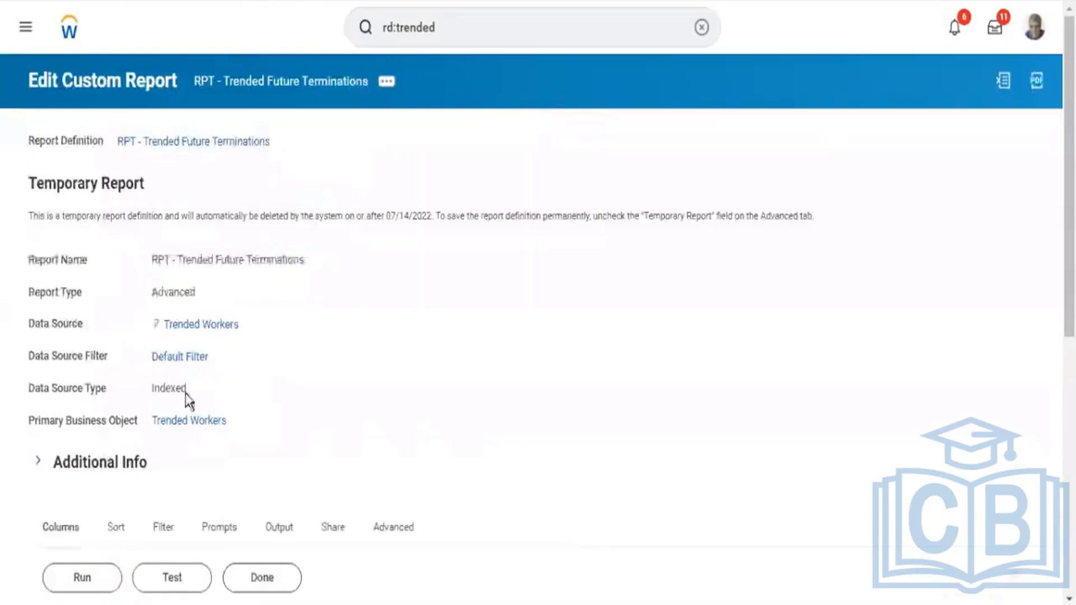
Step: Run the report with Time Series Start Date 07/08/2022, Time Series End Date 07/15/2022 and Record Date 07/08/2022
click(75, 585)
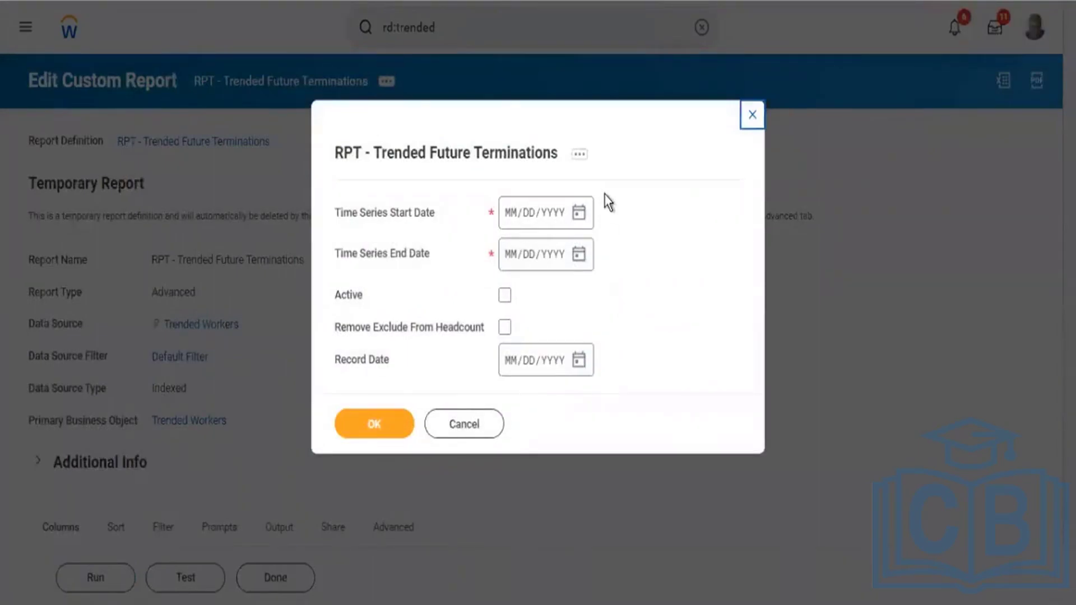
click(583, 214)
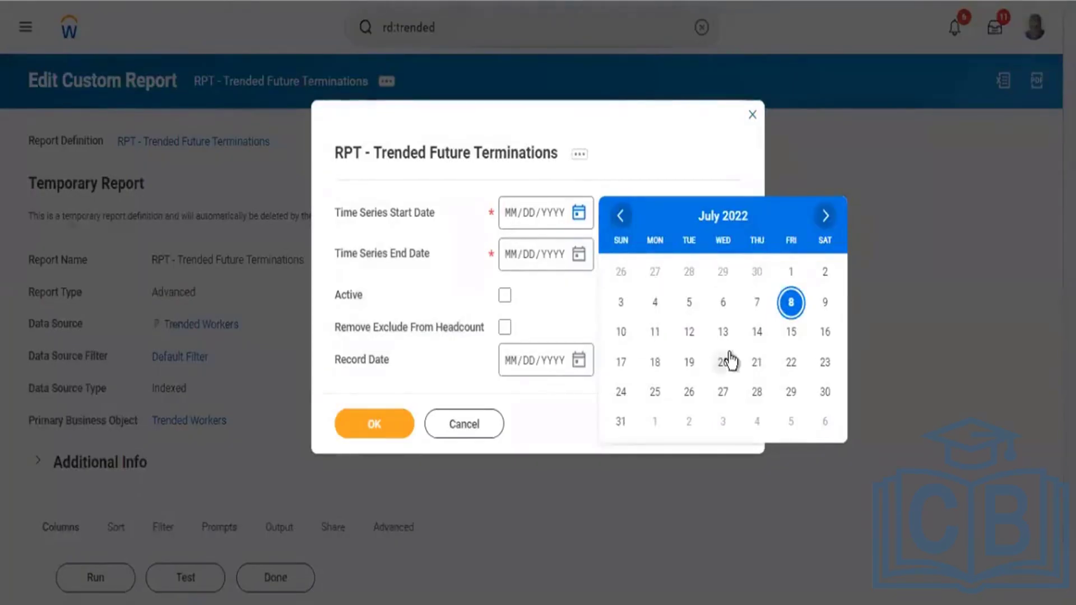
click(791, 303)
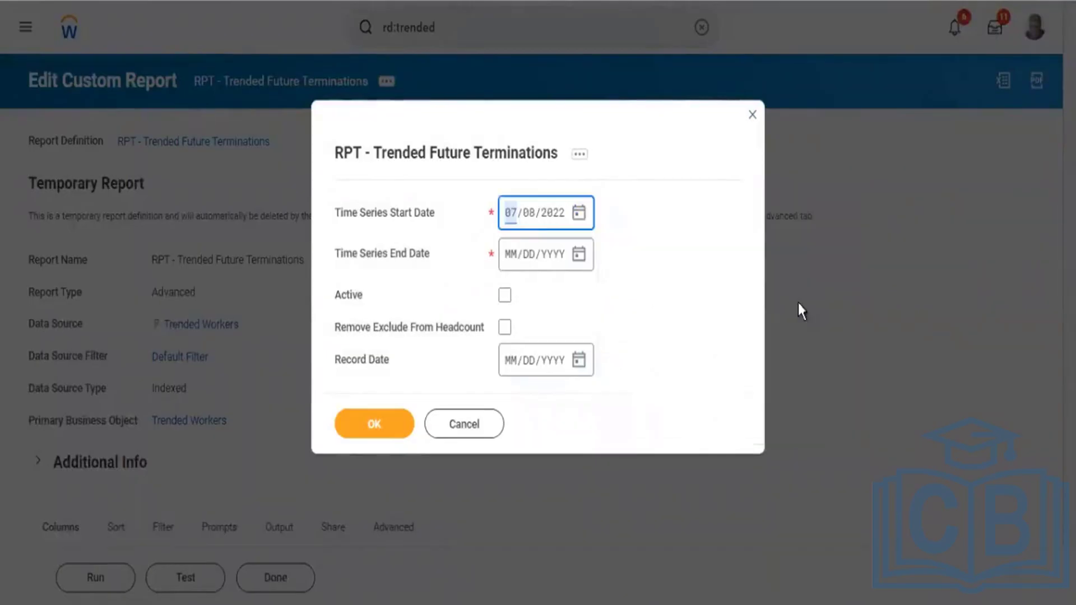
click(581, 259)
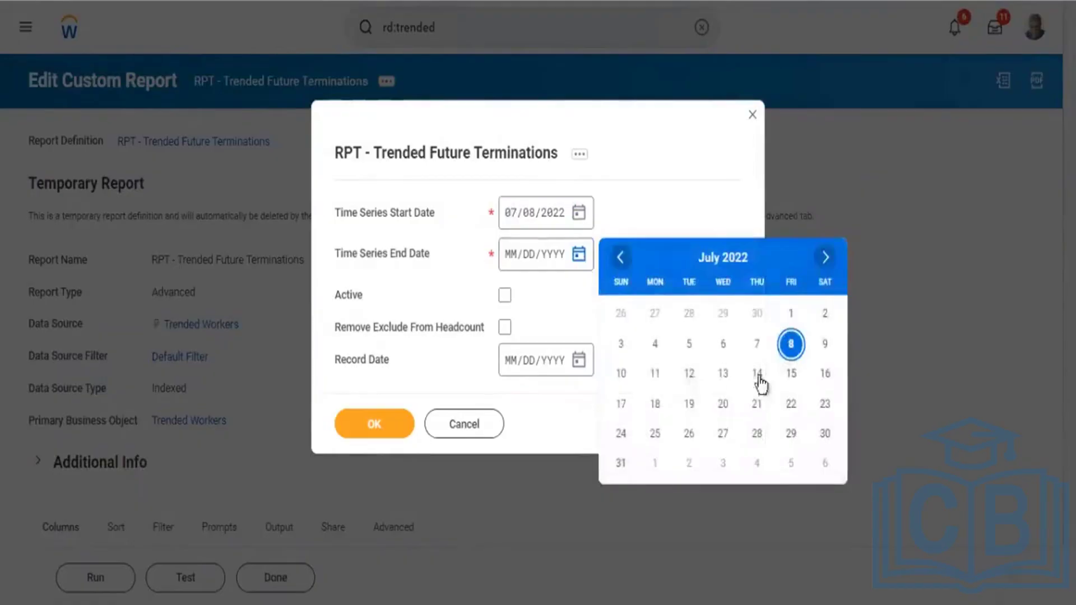
click(791, 374)
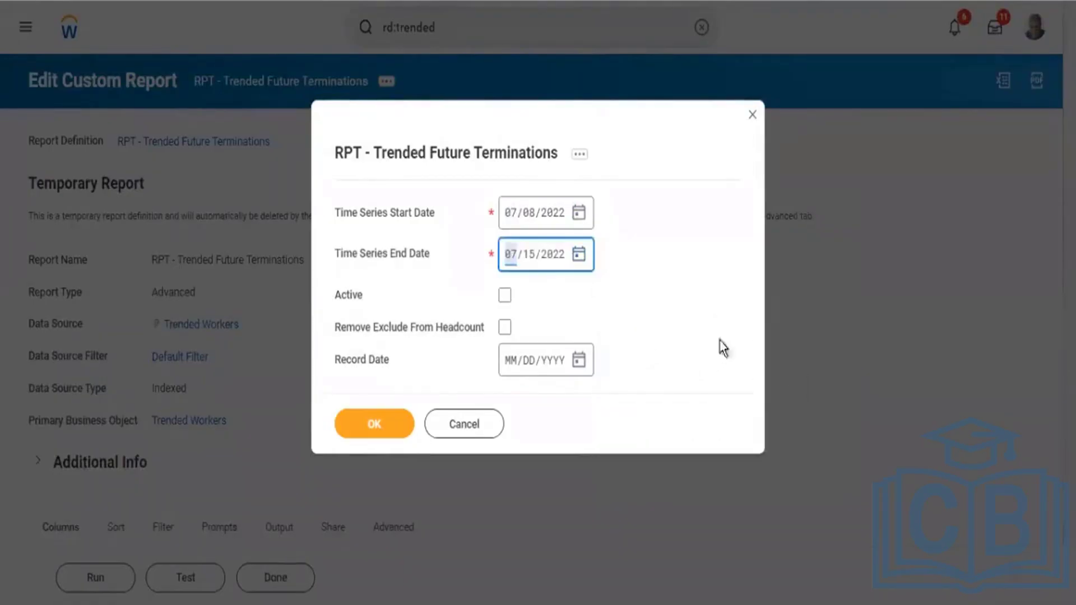
click(578, 360)
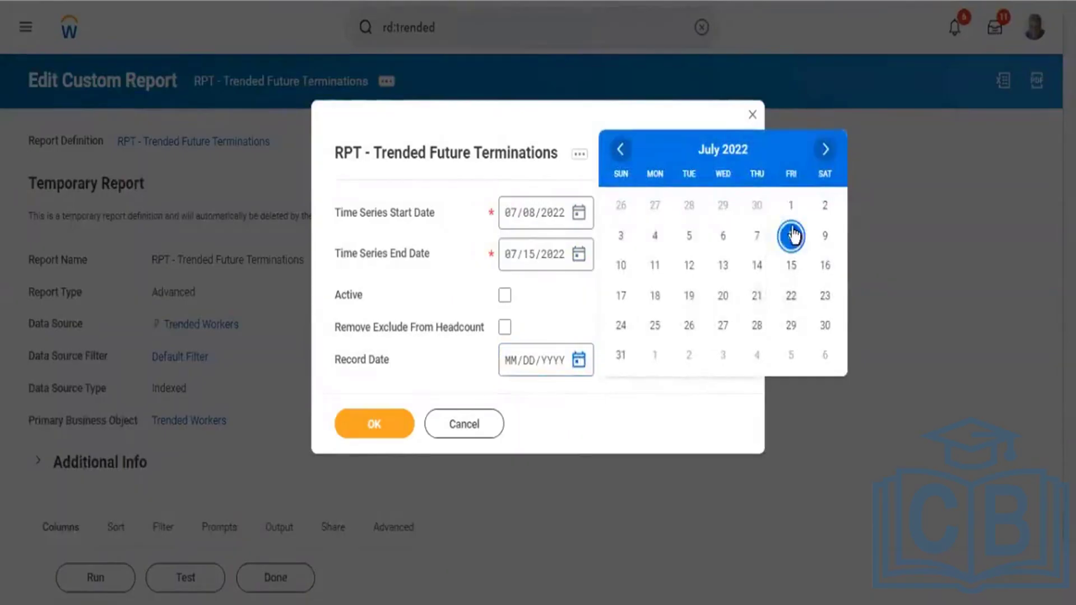
click(792, 236)
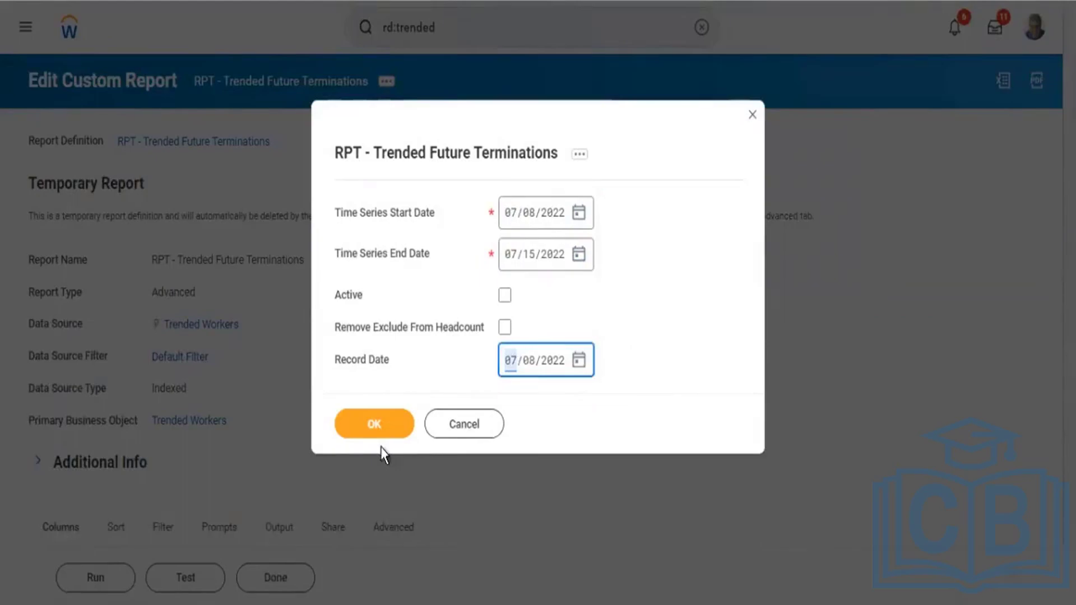
click(374, 427)
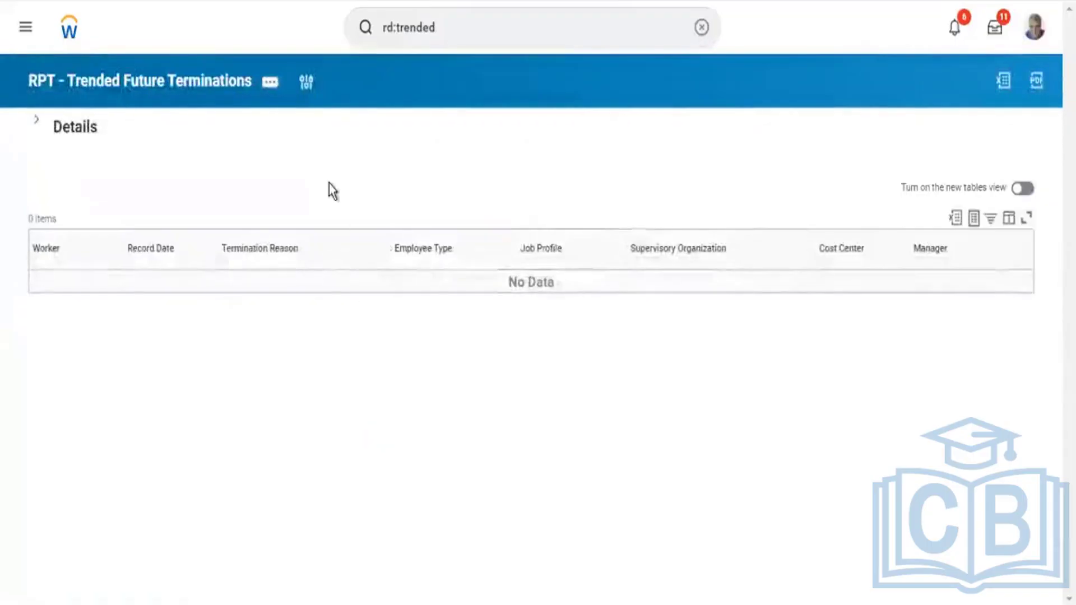
Step: Reopen the report's prompt values and set the Time Series Start Date to 01/01/2022
click(310, 84)
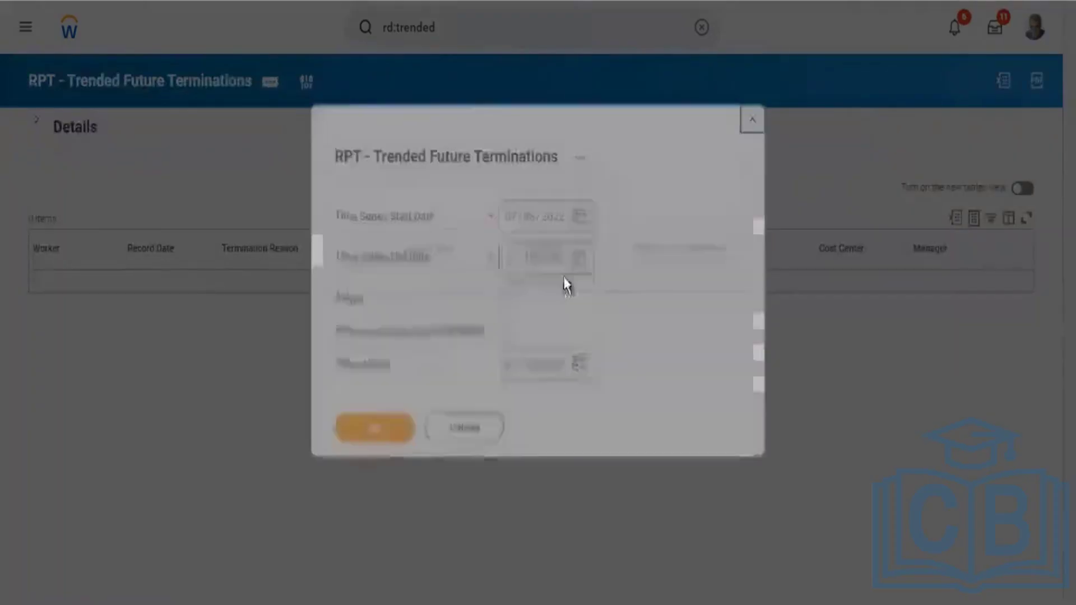
click(581, 214)
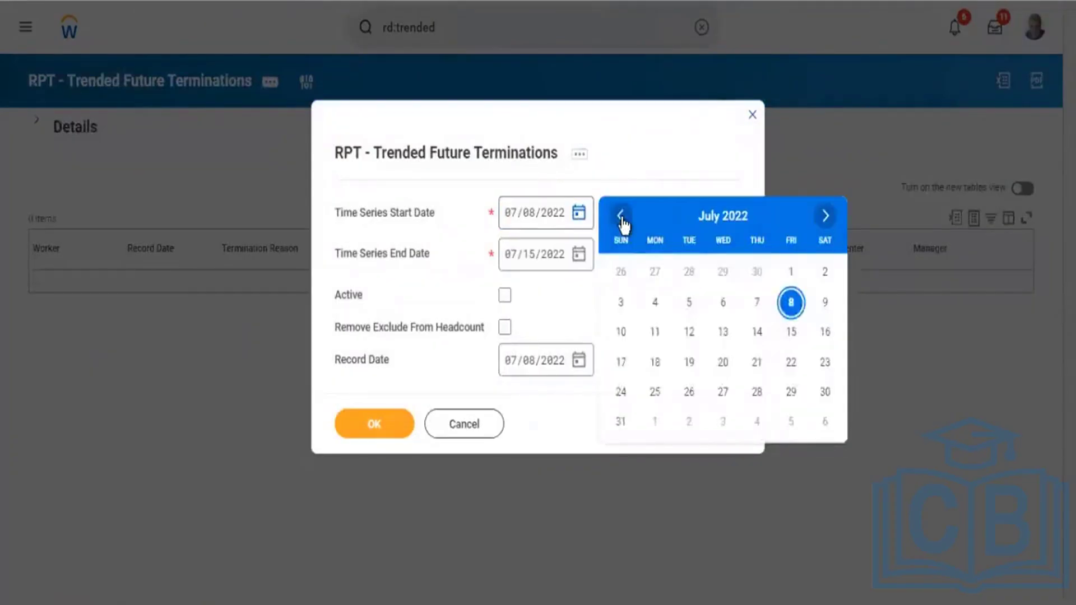
click(621, 216)
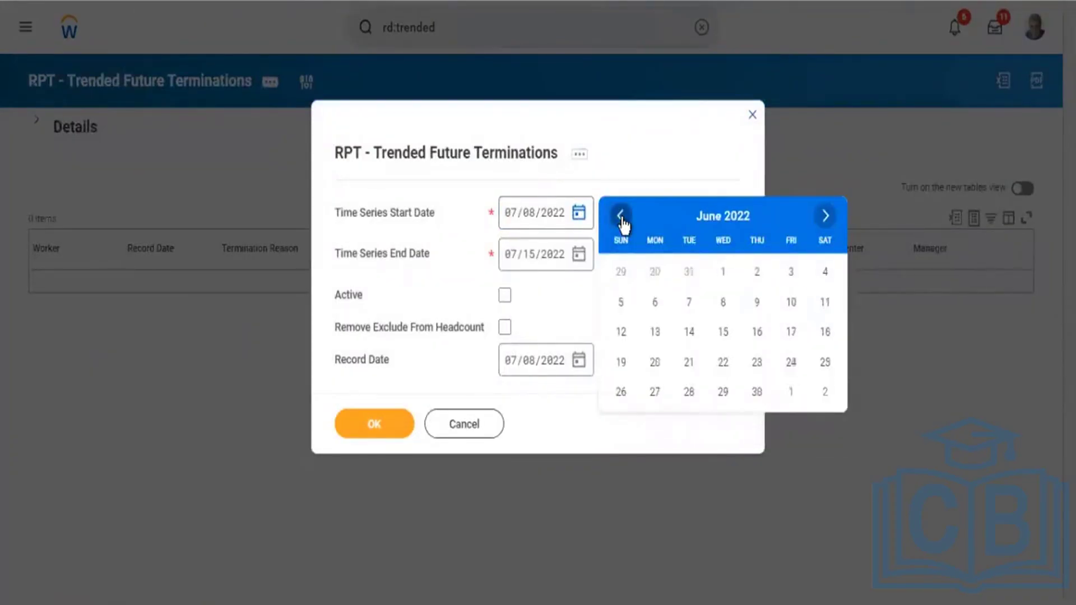
click(621, 216)
click(621, 216)
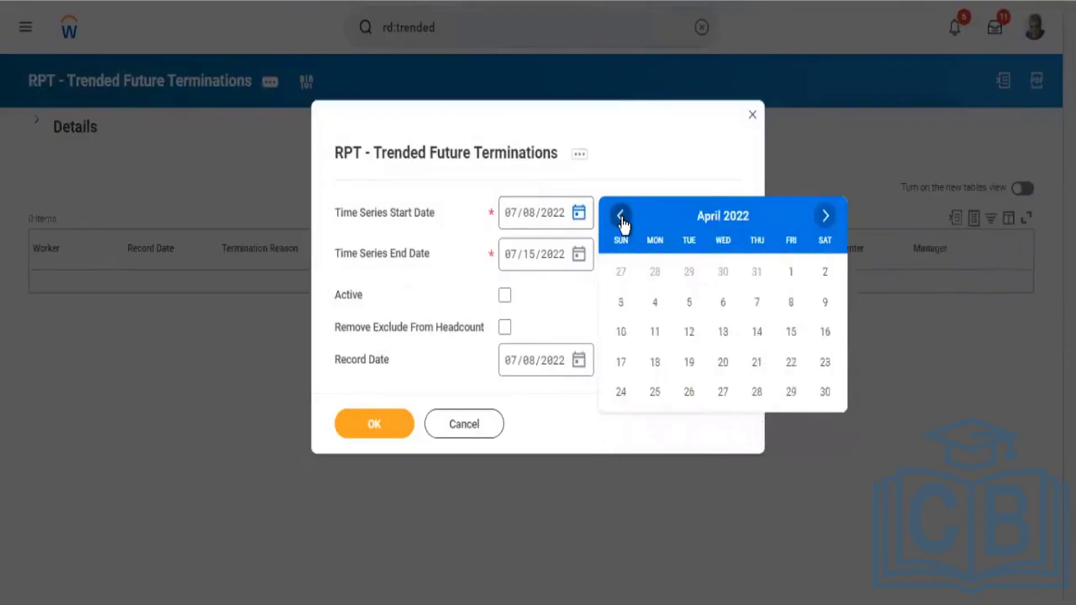
click(621, 216)
click(621, 216)
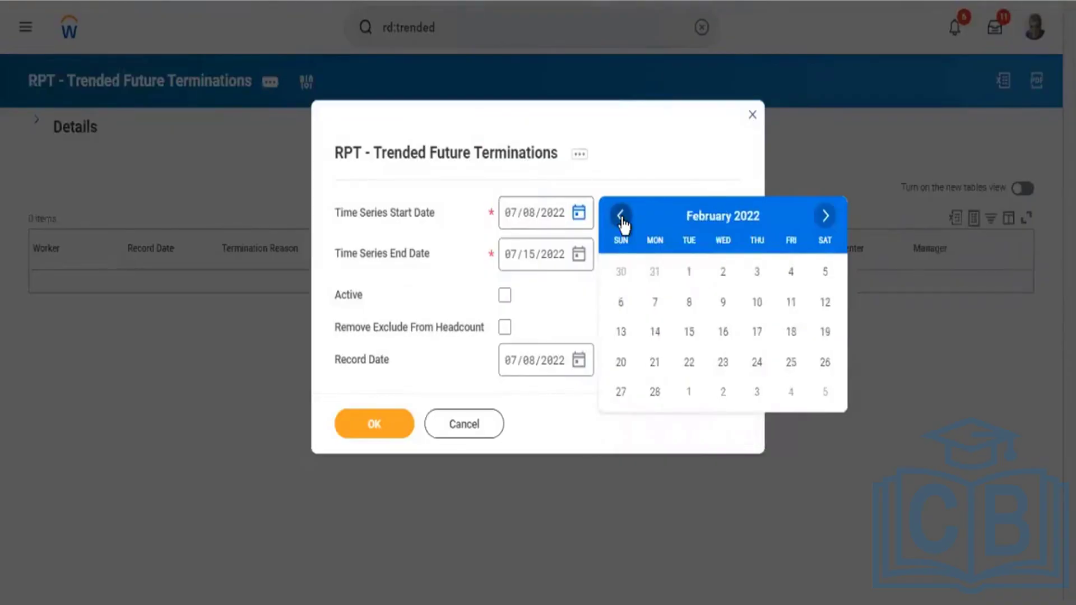
click(621, 216)
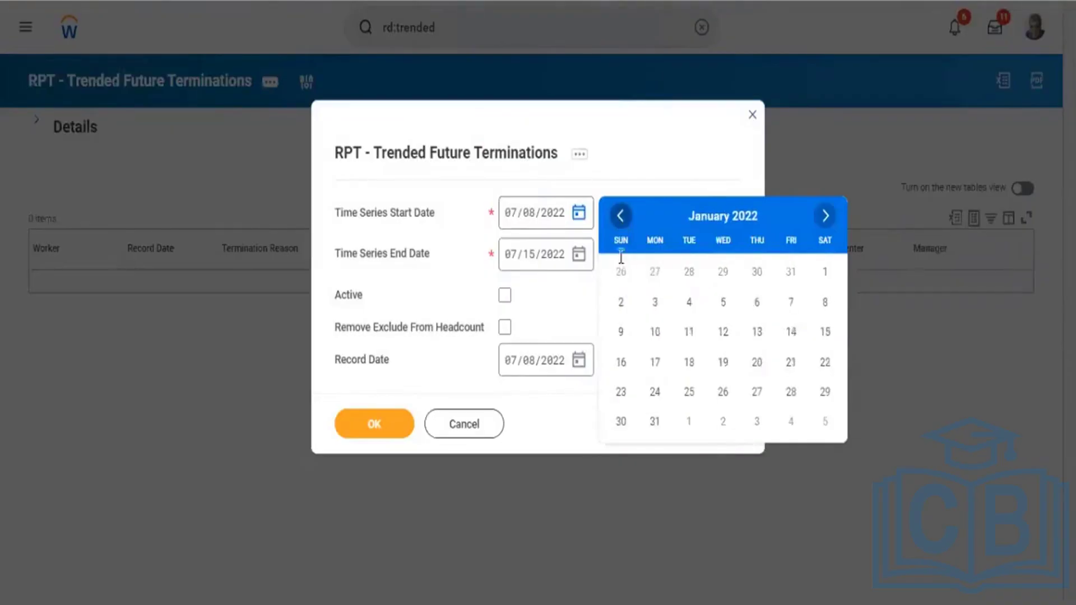
click(828, 278)
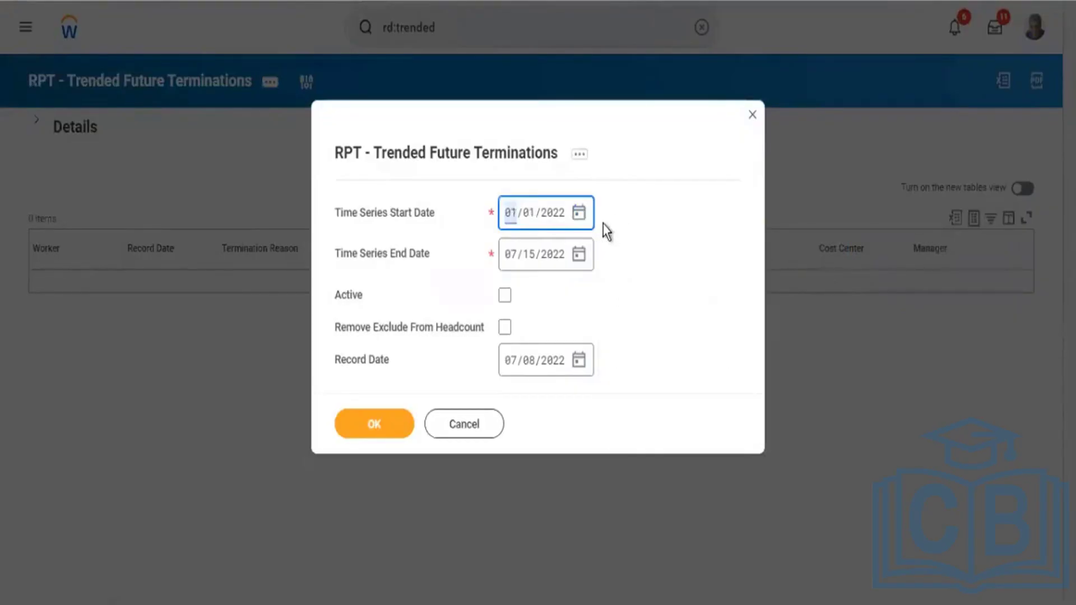
Step: Rerun the report with Time Series End Date 07/15/2022 and Record Date 01/01/2022
click(580, 255)
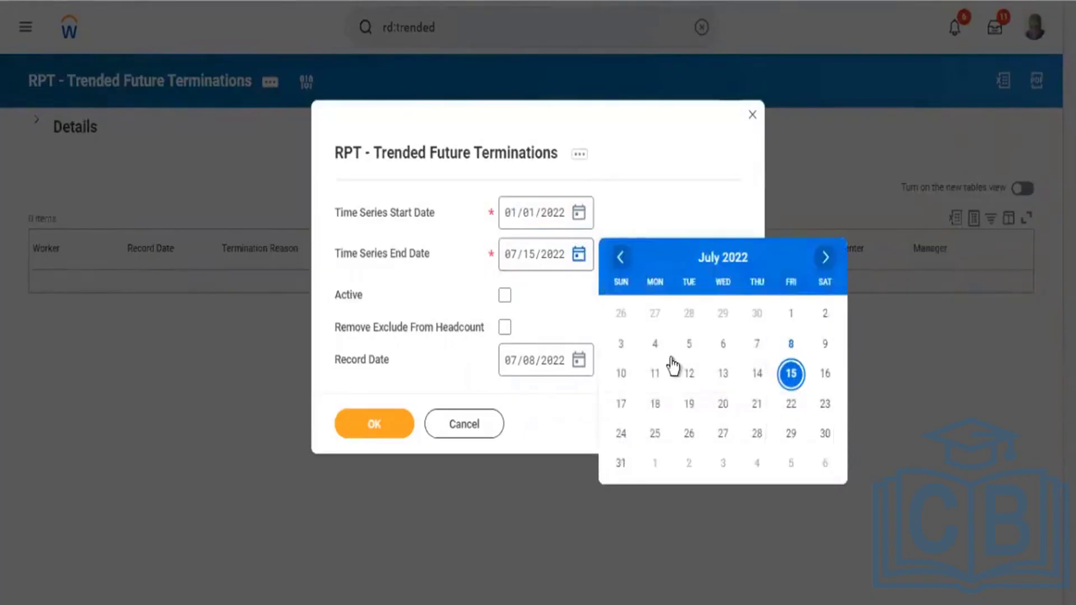
click(791, 375)
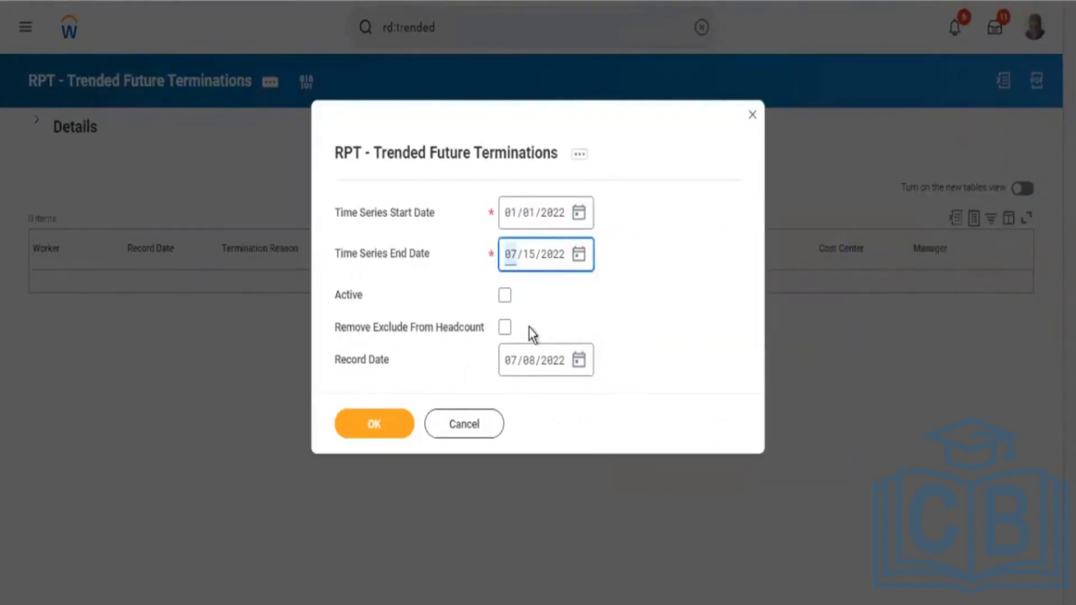
click(581, 361)
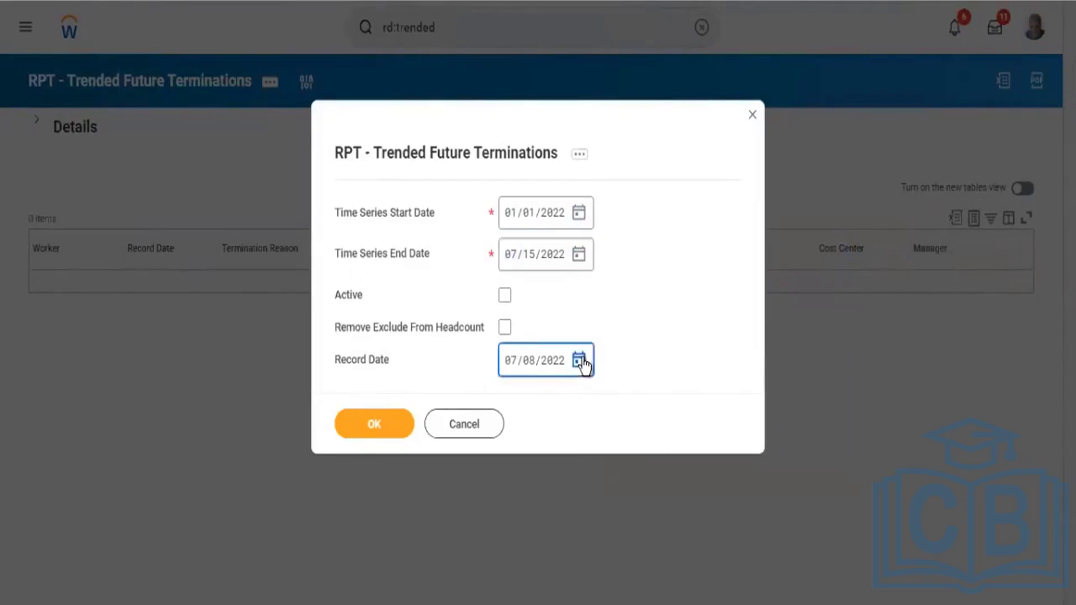
click(581, 362)
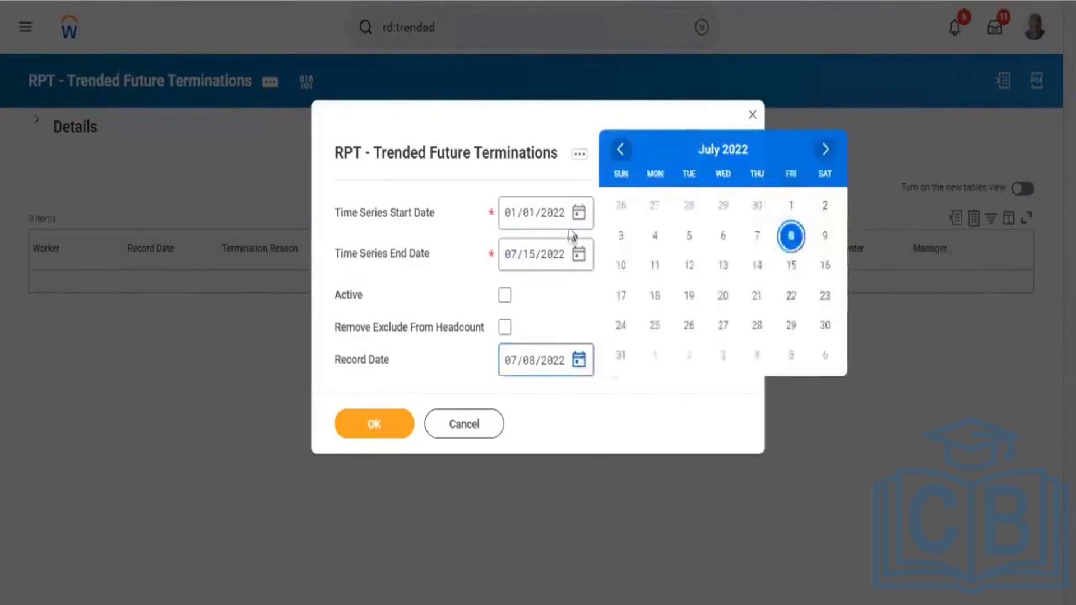
click(621, 152)
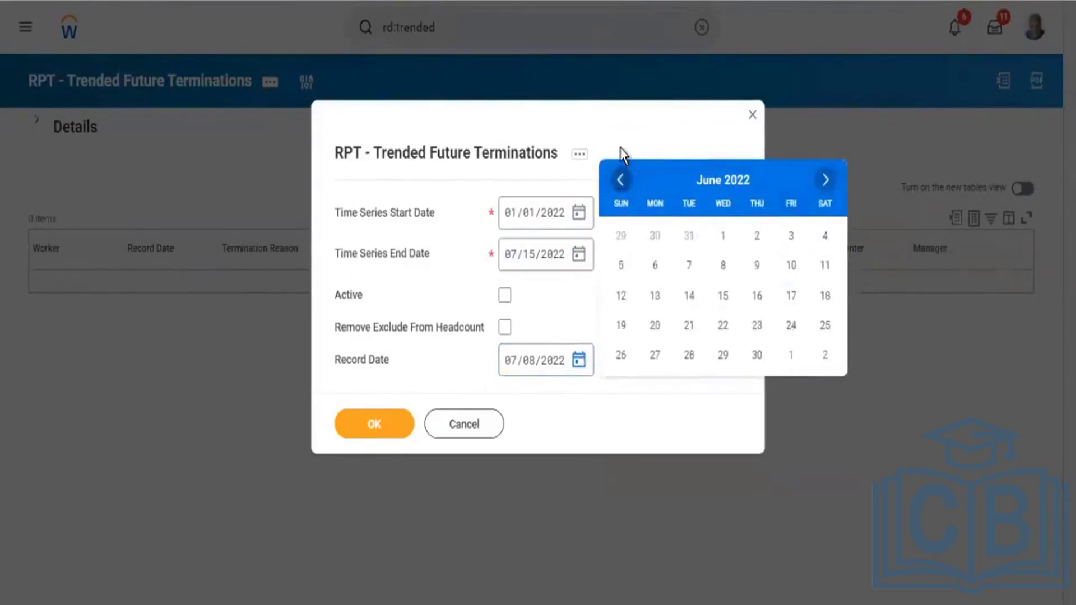
click(621, 181)
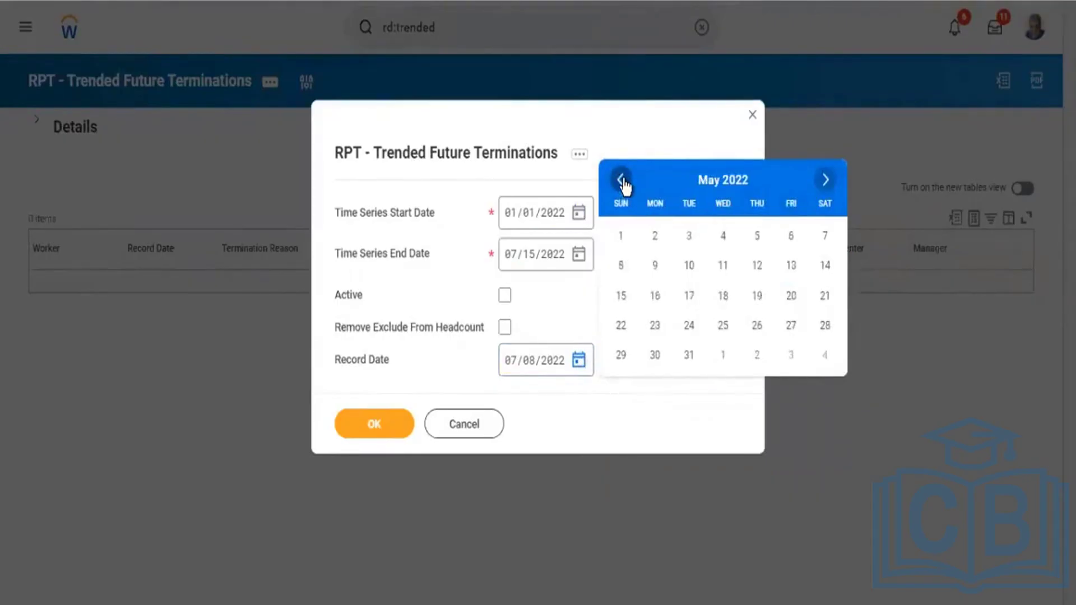
click(622, 180)
click(622, 180)
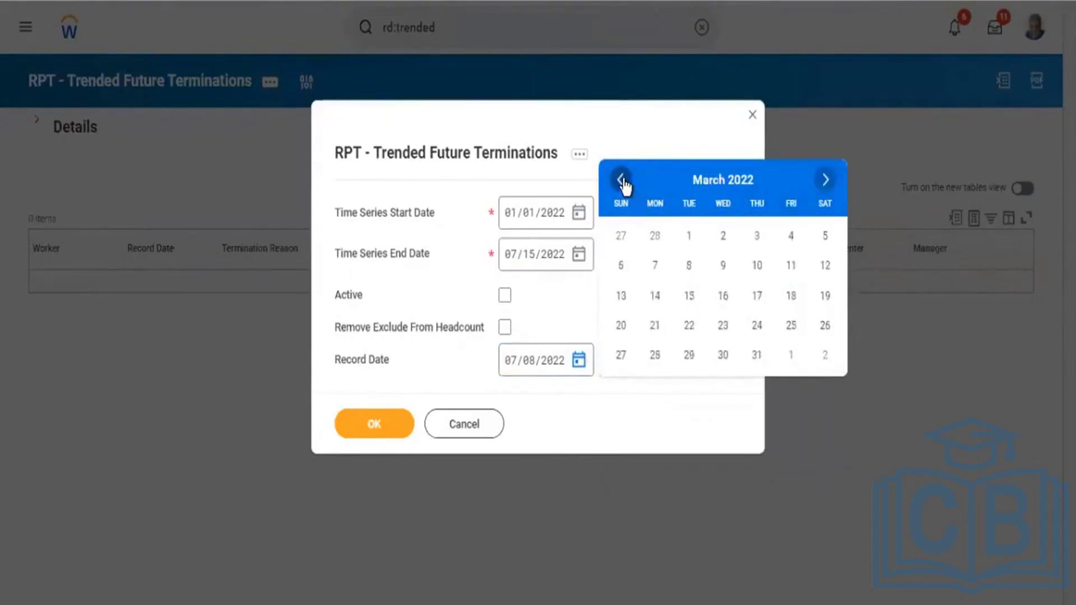
click(622, 181)
click(622, 181)
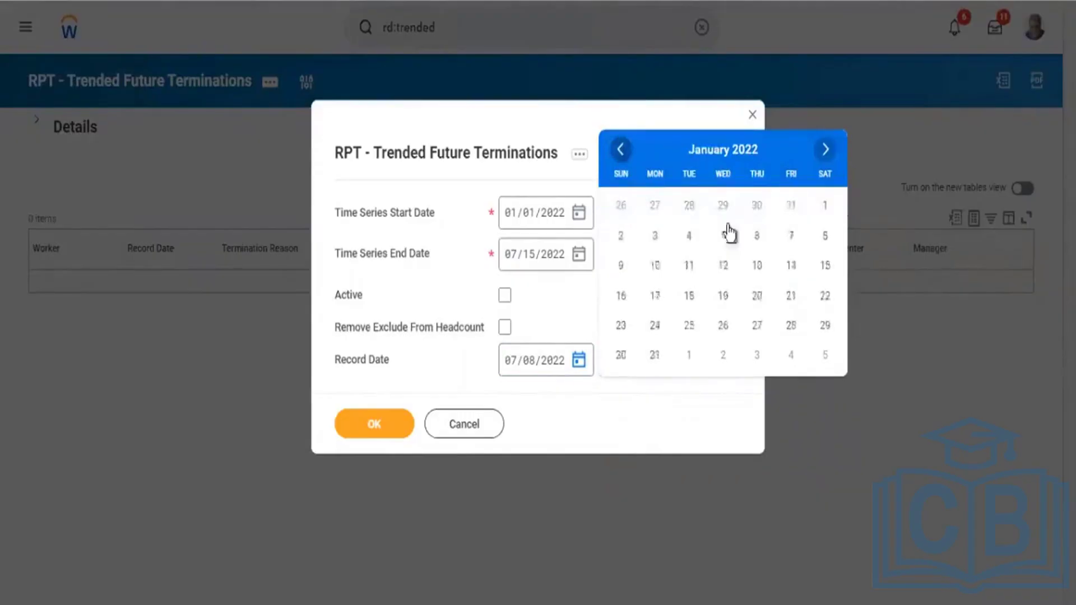
click(822, 209)
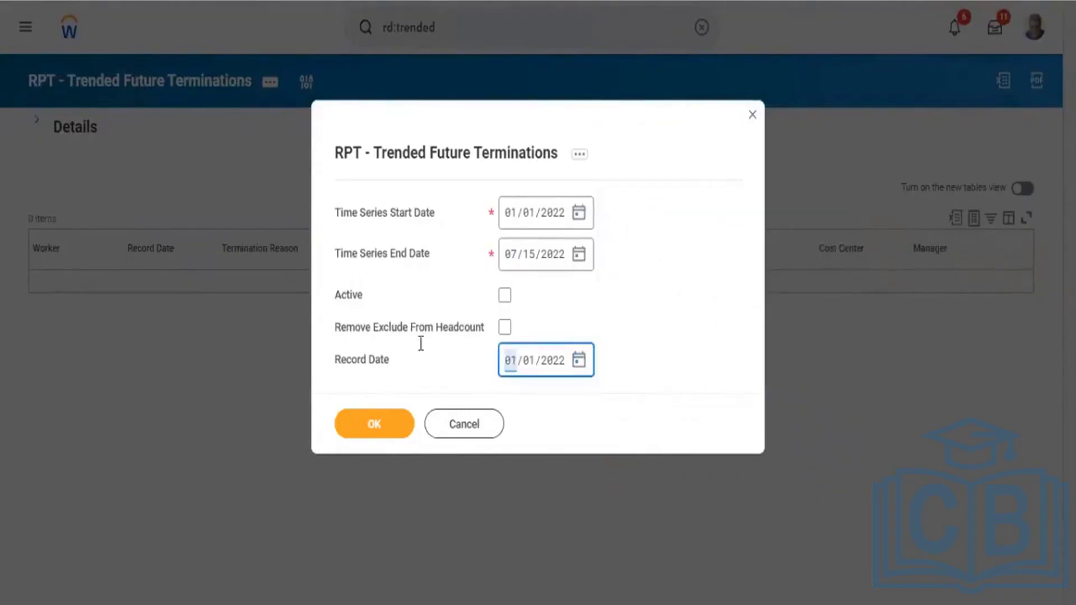
click(377, 423)
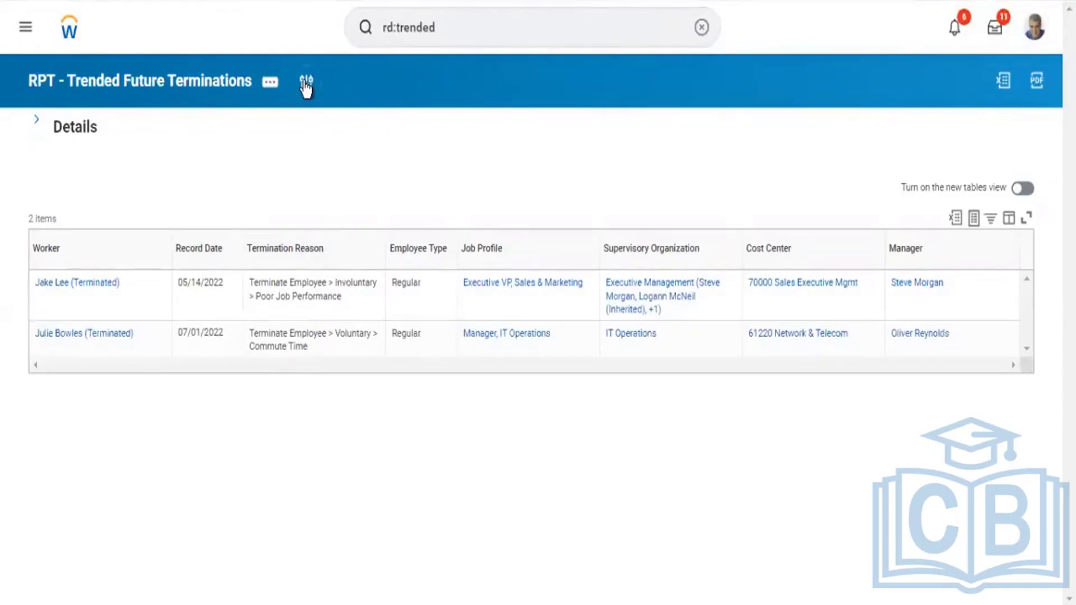
Step: Examine the prompt values used for the report run, leaving them as they are
click(306, 82)
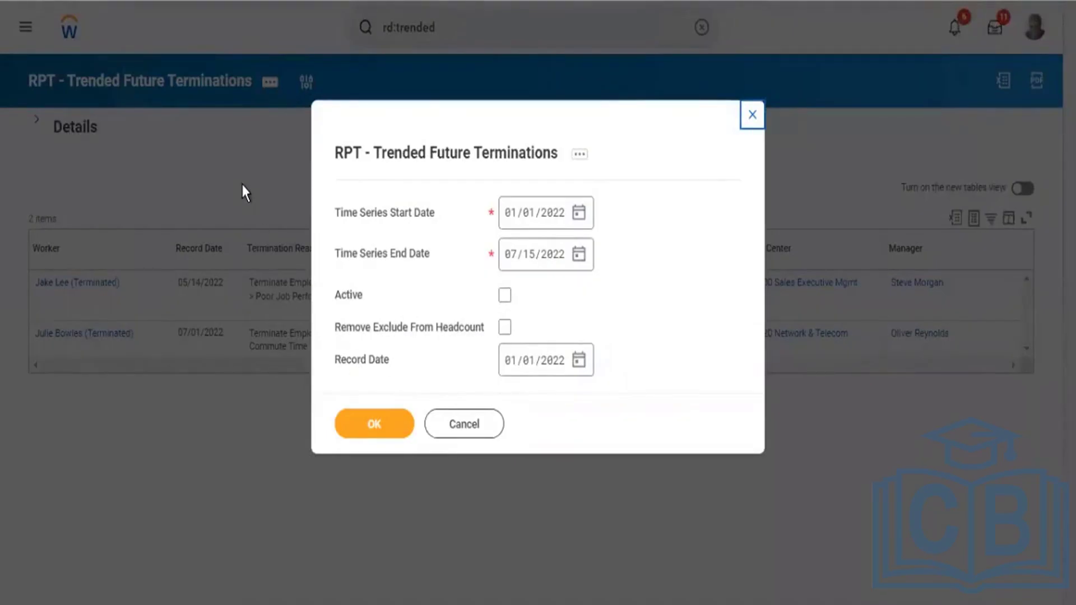
click(462, 425)
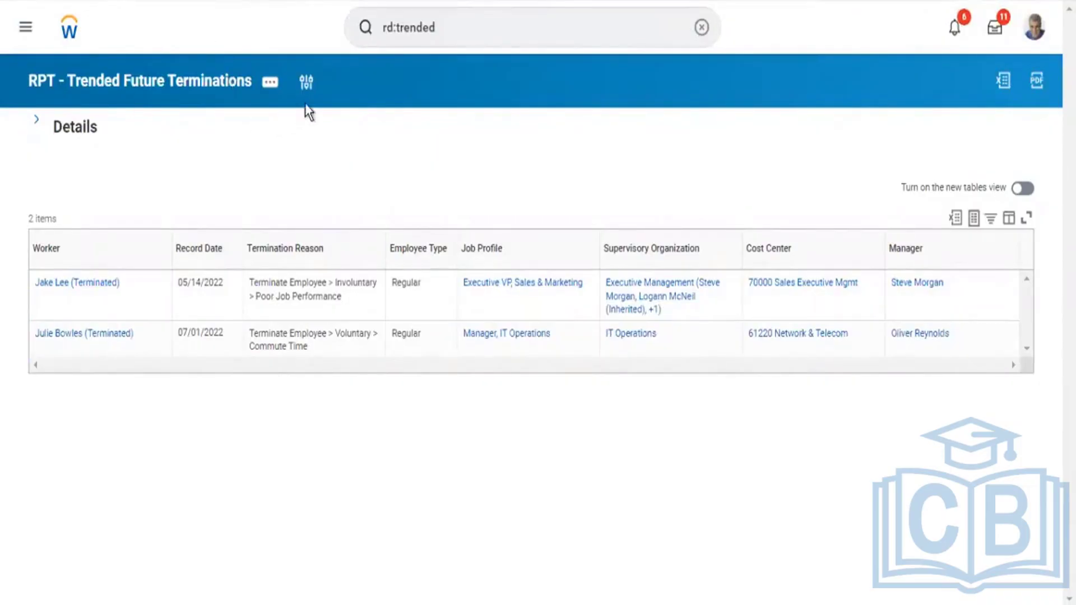
click(306, 84)
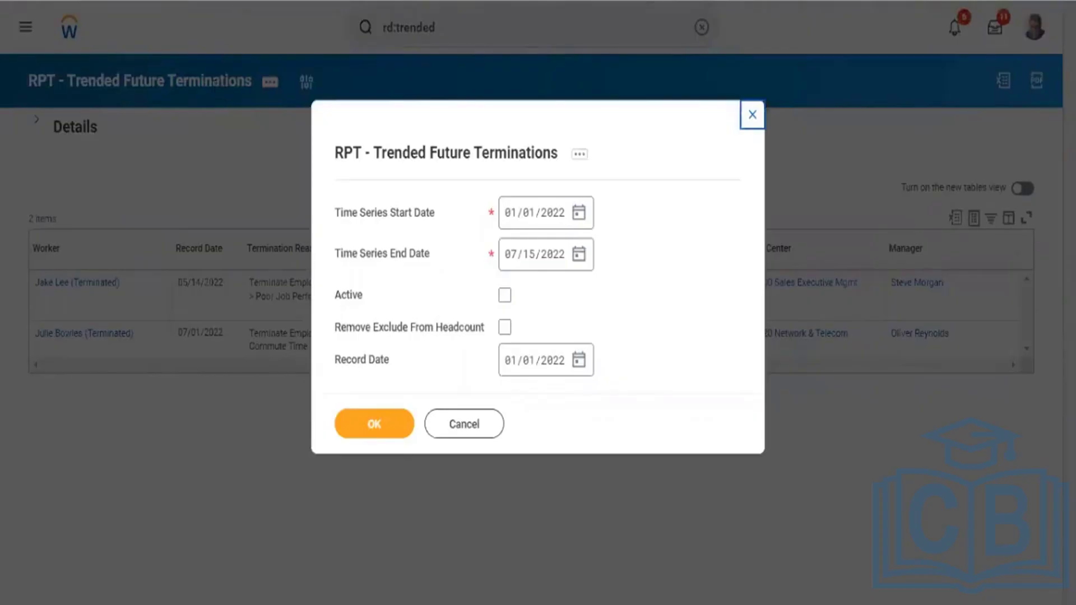
Step: Duplicate the report page in a new browser tab and search for "trended" there
right_click(228, 0)
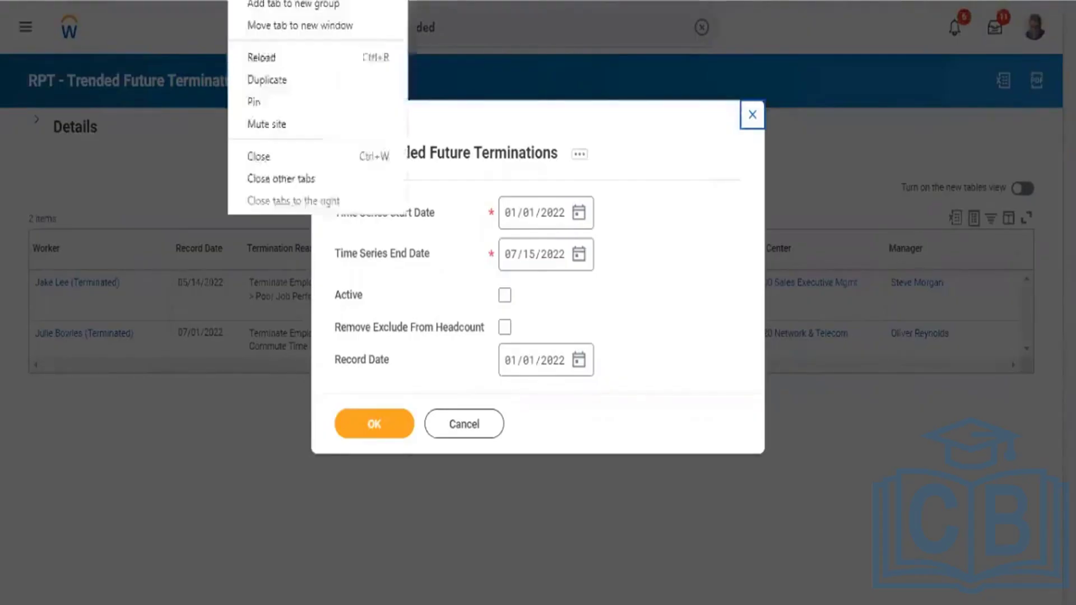
click(270, 81)
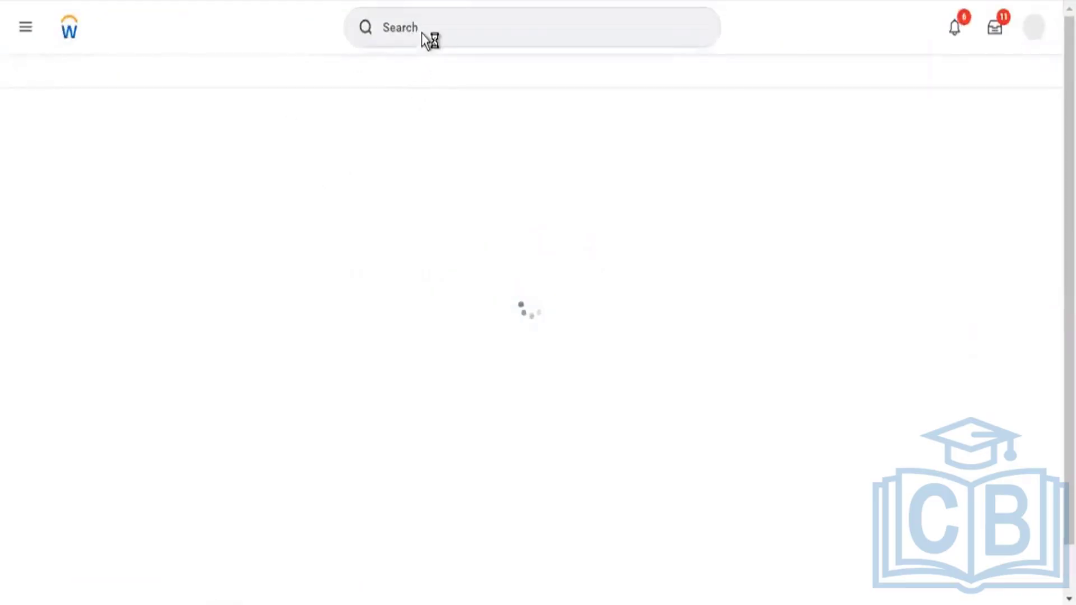
click(424, 33)
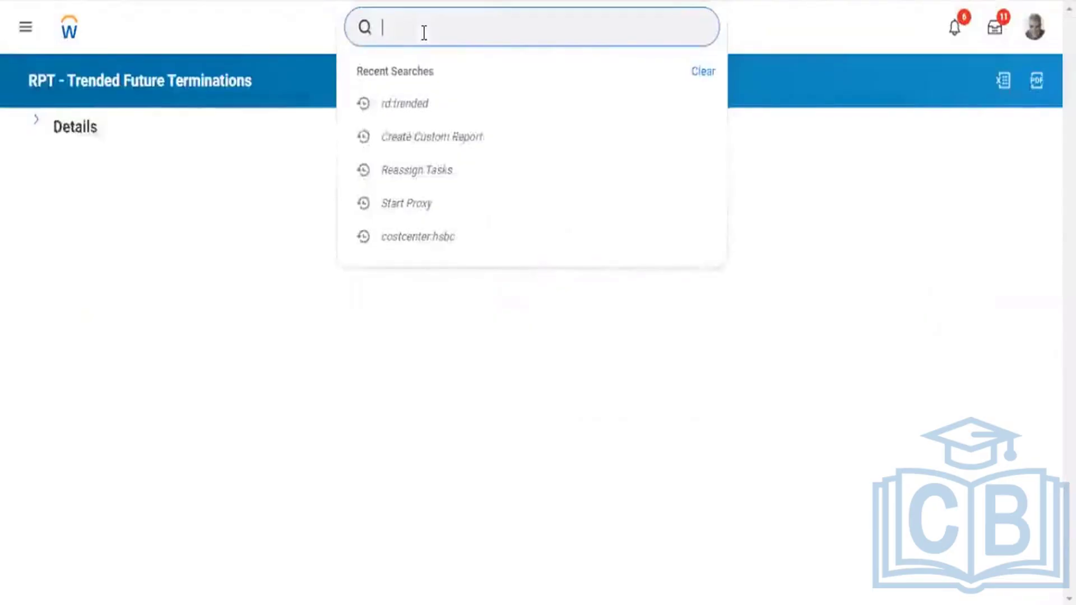
text(tr)
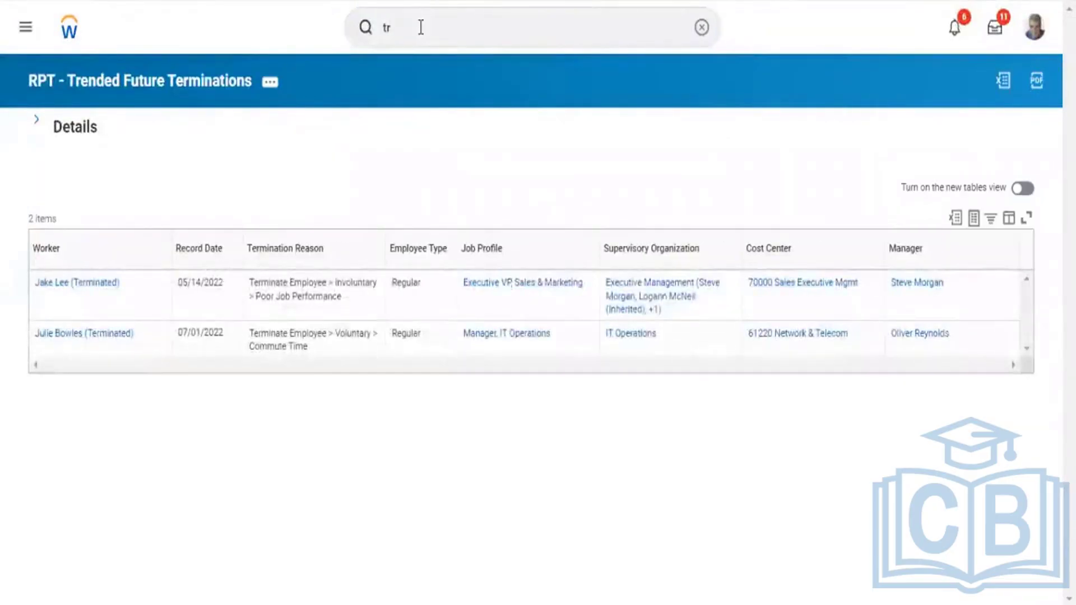
click(421, 27)
text(ende)
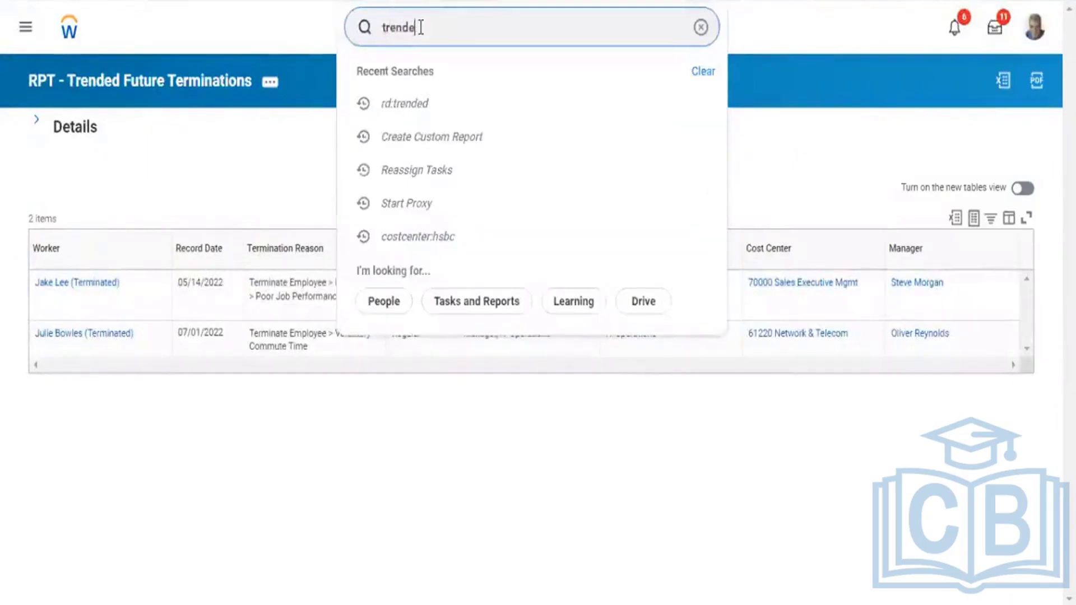
text(d)
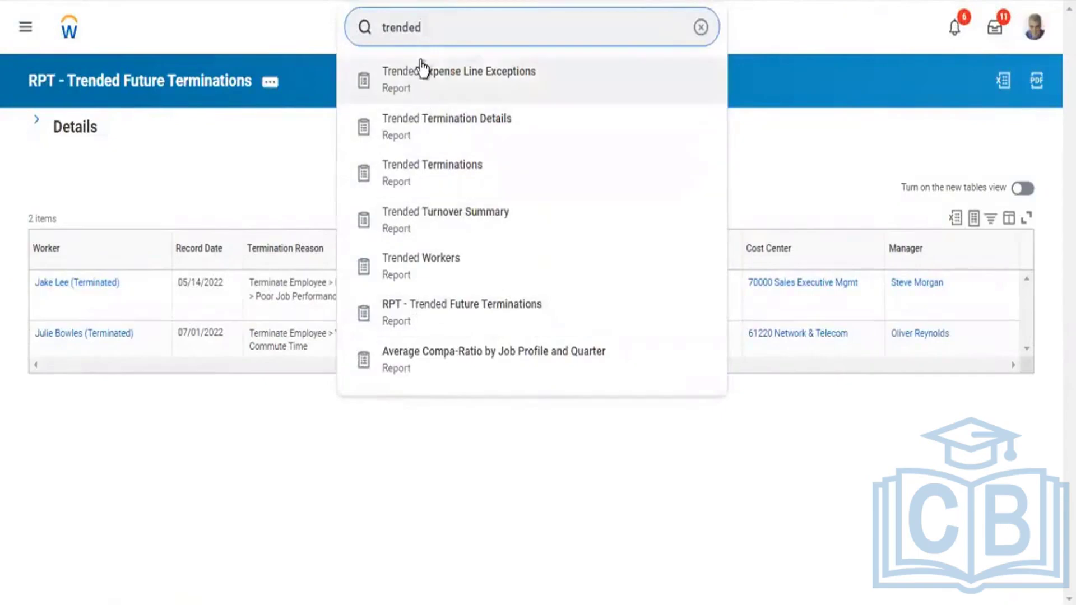
Step: Replace the search text with "maintain trended" to look for the trended worker maintenance task
key(BackSpace)
key(BackSpace)
key(BackSpace)
key(BackSpace)
key(BackSpace)
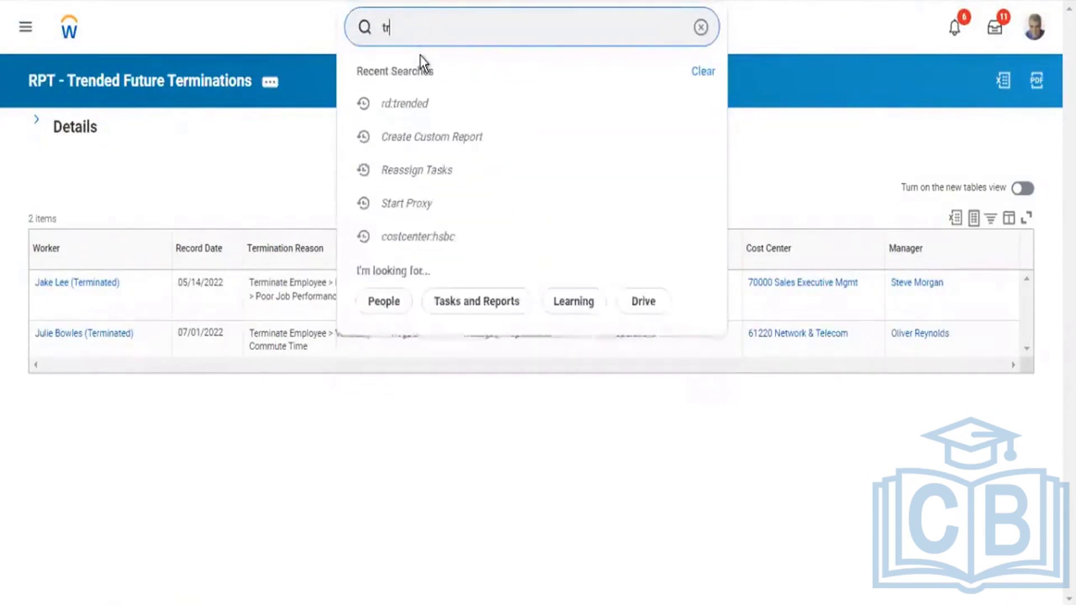
text(mainta)
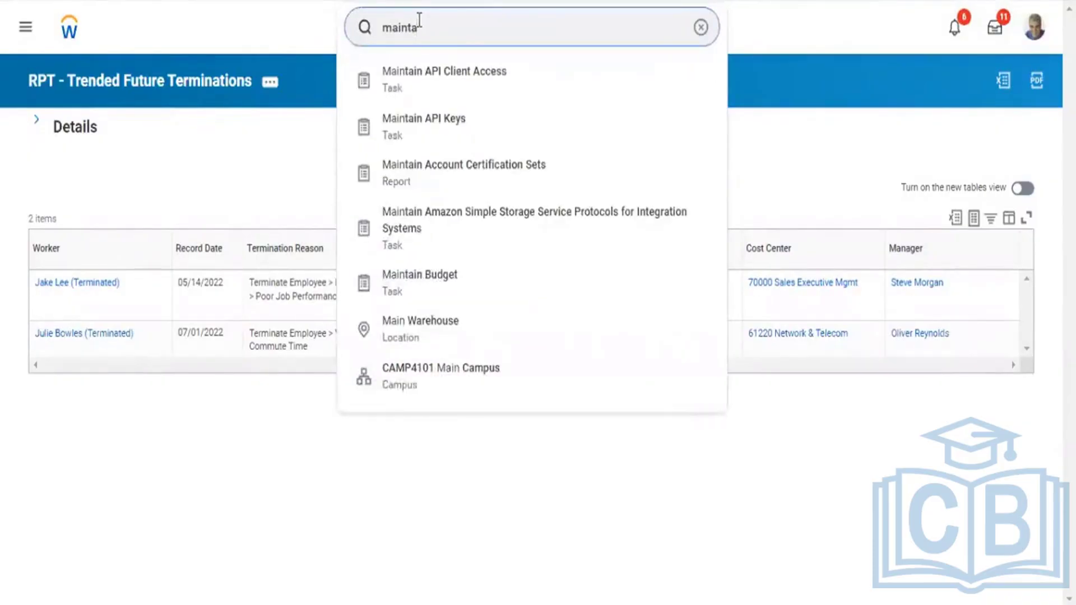
text(in)
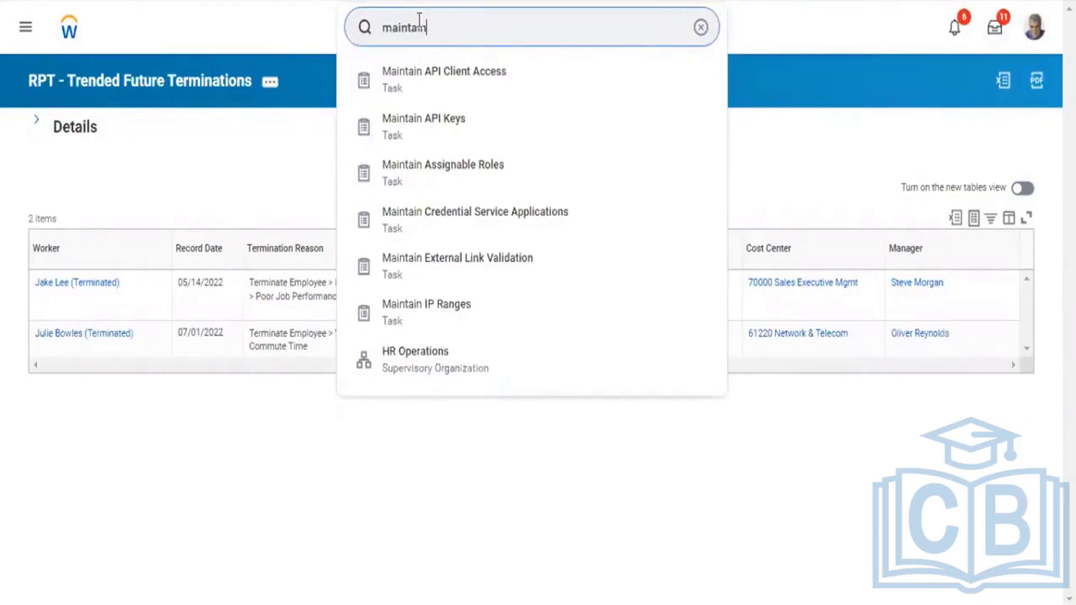
text( trended)
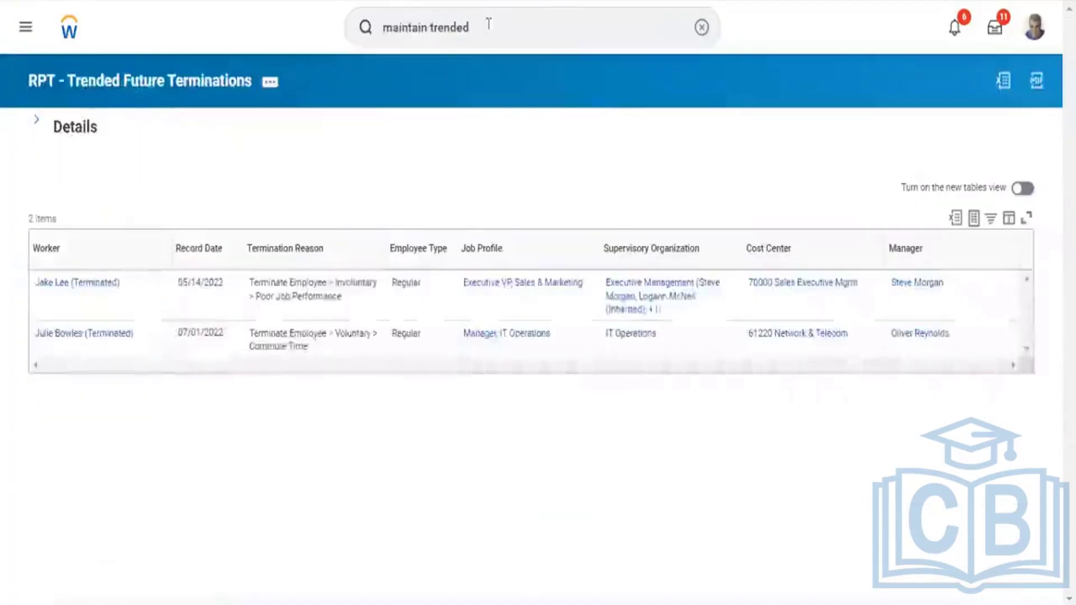
Step: Search for the Senior Director - HR worker in San Francisco by first name and open that worker's profile
click(504, 25)
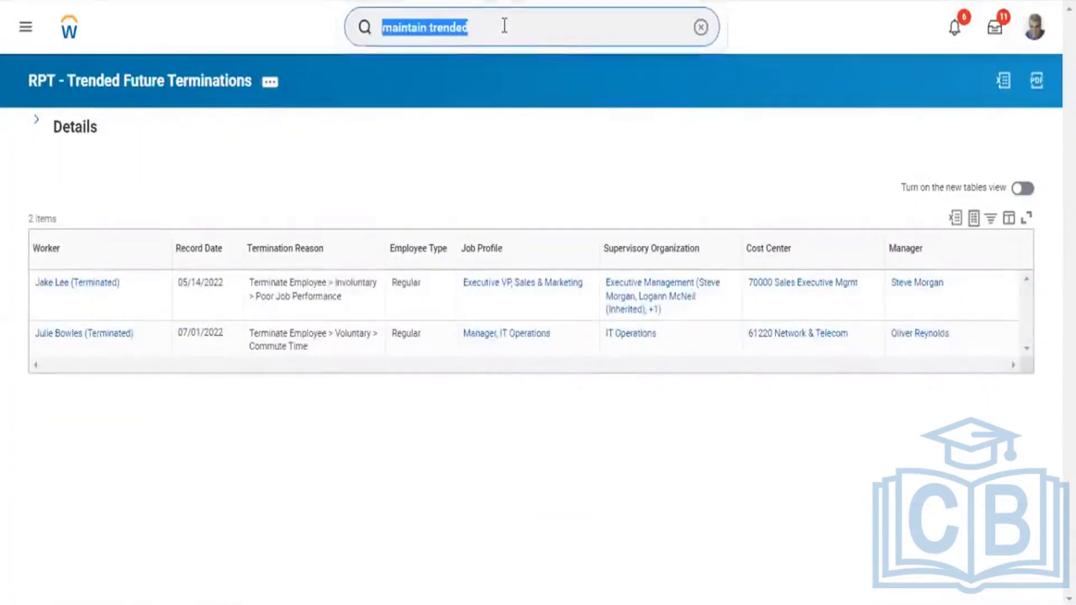
text(logan)
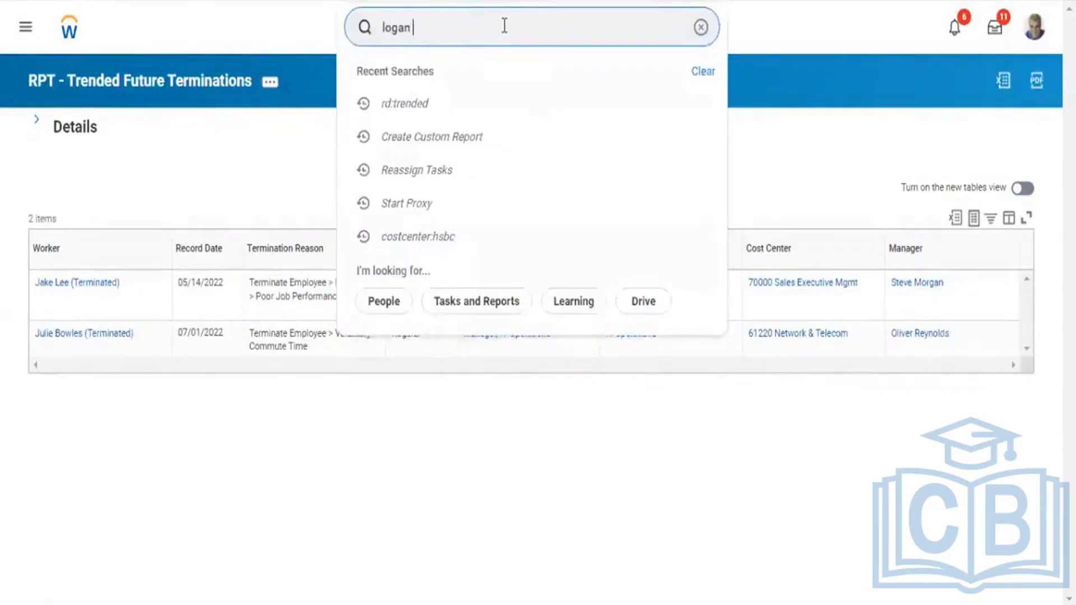
text( mc neri)
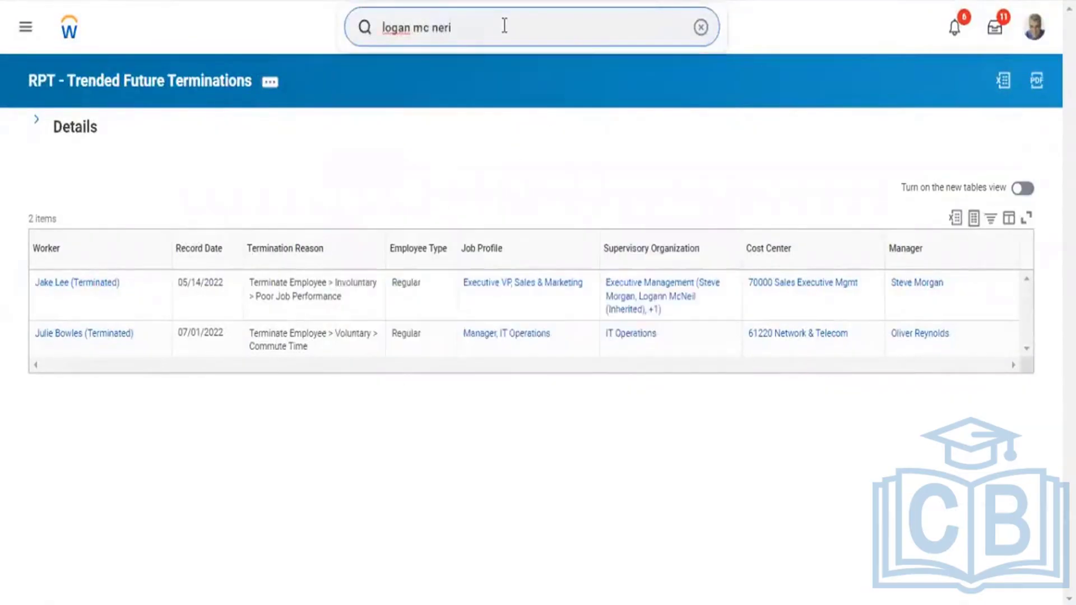
key(BackSpace)
key(BackSpace)
key(BackSpace)
key(BackSpace)
key(BackSpace)
key(BackSpace)
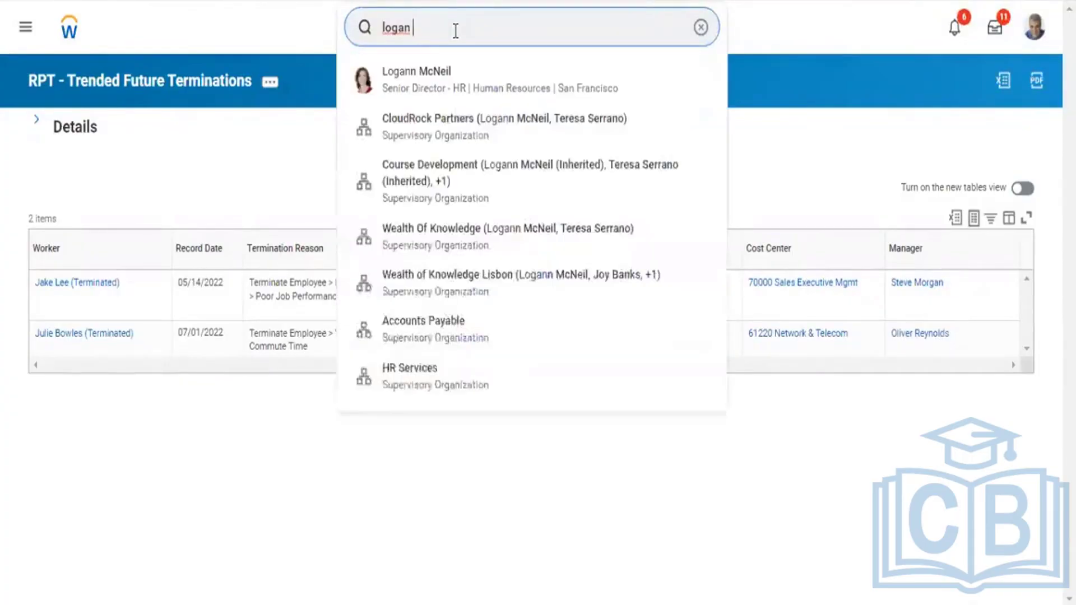
click(430, 79)
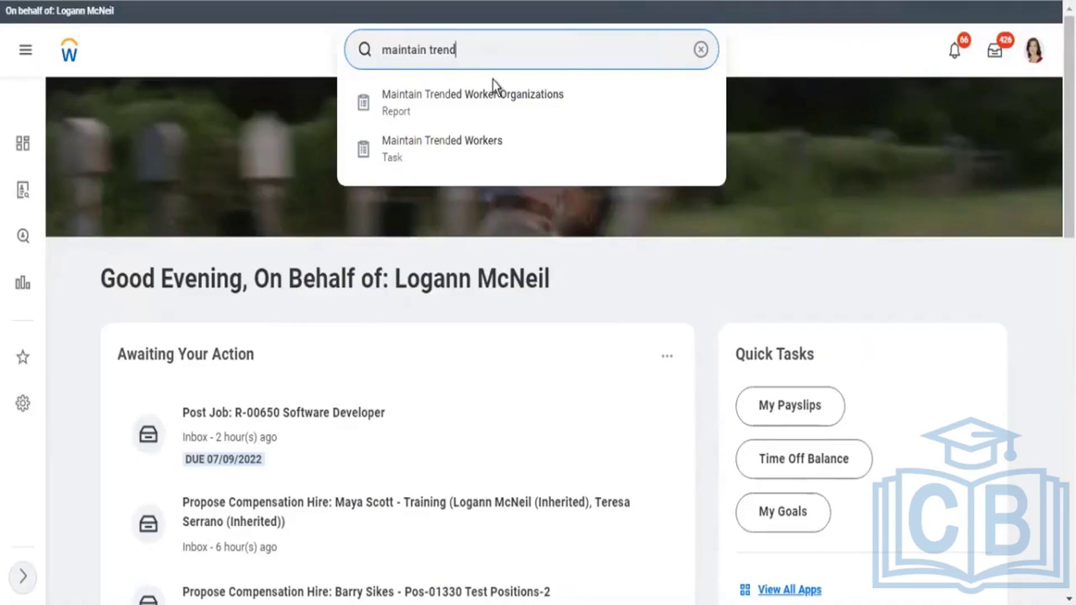
Step: Open the Maintain Trended Workers task from the "maintain trend" search and refresh its recent run history status
click(495, 156)
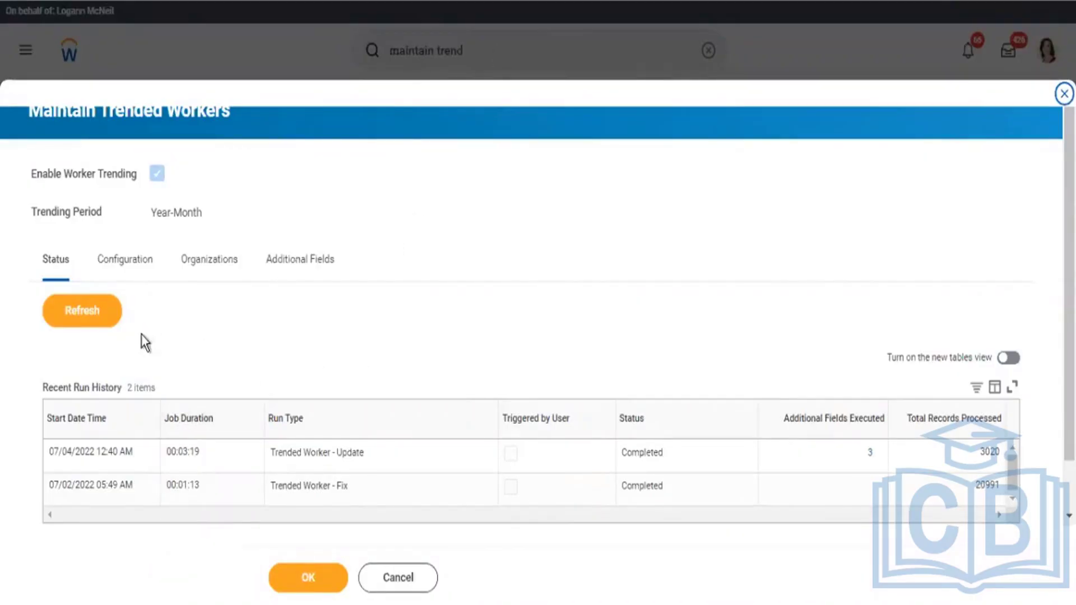
click(93, 318)
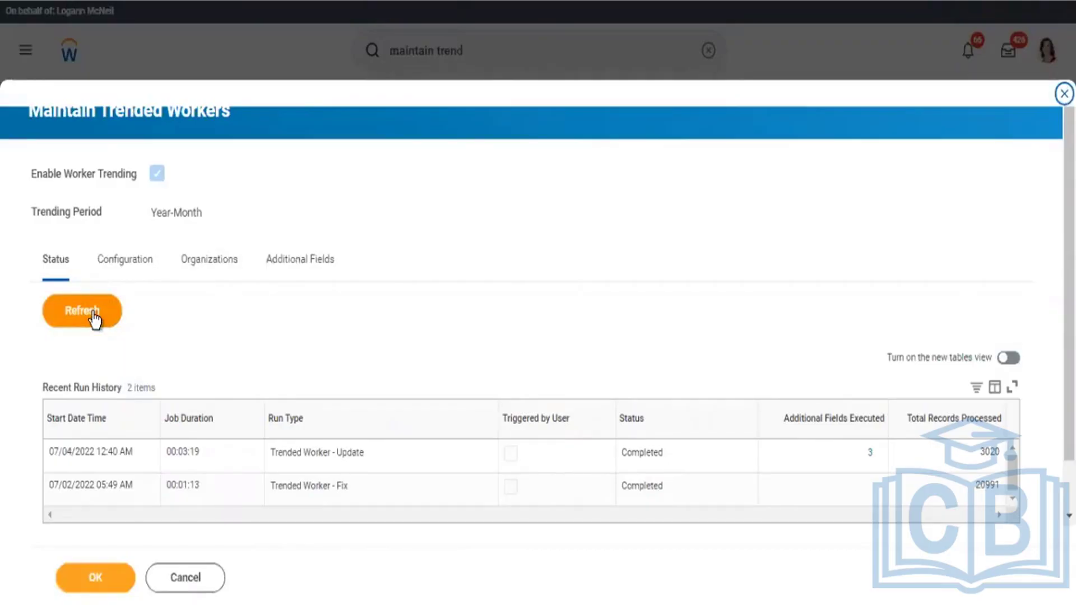
click(94, 317)
click(92, 318)
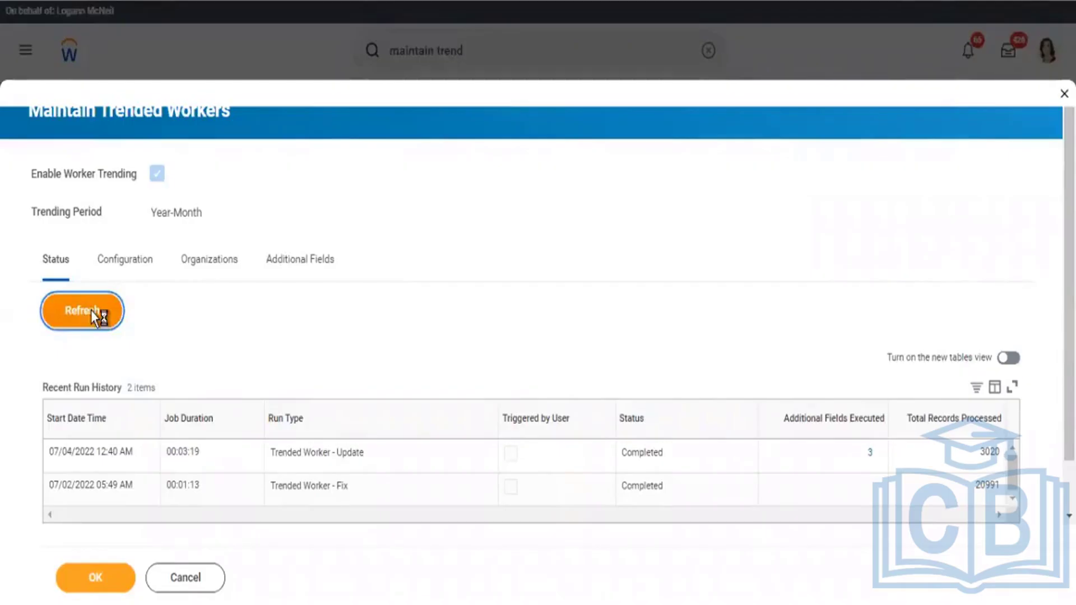